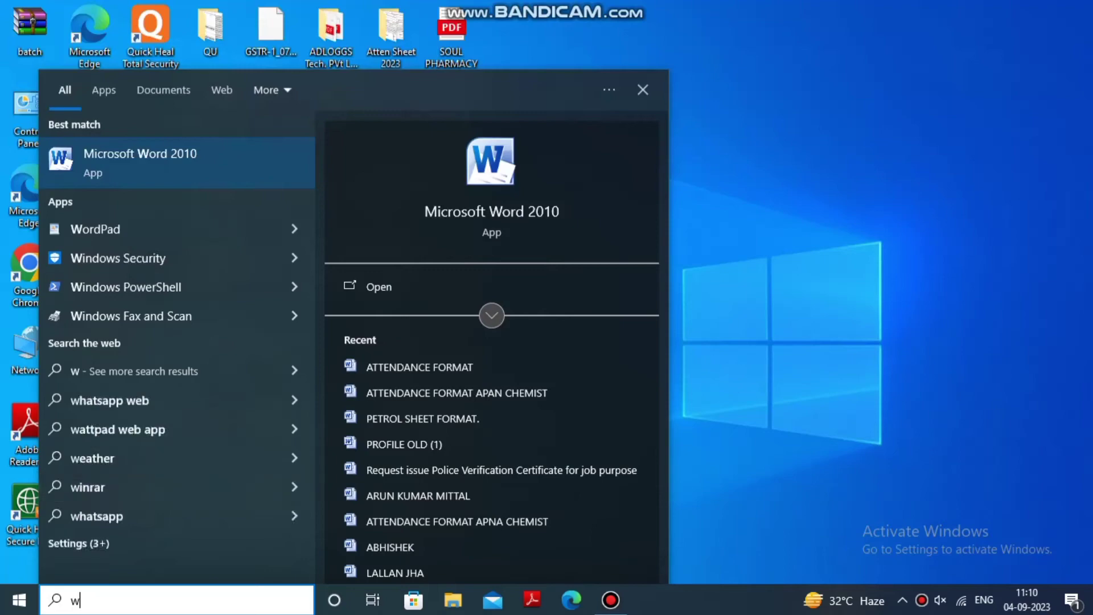
# - Launch Microsoft Word 2010 from the Start menu search, opening blank Document1
pyautogui.press('Return')
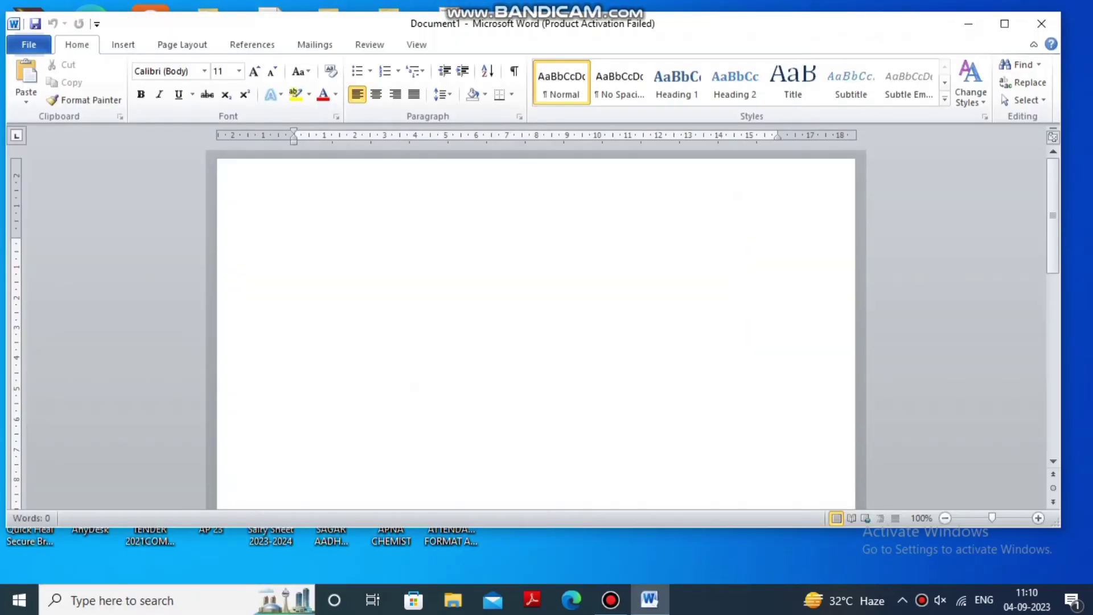
# - Open the custom margins settings and set the top margin to 0.3 cm
pyautogui.click(123, 44)
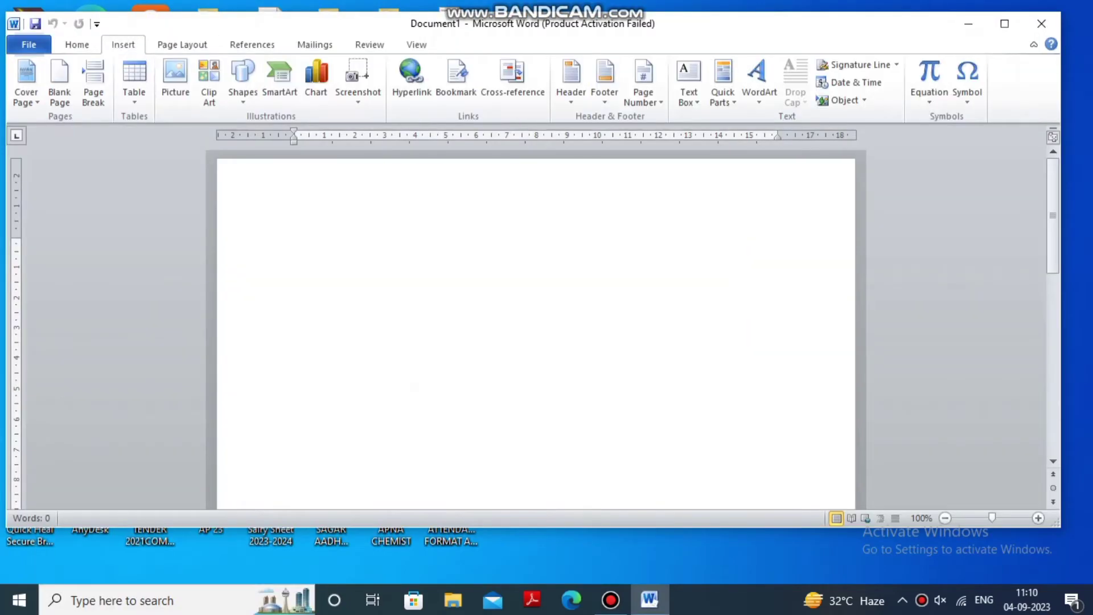
pyautogui.click(183, 44)
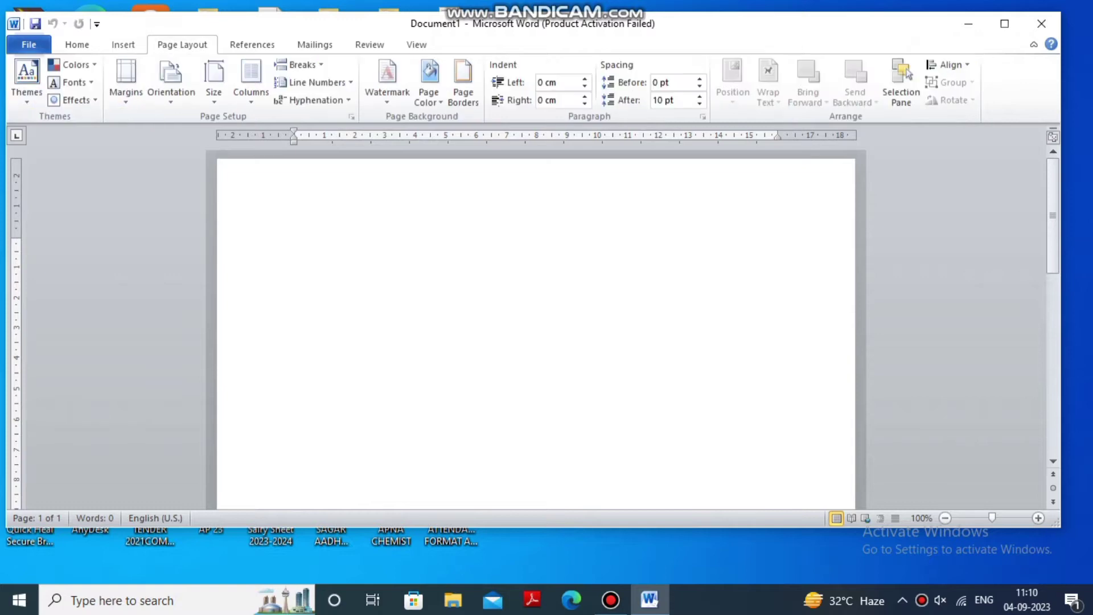
pyautogui.click(126, 80)
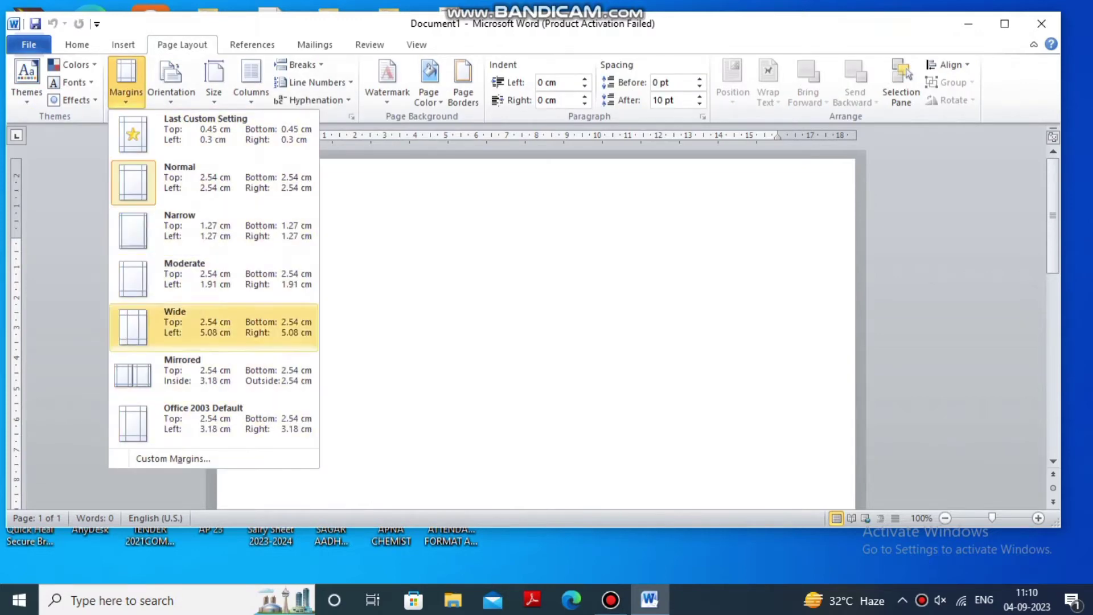
pyautogui.click(172, 458)
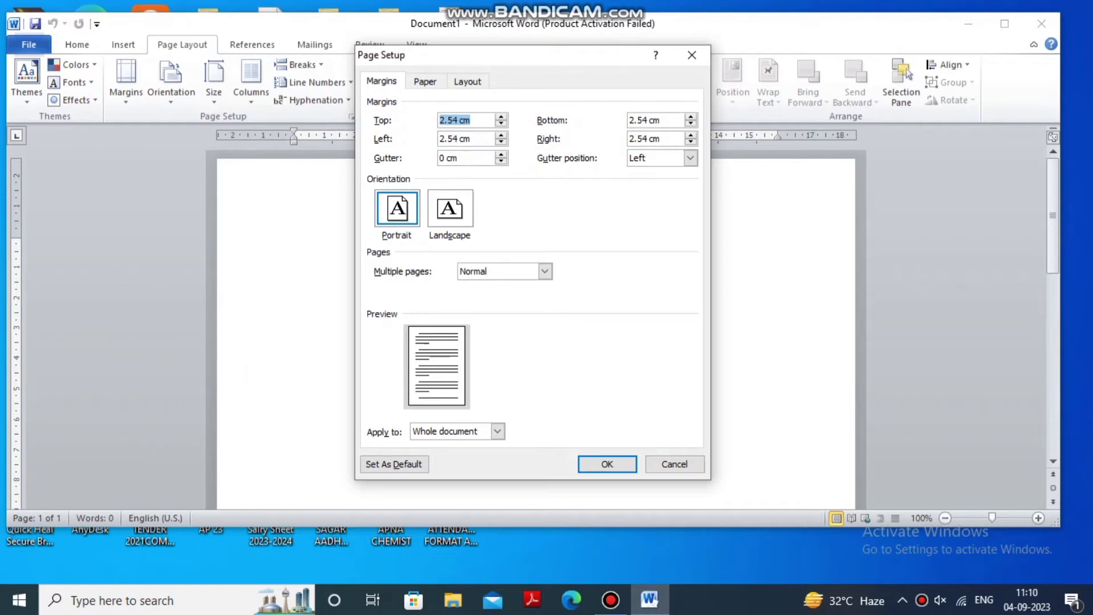
pyautogui.click(471, 120)
pyautogui.moveTo(471, 120); pyautogui.dragTo(439, 120)
pyautogui.write('03.')
pyautogui.press('BackSpace')
pyautogui.write('3')
pyautogui.hotkey('shift', 'Home')
pyautogui.rightClick(447, 121)
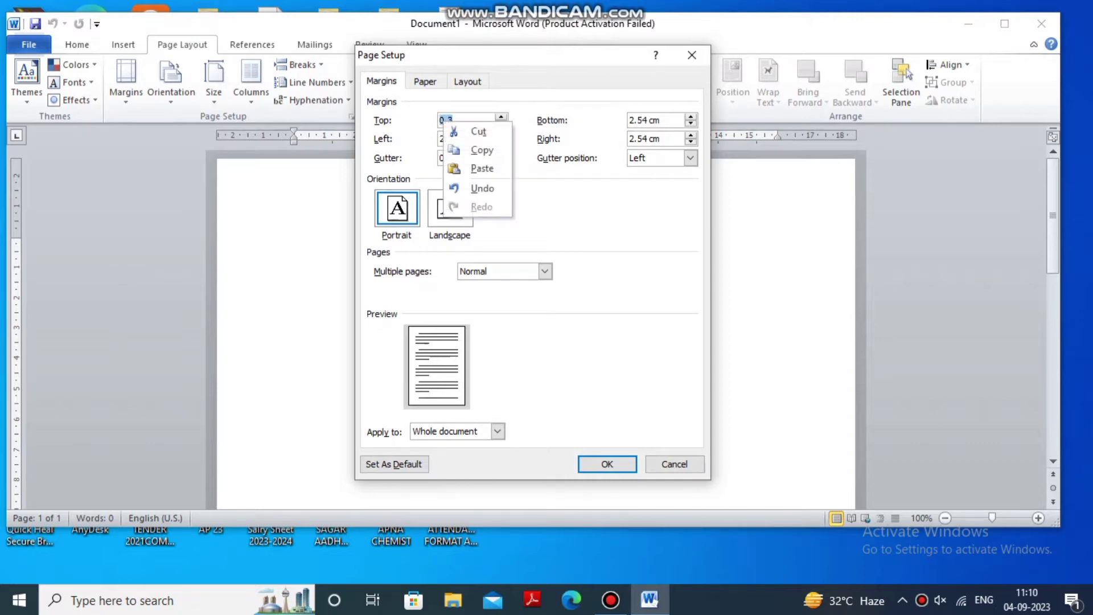
pyautogui.click(464, 149)
# - Enter 0.3 cm for the left, bottom and right margins, with cm units
pyautogui.click(471, 138)
pyautogui.hotkey('shift', 'Left')
pyautogui.hotkey('shift', 'Left')
pyautogui.hotkey('shift', 'Left')
pyautogui.hotkey('shift', 'Left')
pyautogui.hotkey('shift', 'Left')
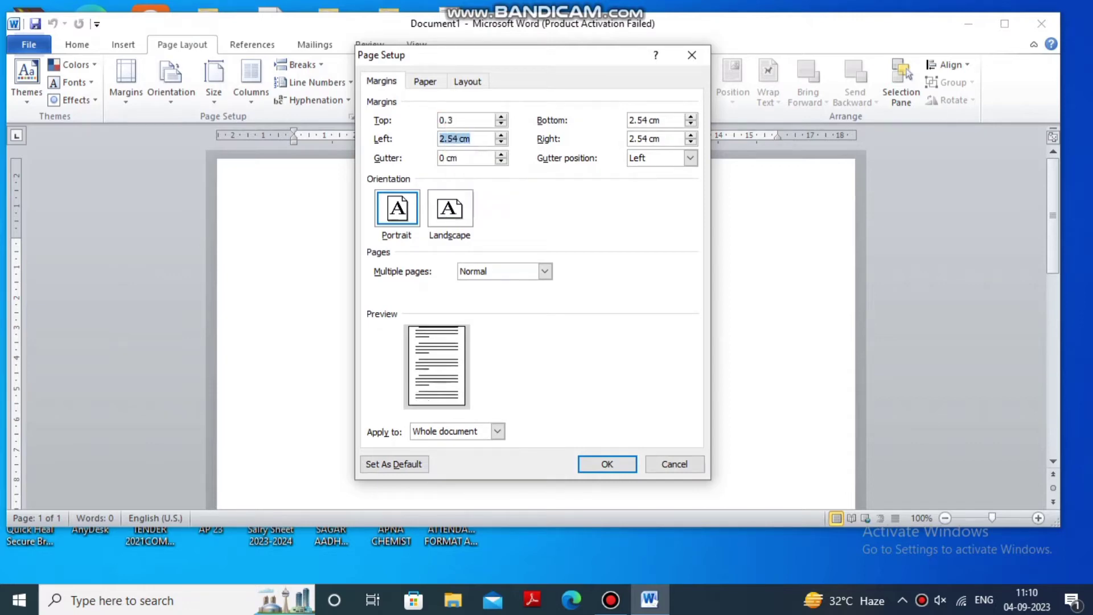
pyautogui.write('0.3')
pyautogui.click(660, 120)
pyautogui.hotkey('shift', 'Left')
pyautogui.hotkey('shift', 'Left')
pyautogui.hotkey('shift', 'Left')
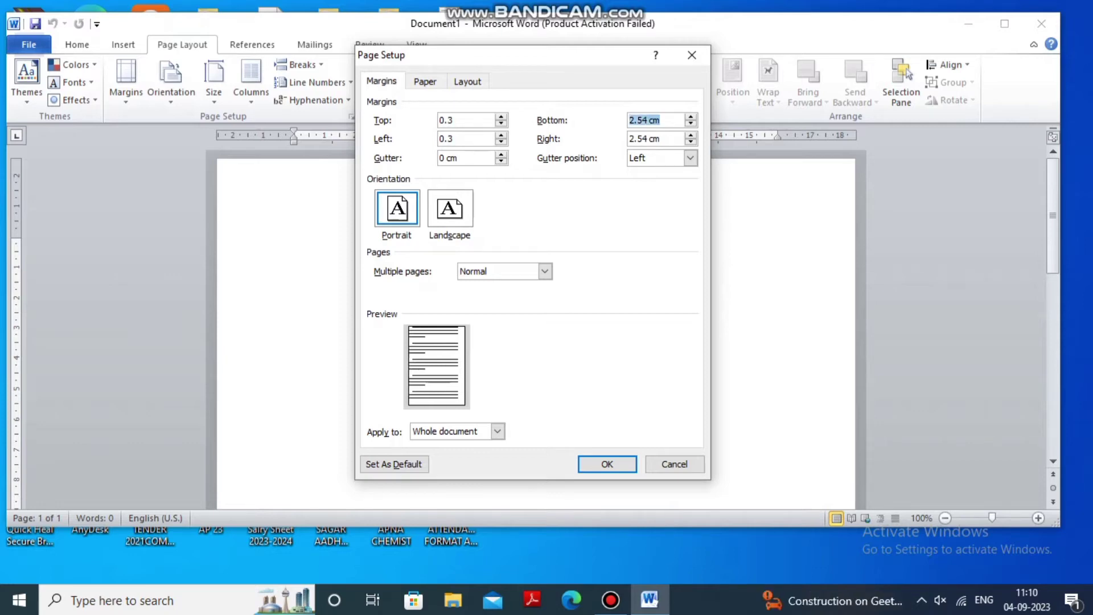
pyautogui.write('0.3')
pyautogui.hotkey('shift', 'Left')
pyautogui.hotkey('shift', 'Left')
pyautogui.hotkey('shift', 'Left')
pyautogui.write('0.3')
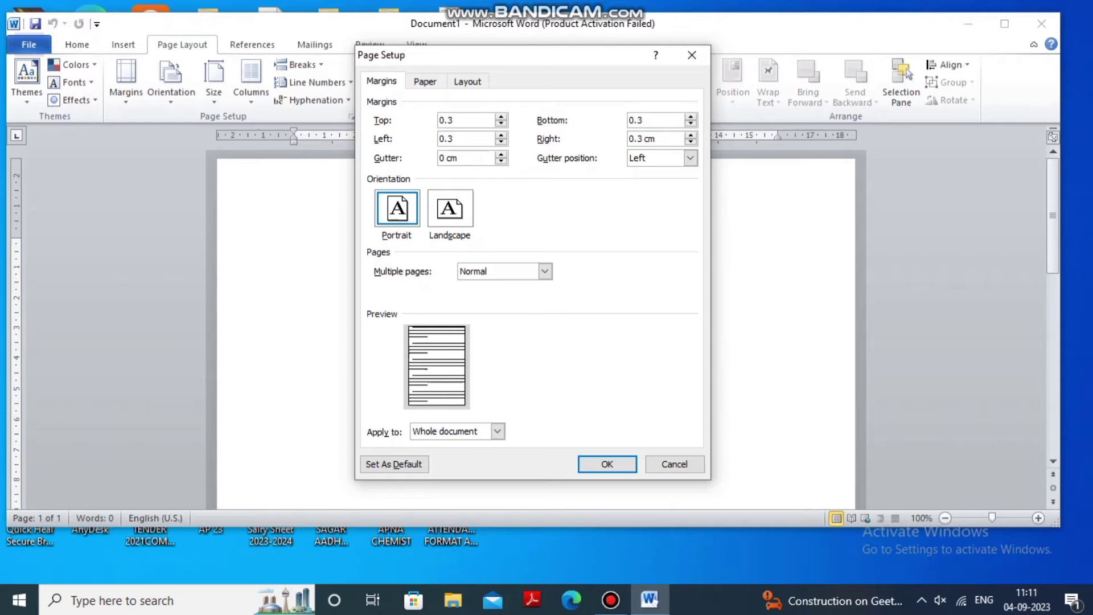
pyautogui.write('cm')
pyautogui.click(453, 120)
pyautogui.write('cm')
pyautogui.write(' cm')
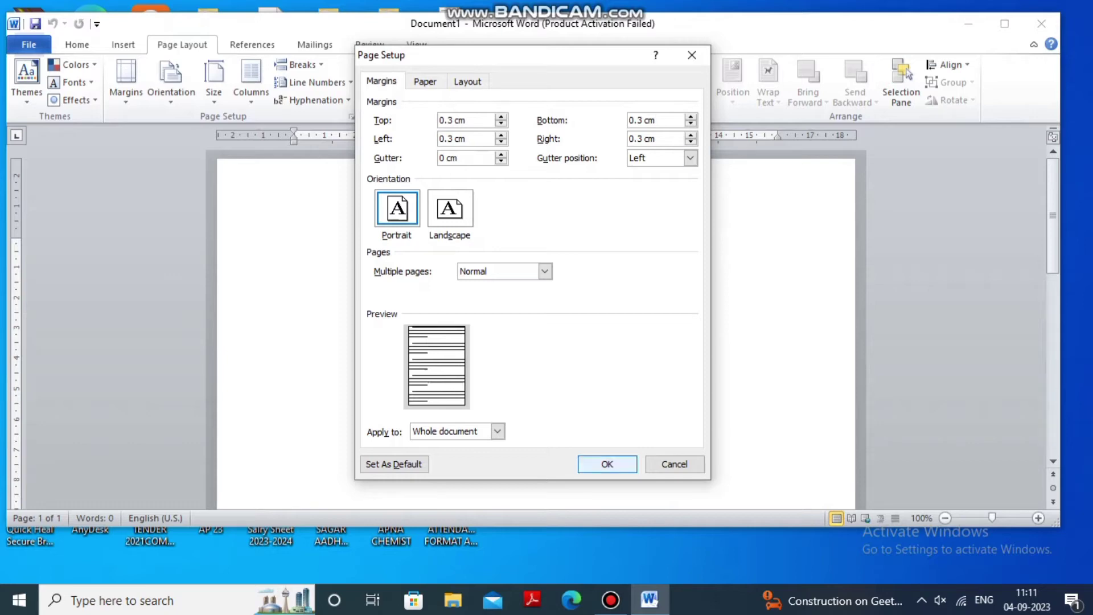
# - Apply the margins, accepting Word's fix to 0.45 cm top/bottom and 0.3 cm sides
pyautogui.click(607, 464)
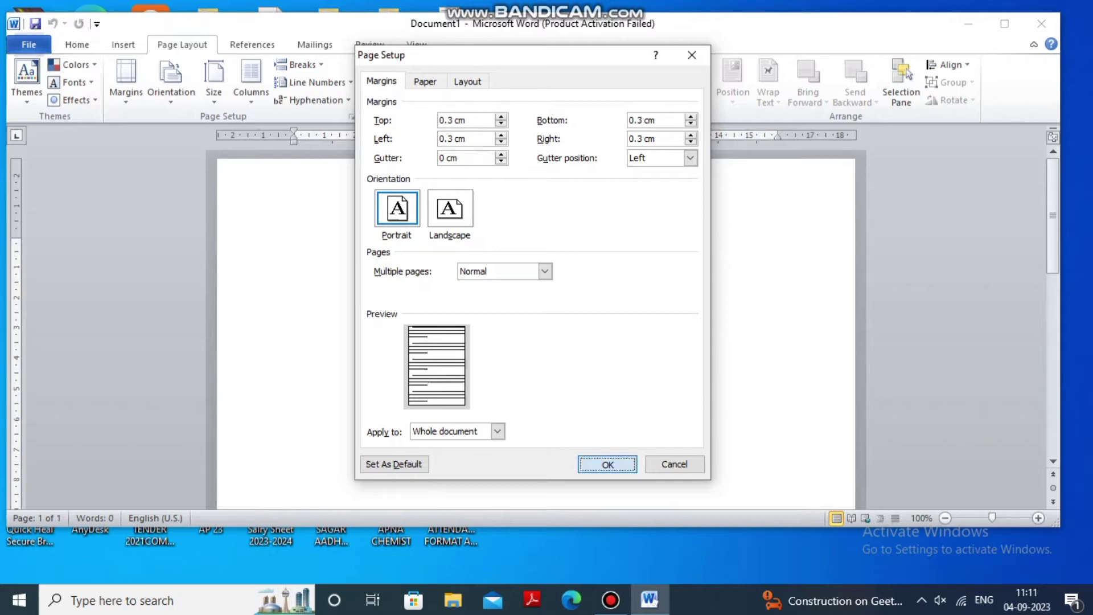
pyautogui.click(517, 345)
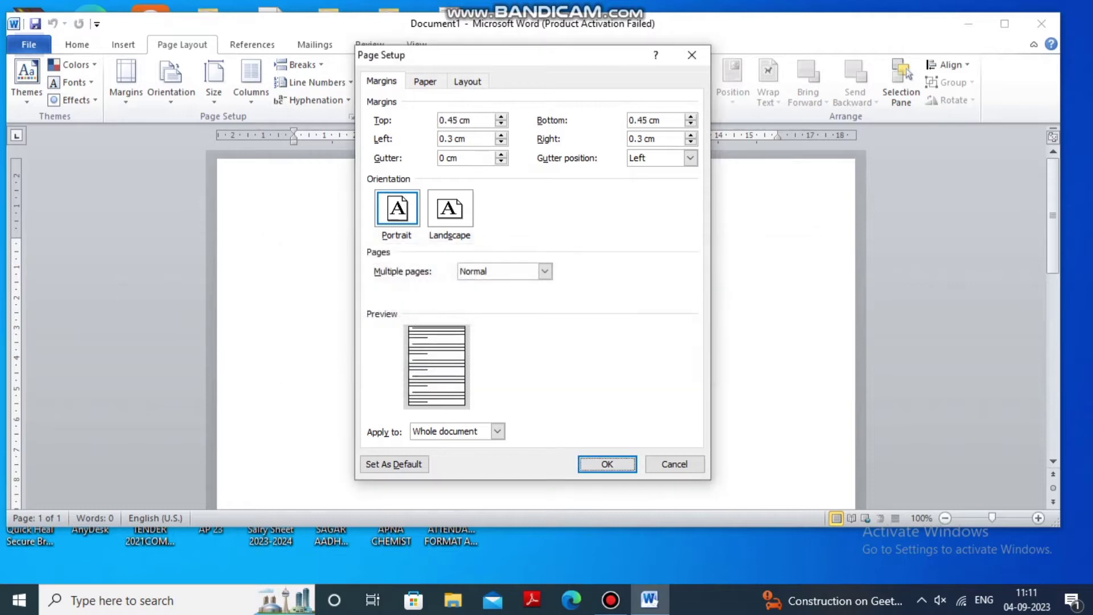
pyautogui.click(607, 465)
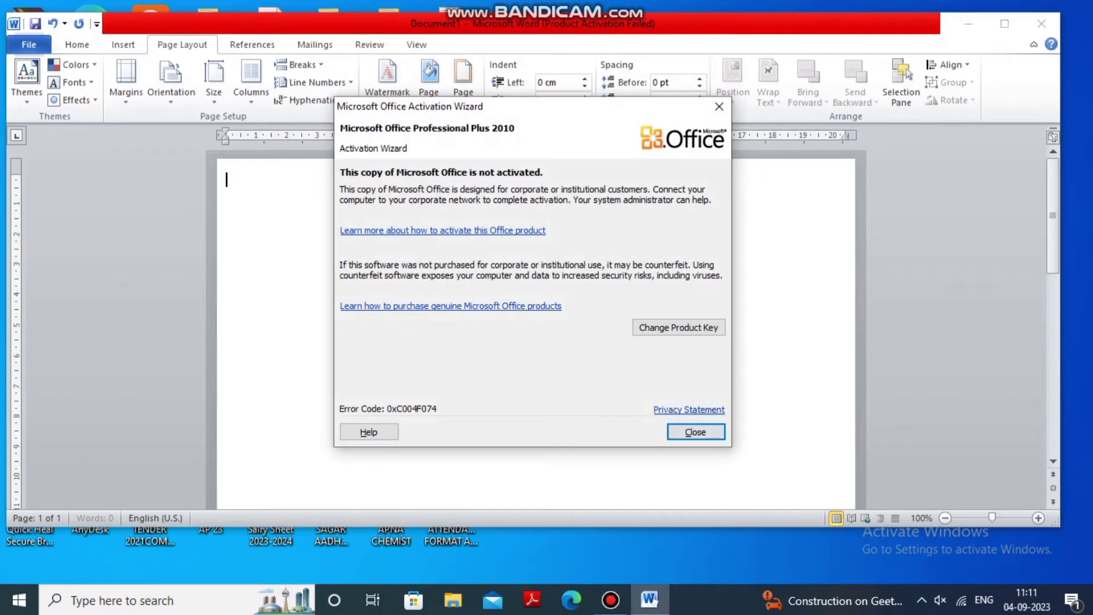
# - Dismiss the Office activation notice and maximise the Word window
pyautogui.click(719, 106)
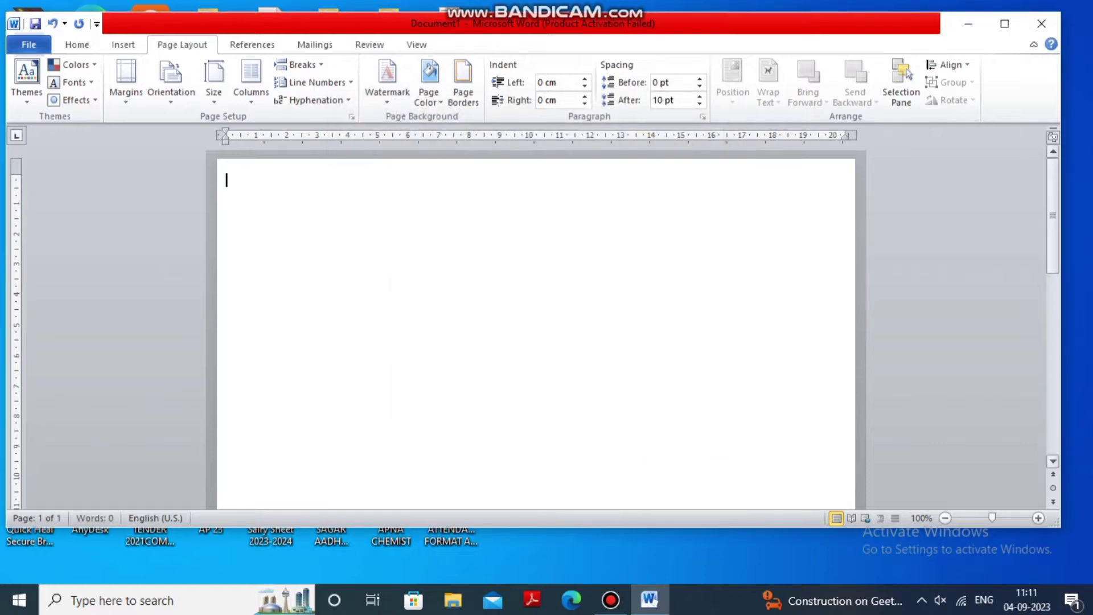
pyautogui.scroll(-2, 536, 333)
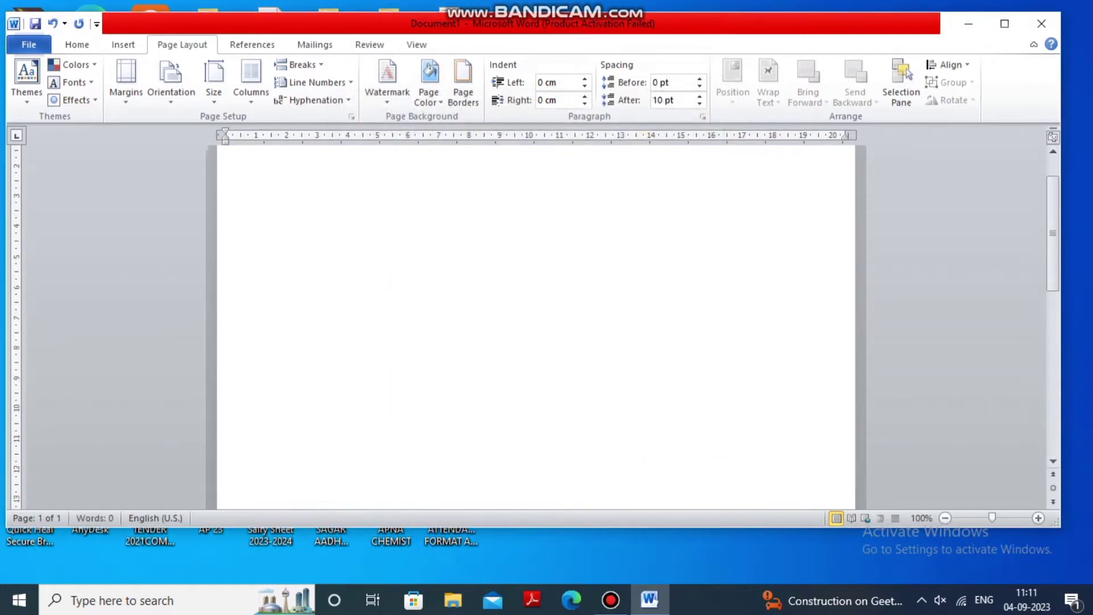
pyautogui.scroll(2, 536, 334)
pyautogui.click(1005, 23)
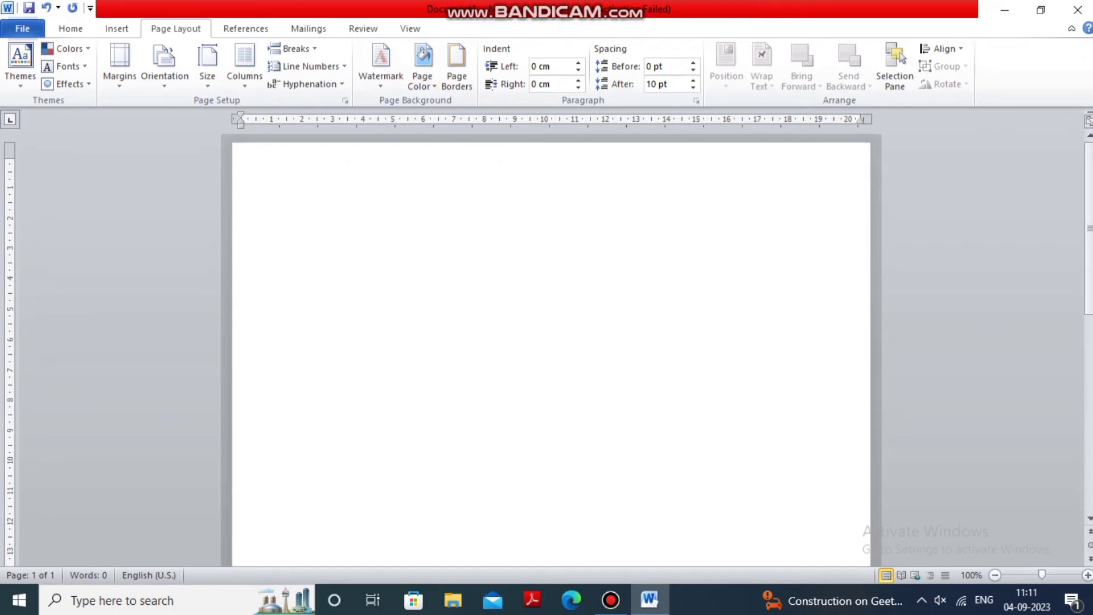
# - Insert a 3 by 3 table at the top of the page and select its cells
pyautogui.click(116, 28)
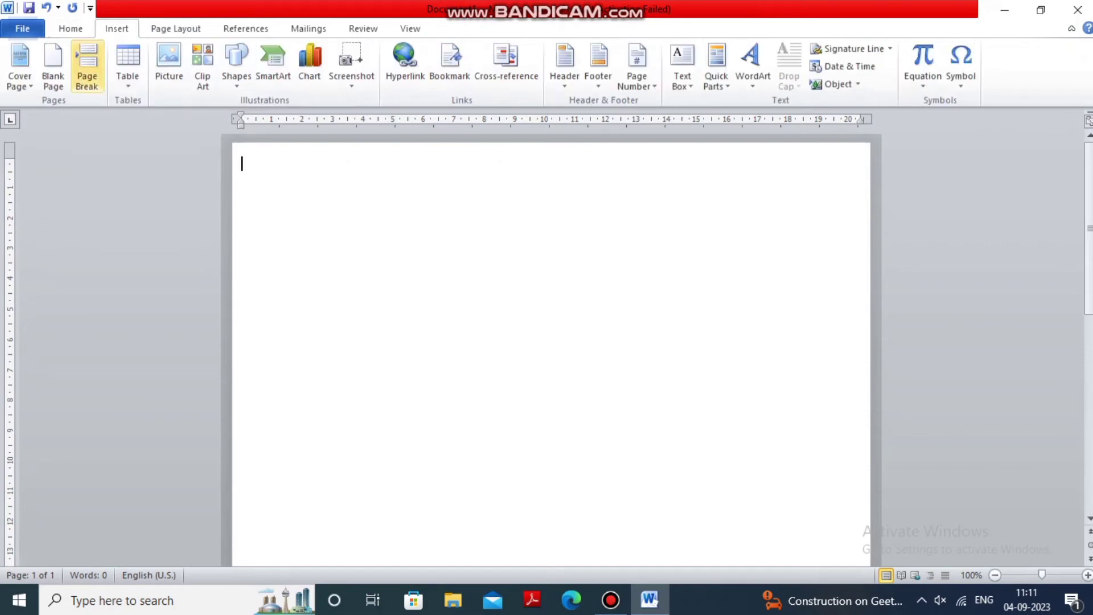
pyautogui.click(127, 66)
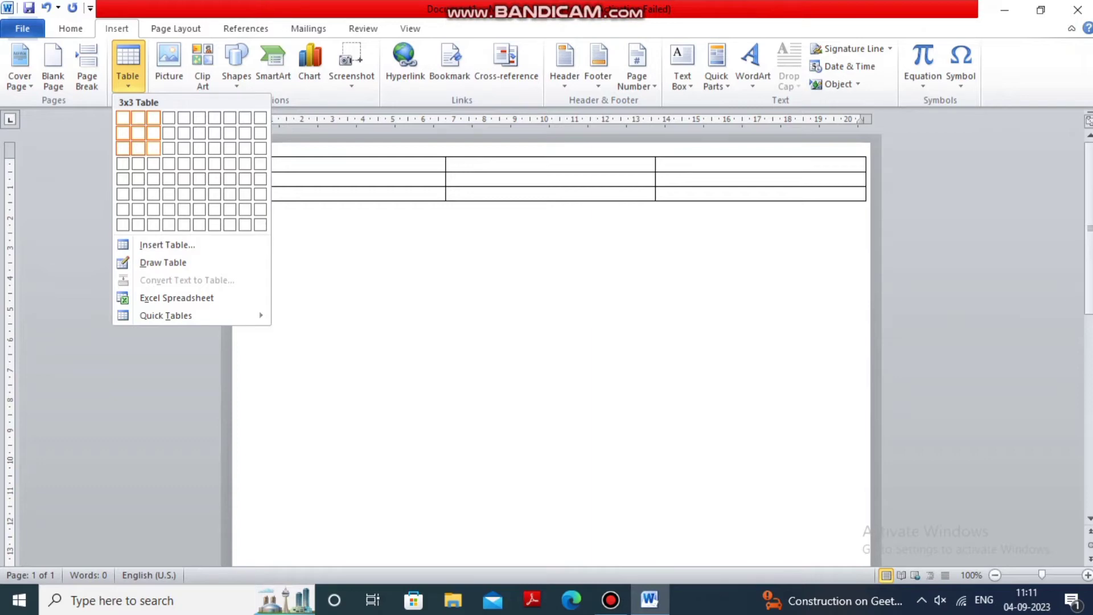
pyautogui.click(153, 148)
pyautogui.moveTo(245, 164)
pyautogui.mouseDown()
pyautogui.moveTo(649, 194)
pyautogui.moveTo(858, 194)
pyautogui.mouseUp()
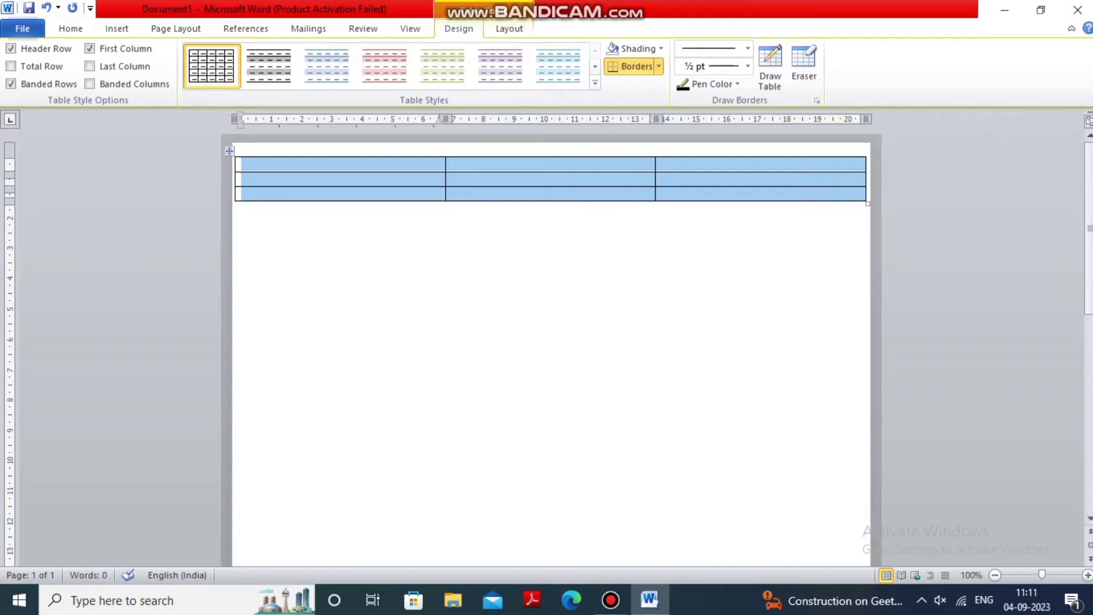
pyautogui.click(509, 28)
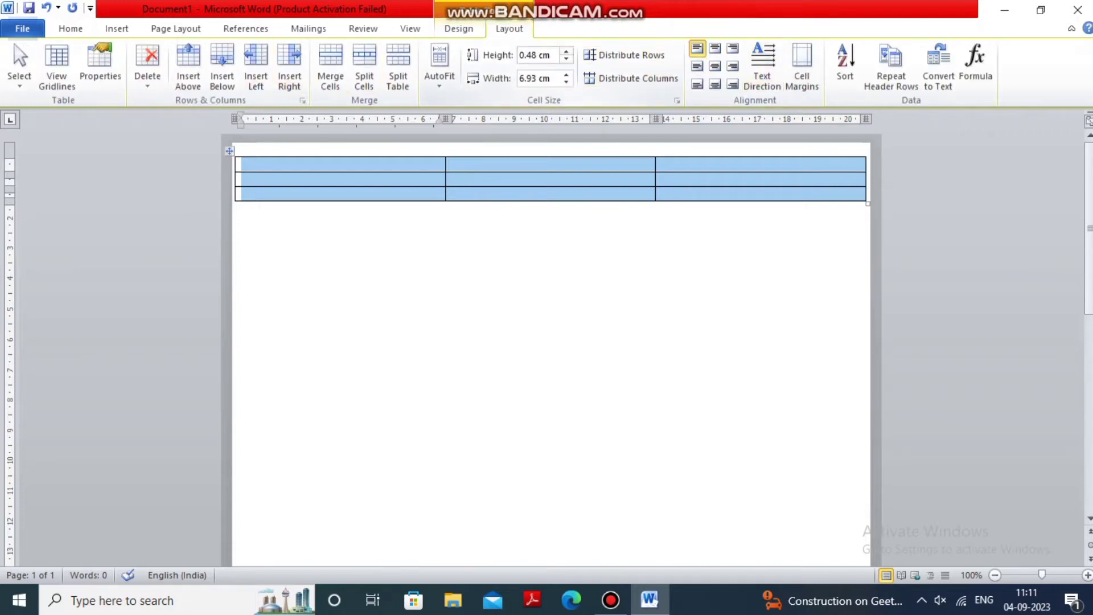
# - Set the table's row height to 9 cm, after first trying 4 cm
pyautogui.click(536, 55)
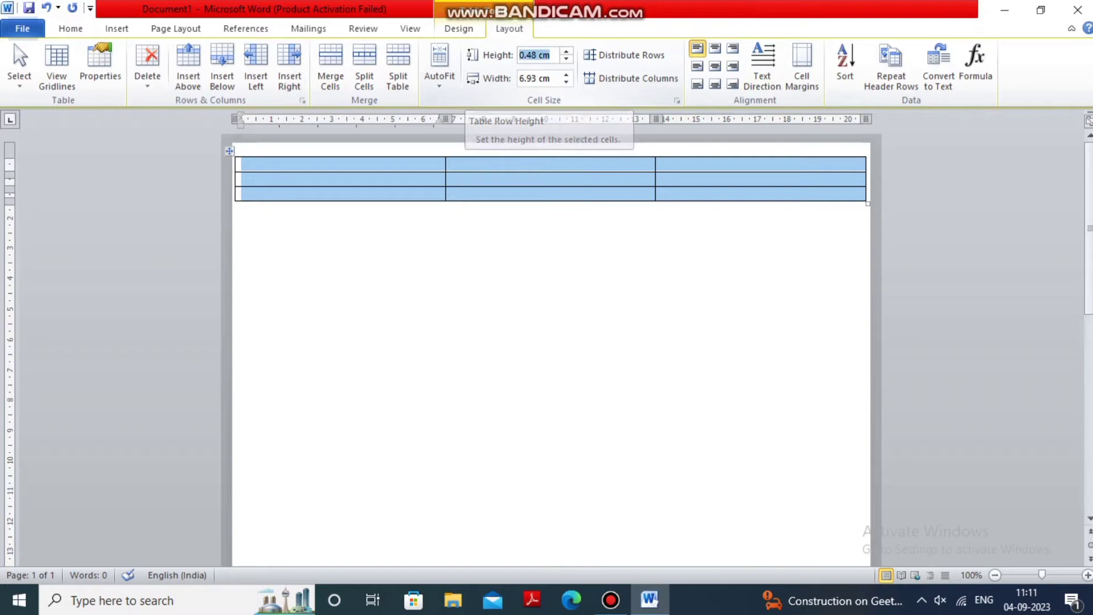
pyautogui.moveTo(520, 54); pyautogui.dragTo(538, 54)
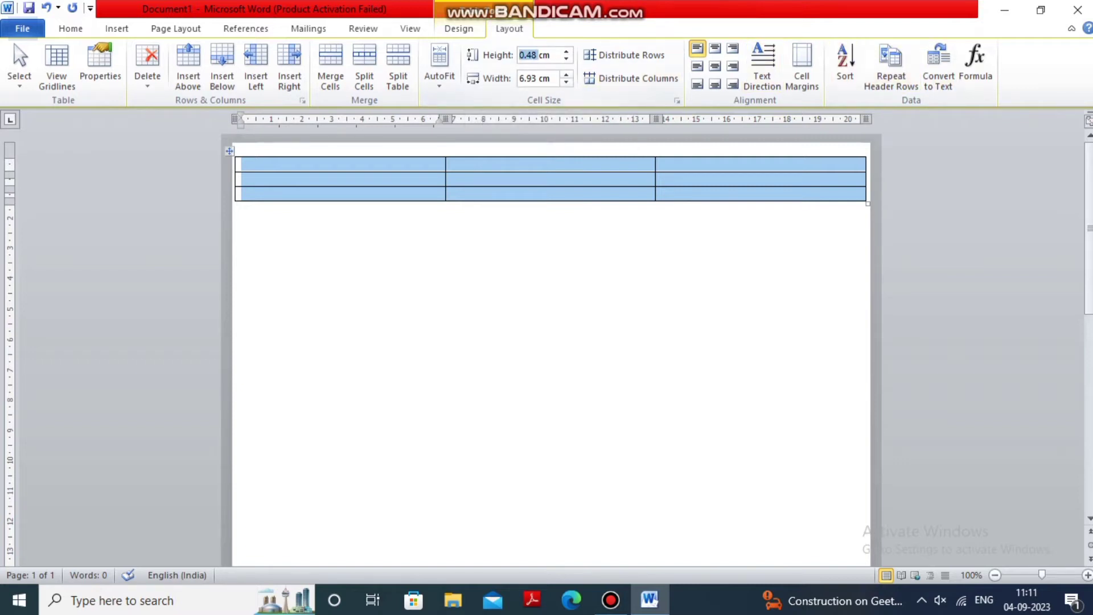
pyautogui.write('4')
pyautogui.press('Tab')
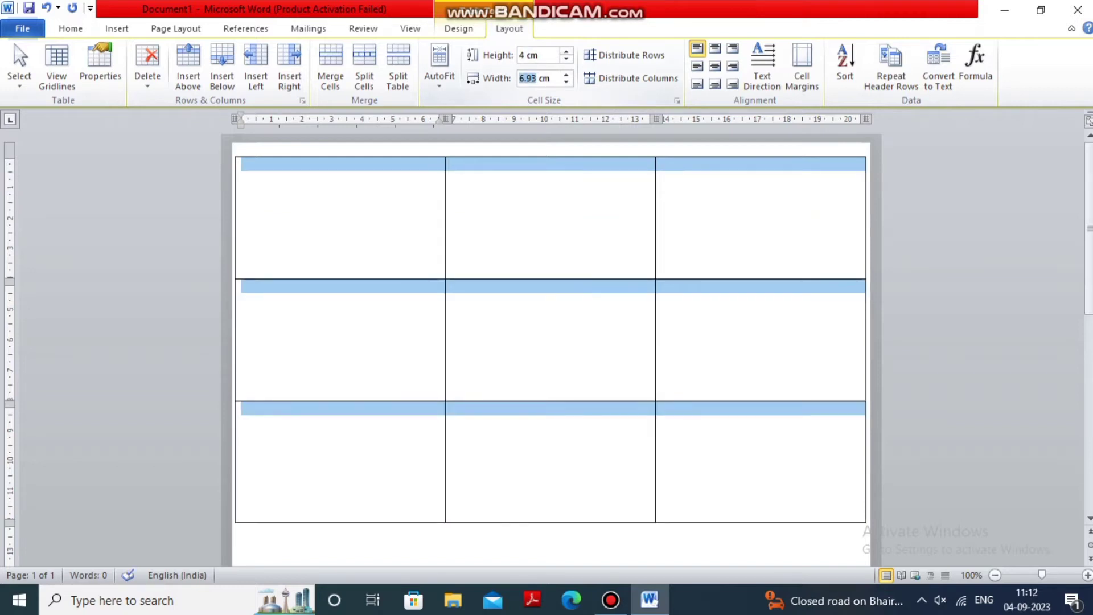
pyautogui.click(520, 55)
pyautogui.hotkey('shift', 'Right')
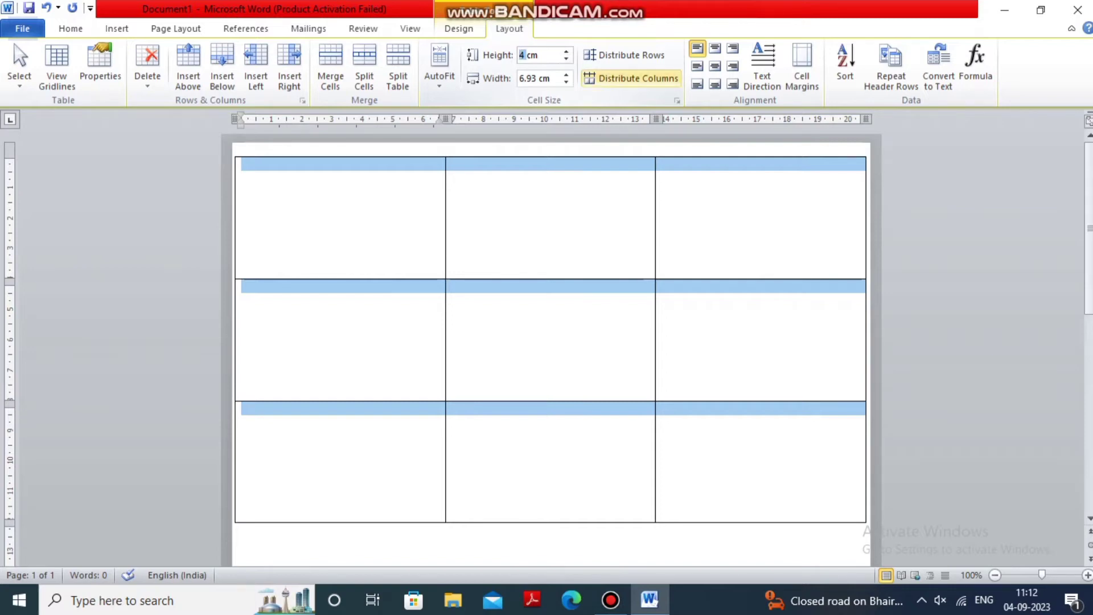
pyautogui.write('9')
pyautogui.press('Tab')
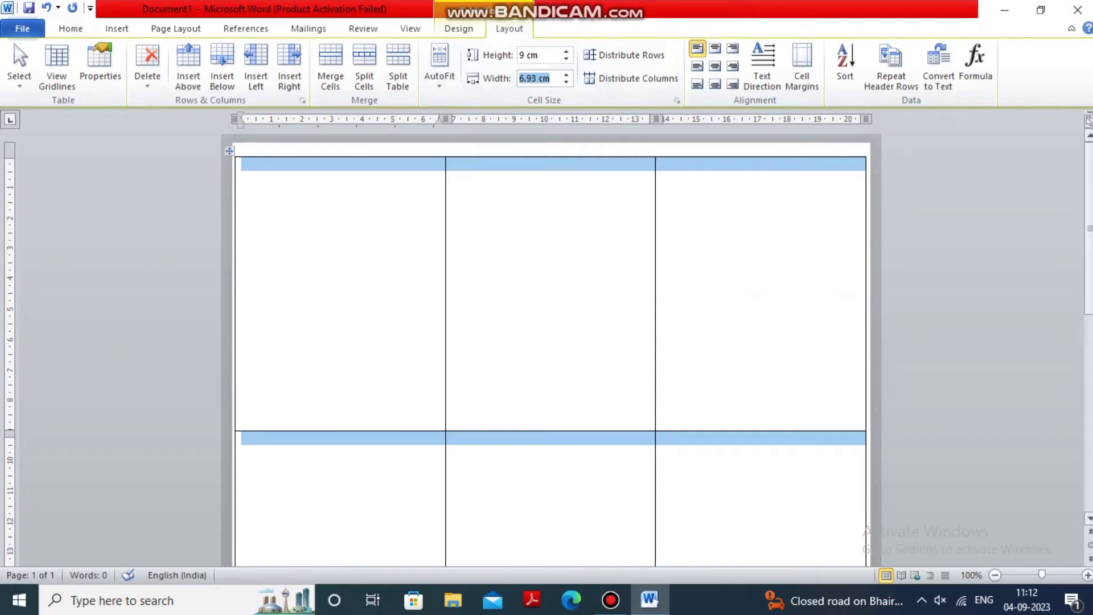
# - Scroll through the document to check the 9 cm tall table rows
pyautogui.scroll(-5, 550, 342)
pyautogui.scroll(-1, 550, 342)
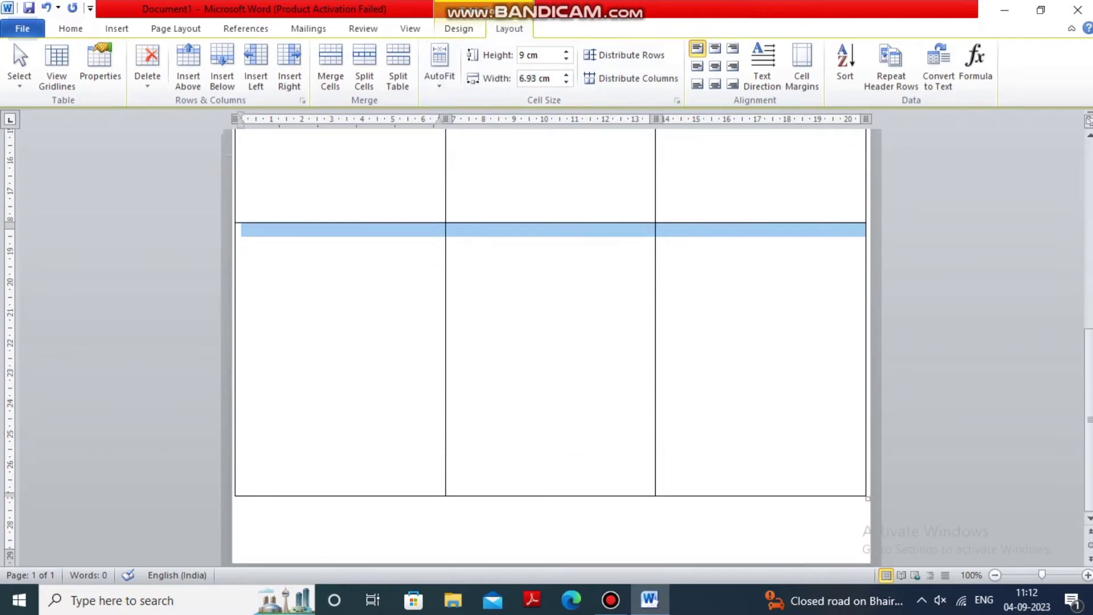
pyautogui.scroll(1, 550, 342)
pyautogui.scroll(5, 550, 342)
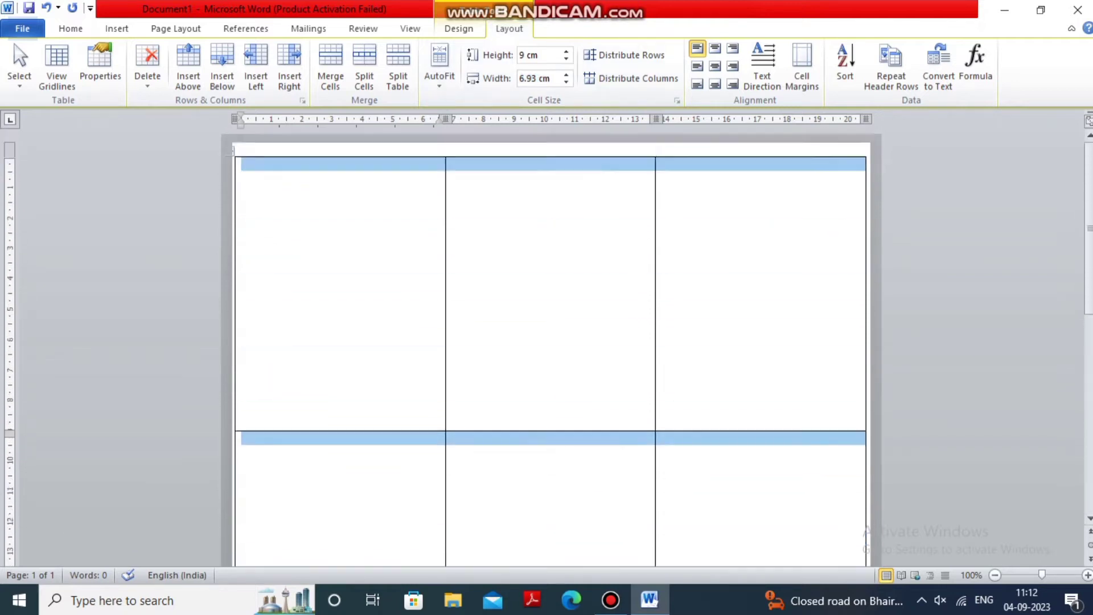
pyautogui.scroll(-3, 550, 342)
pyautogui.scroll(-3, 550, 342)
pyautogui.scroll(4, 550, 342)
pyautogui.scroll(6, 550, 342)
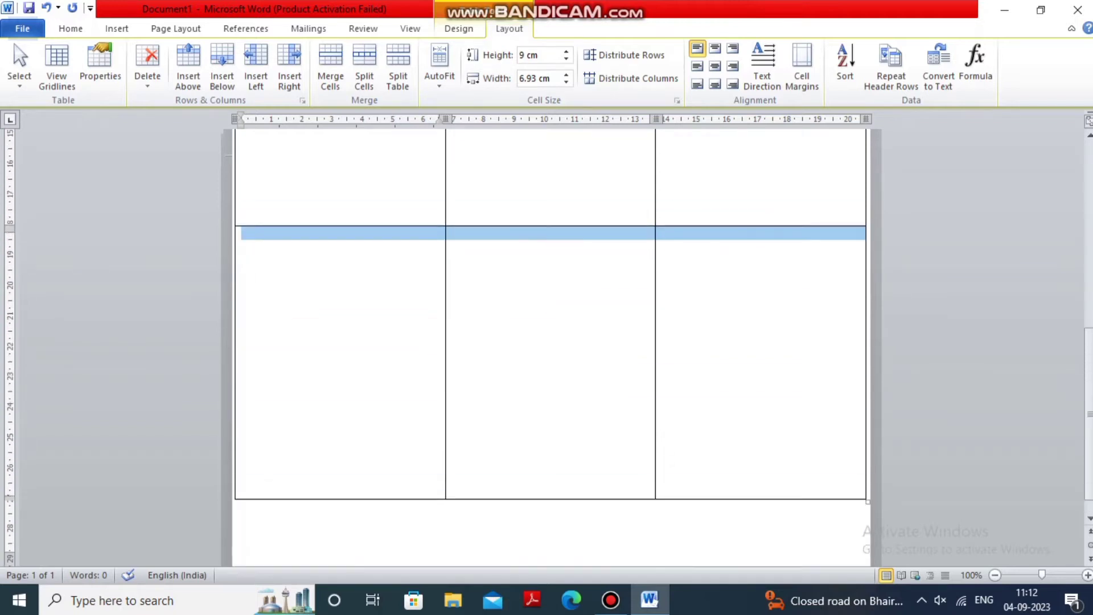
pyautogui.scroll(6, 550, 342)
pyautogui.scroll(4, 550, 342)
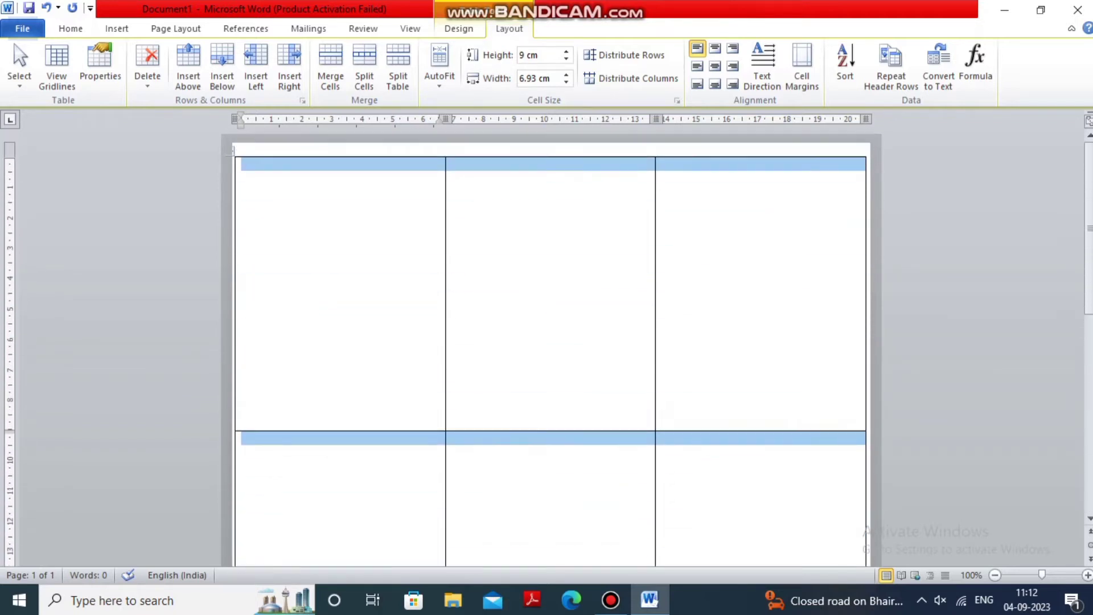
pyautogui.scroll(-1, 550, 342)
pyautogui.scroll(-10, 550, 341)
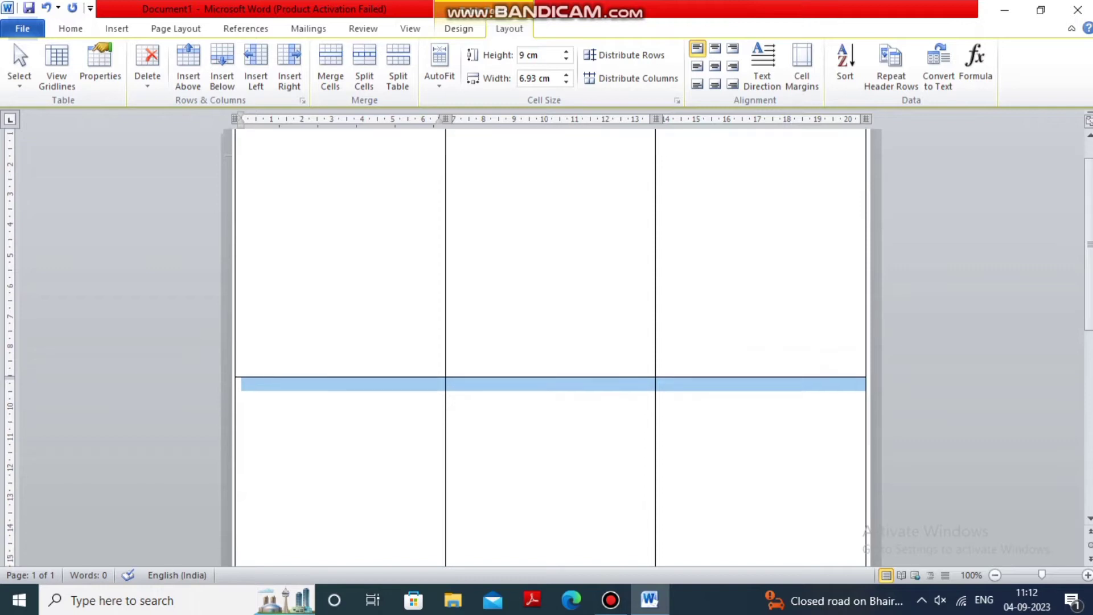
pyautogui.scroll(-3, 550, 341)
pyautogui.scroll(-2, 550, 341)
pyautogui.scroll(9, 550, 341)
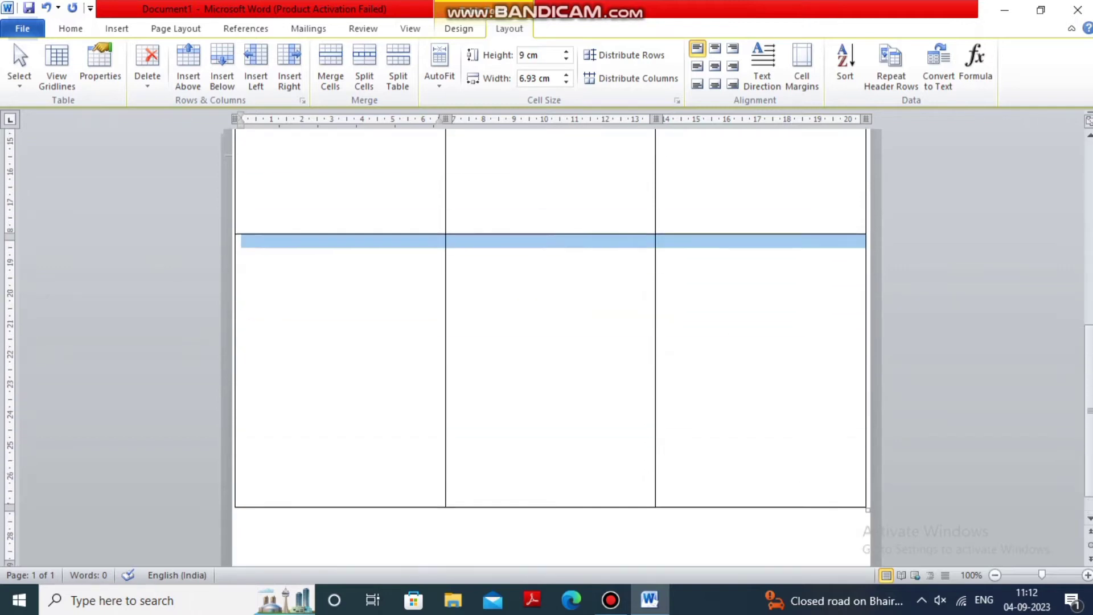
pyautogui.scroll(3, 550, 342)
pyautogui.scroll(5, 550, 342)
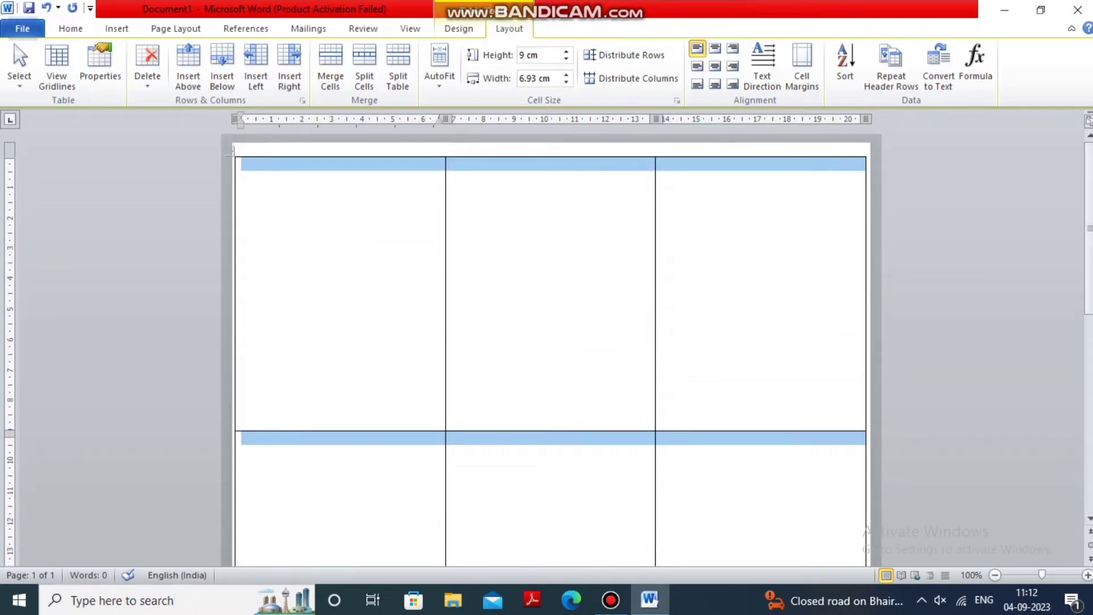
# - Try an 8 cm row height and scroll to check the result
pyautogui.click(528, 55)
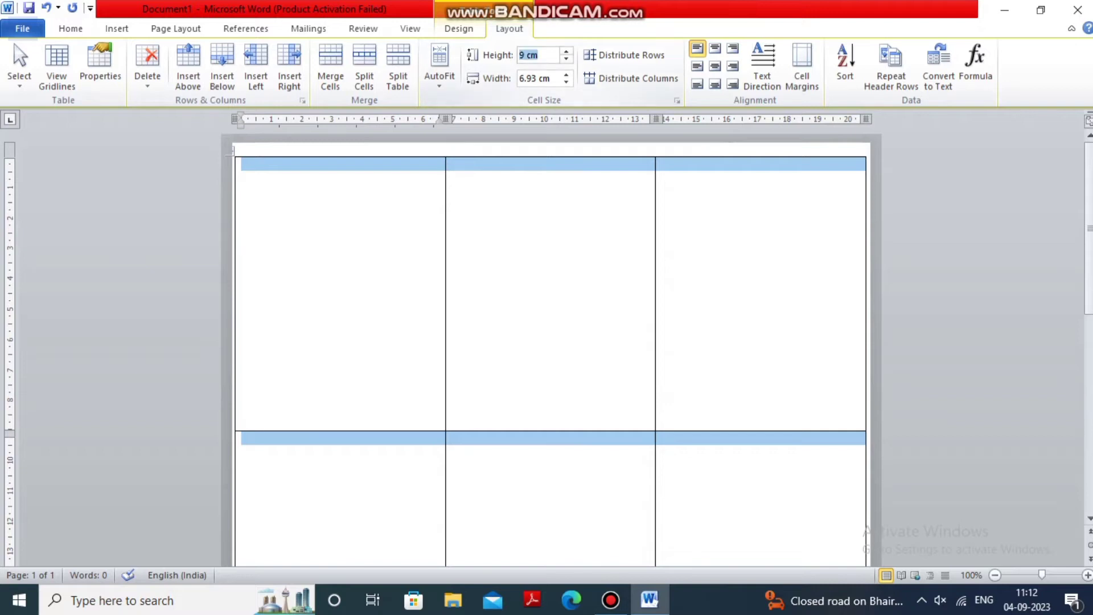
pyautogui.doubleClick(521, 55)
pyautogui.write('8')
pyautogui.press('Return')
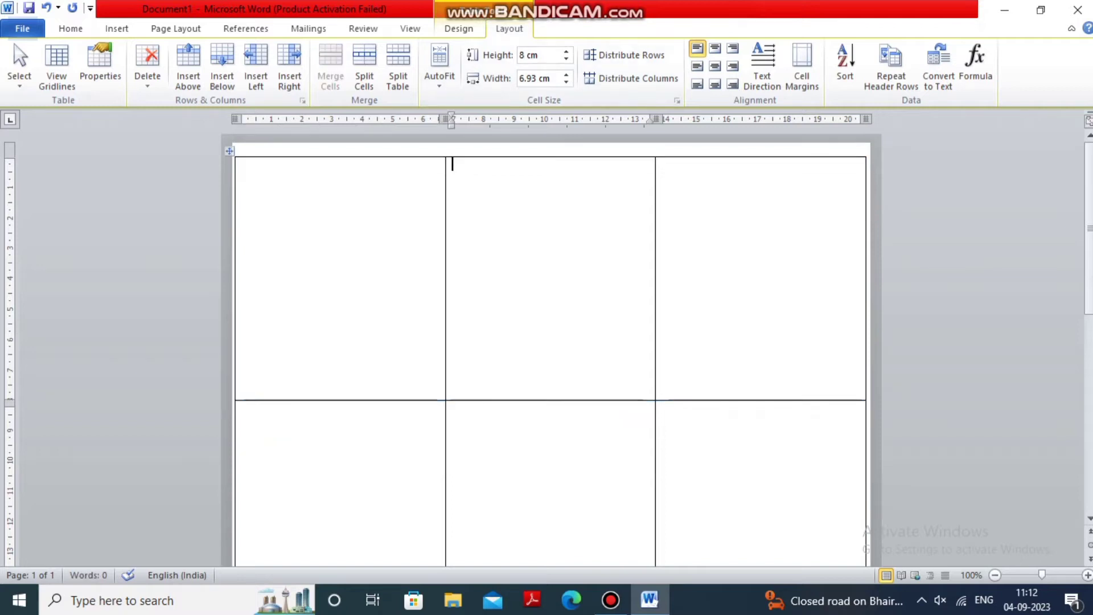
pyautogui.scroll(-5, 550, 341)
pyautogui.scroll(-1, 550, 342)
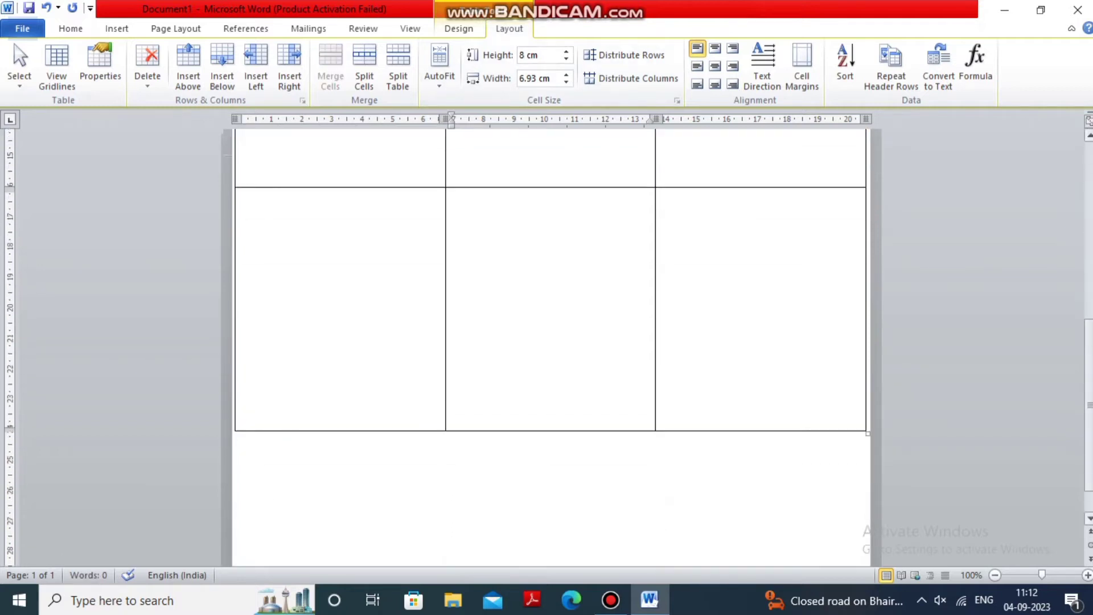
pyautogui.scroll(6, 550, 342)
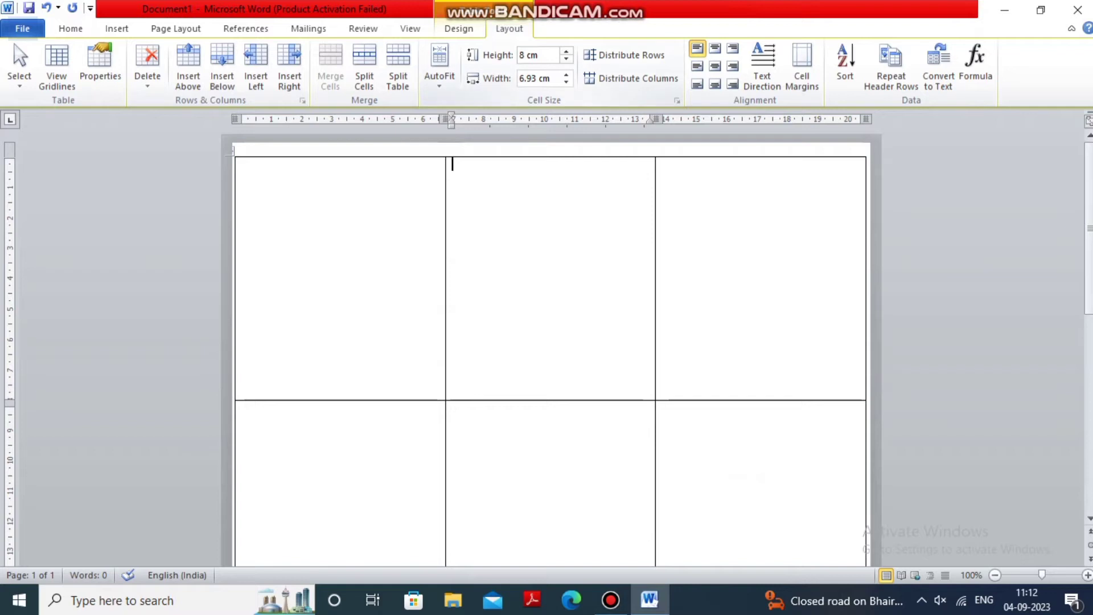
# - Restore the table row height to 9 cm
pyautogui.click(533, 55)
pyautogui.click(524, 55)
pyautogui.press('BackSpace')
pyautogui.write('9')
pyautogui.press('Return')
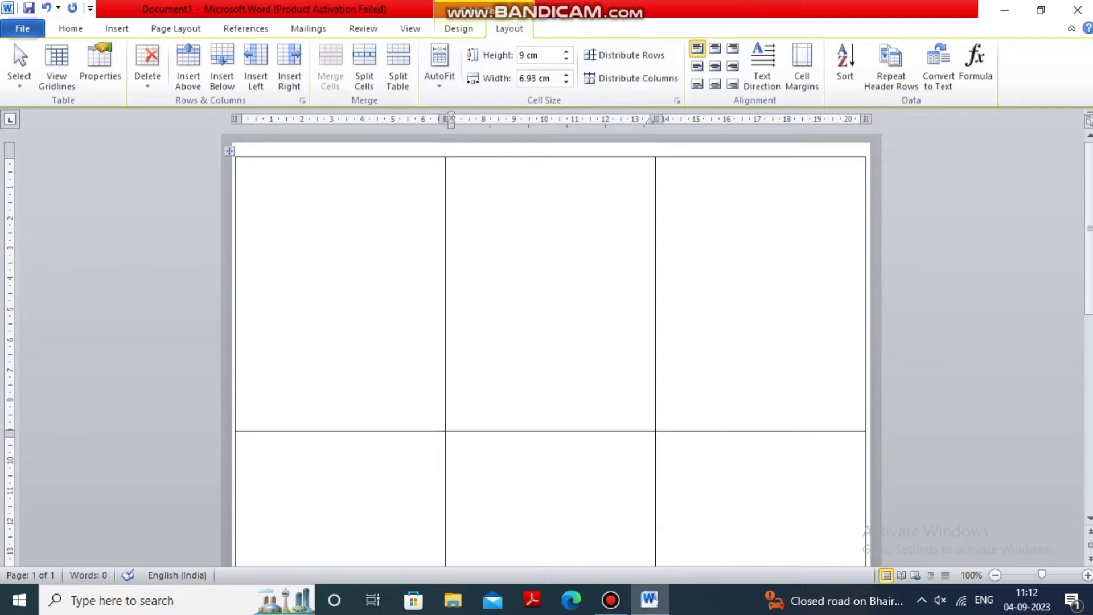
# - Place the caret in the first table cell and bring up the Shapes gallery
pyautogui.click(242, 164)
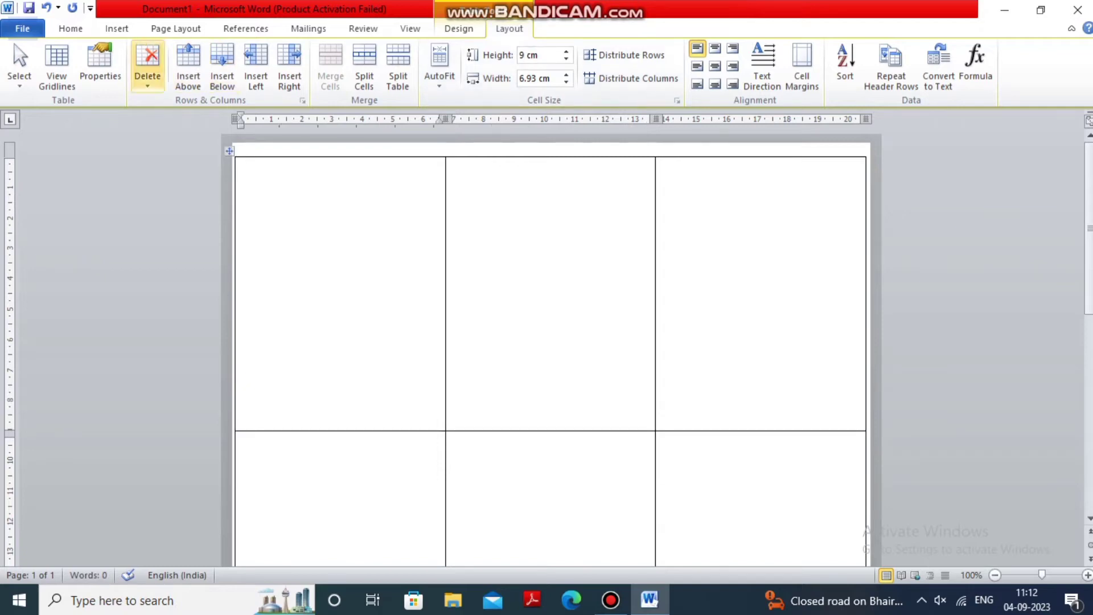
pyautogui.click(116, 28)
pyautogui.click(71, 28)
pyautogui.click(117, 28)
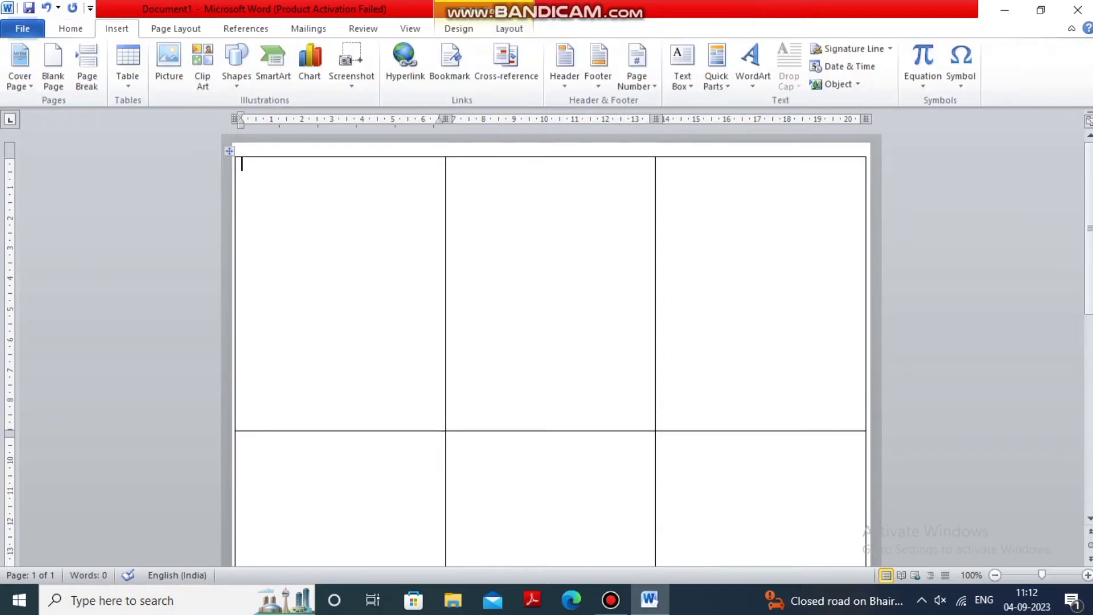
pyautogui.click(237, 62)
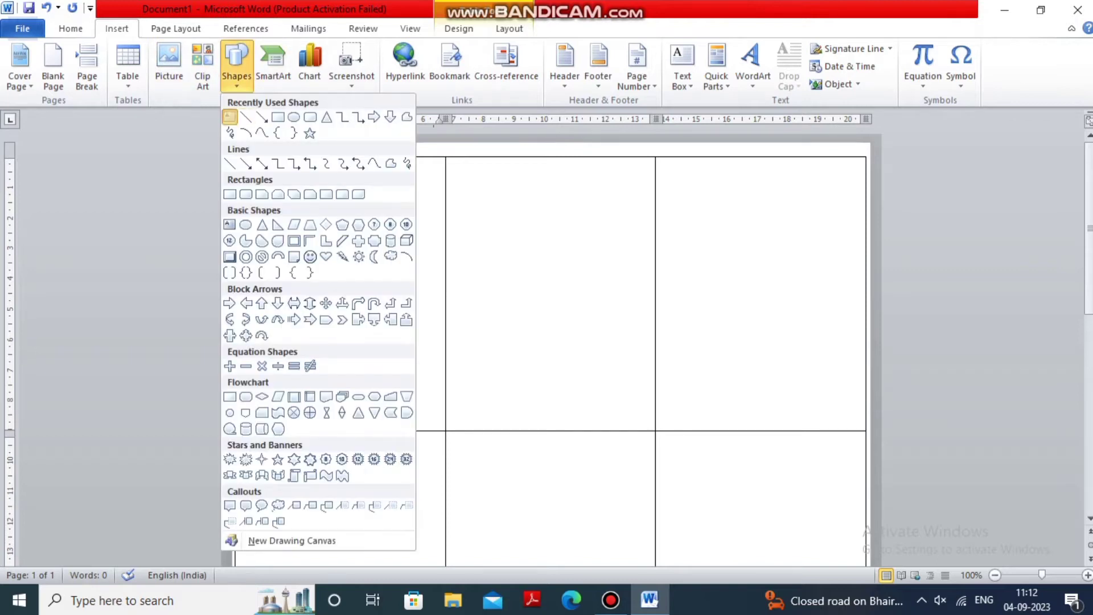
# - Draw a text box filling the first cell, about 8.81 cm by 6.72 cm
pyautogui.click(229, 116)
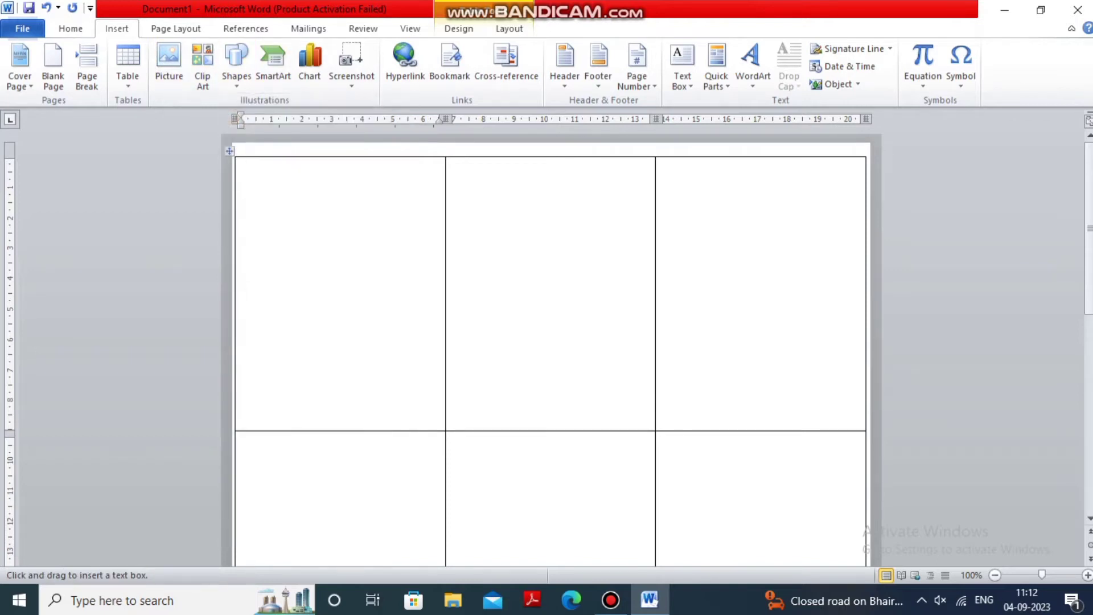
pyautogui.moveTo(238, 160); pyautogui.dragTo(439, 428)
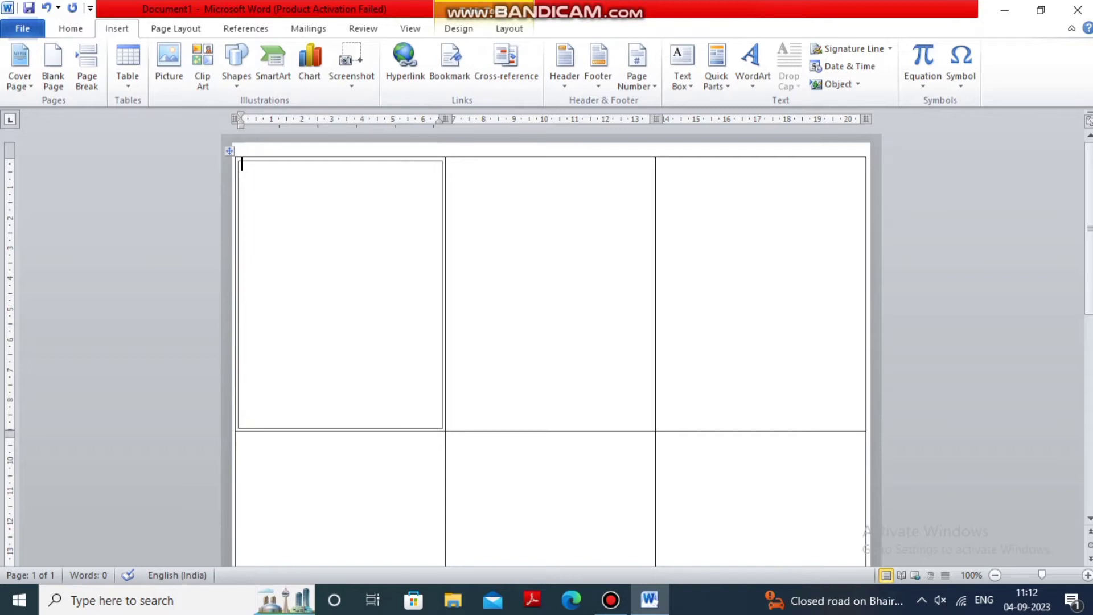
pyautogui.moveTo(439, 428); pyautogui.dragTo(443, 428)
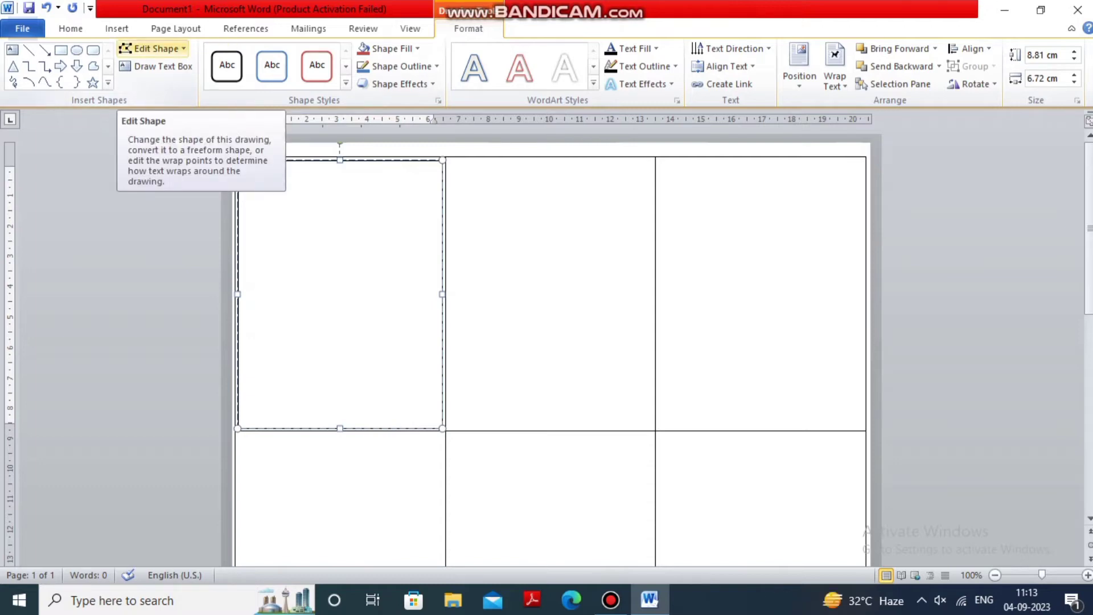
# - Draw a rounded rectangle across the cell's top and give it the light-red shape style
pyautogui.click(93, 50)
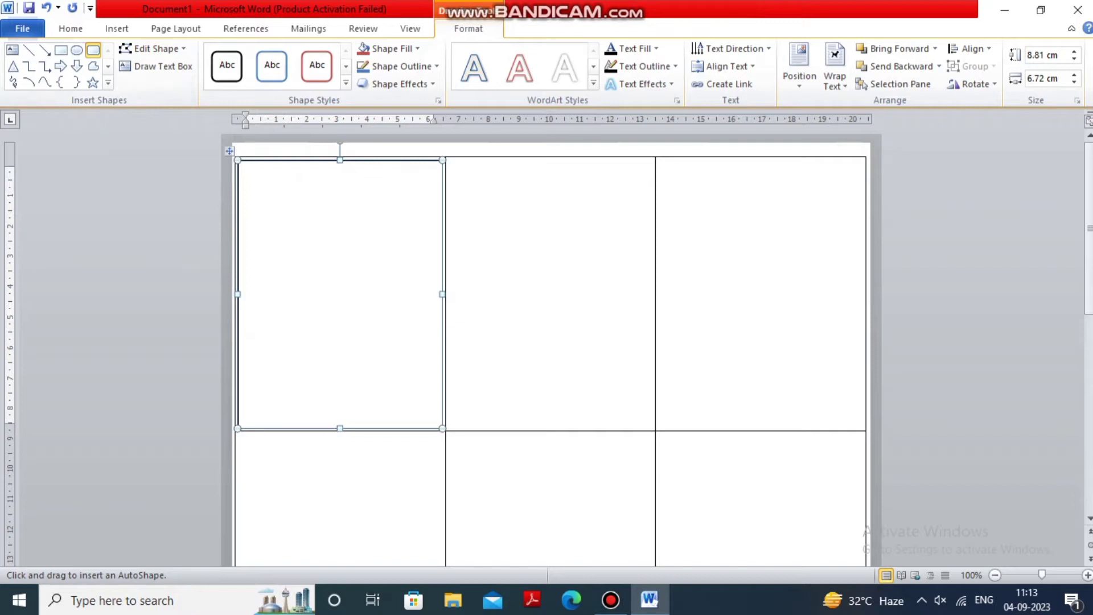
pyautogui.moveTo(241, 163); pyautogui.dragTo(438, 204)
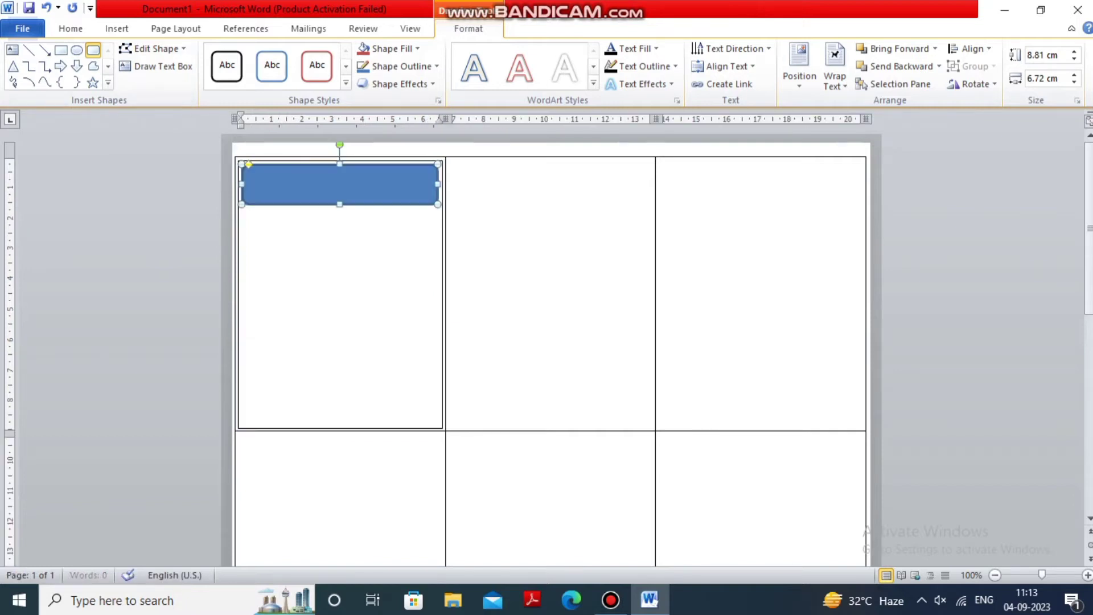
pyautogui.click(345, 83)
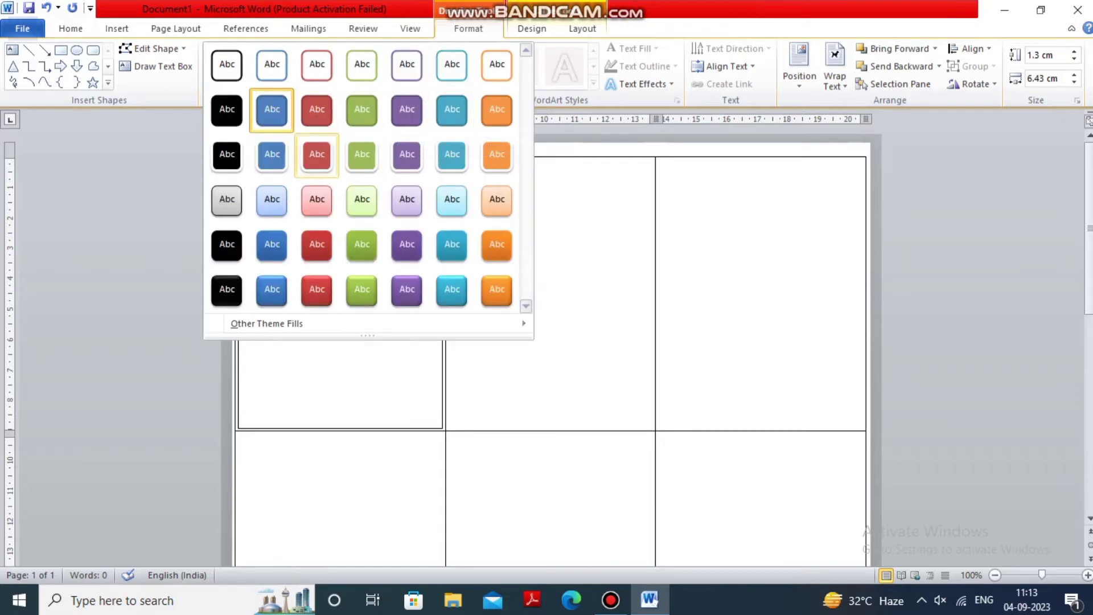
pyautogui.click(317, 199)
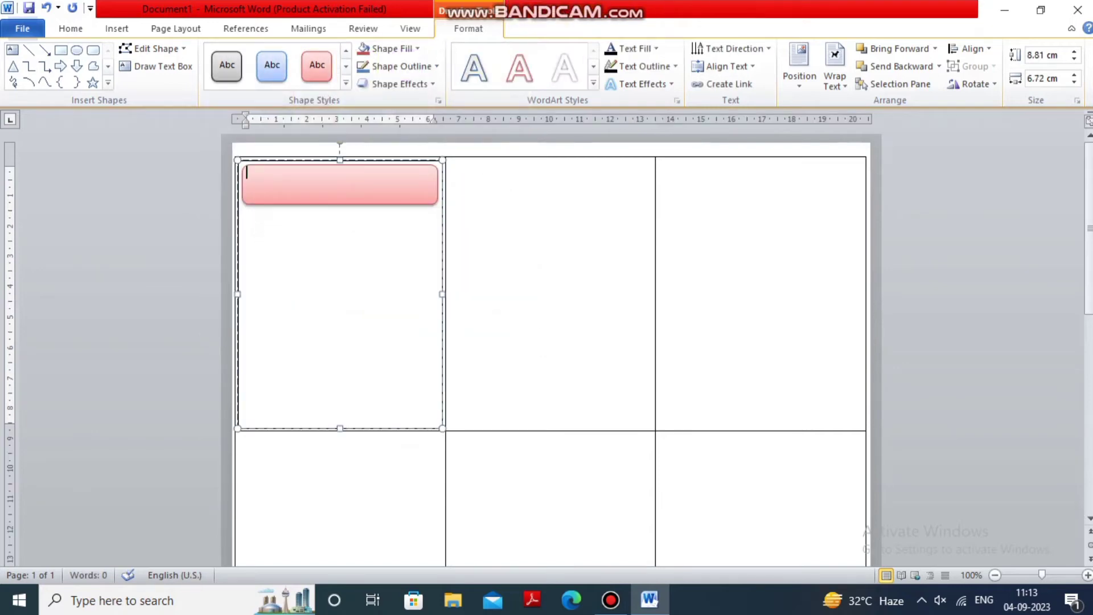
# - Undo the light-red style accidentally applied to the large text box
pyautogui.click(317, 66)
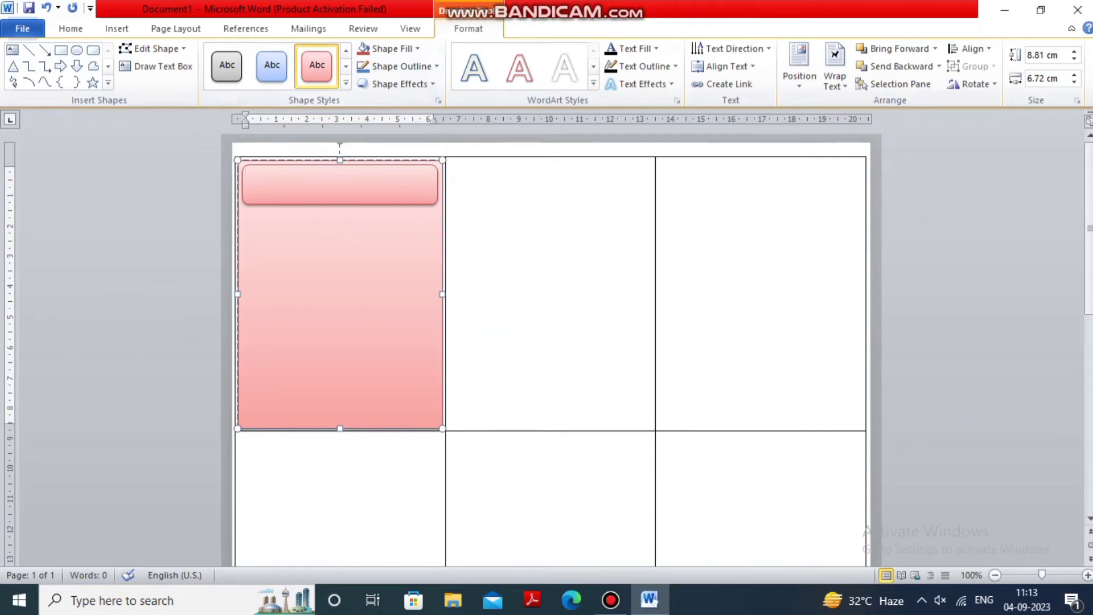
pyautogui.hotkey('ctrl', 'z')
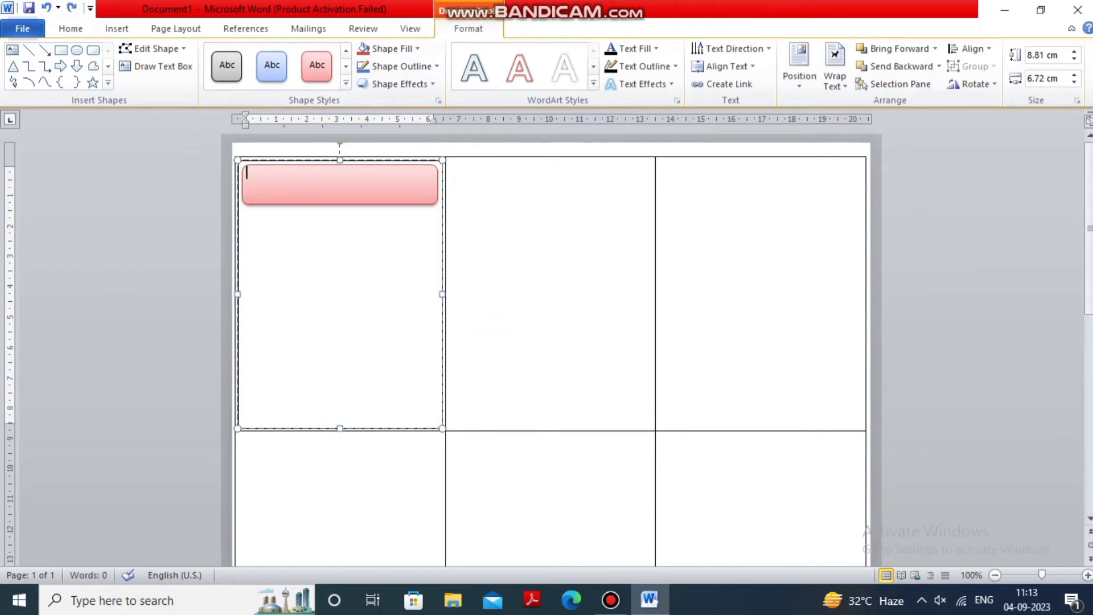
pyautogui.click(94, 50)
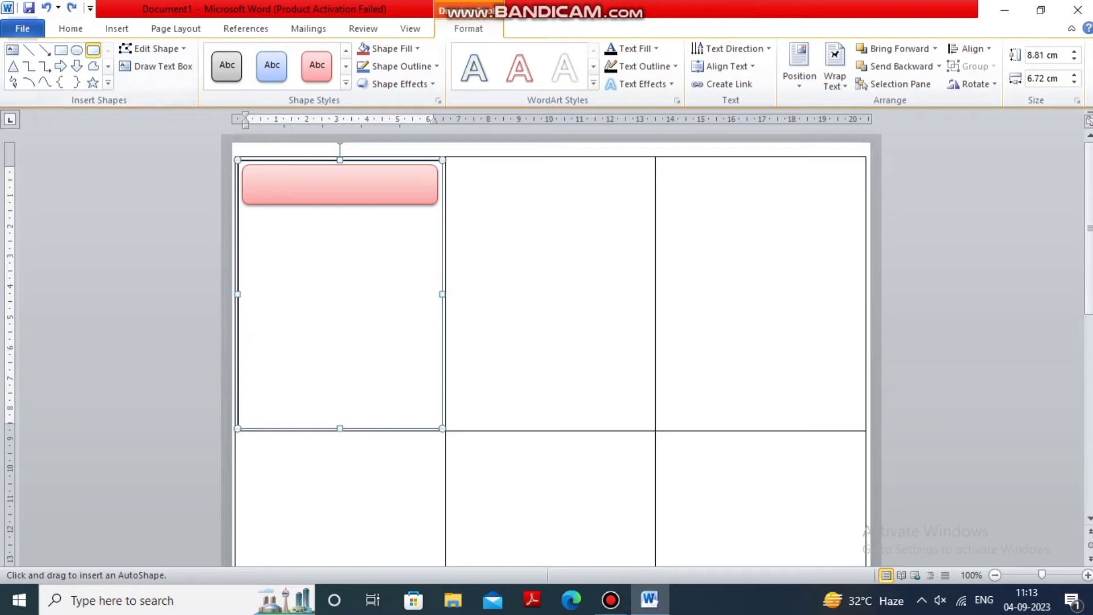
# - Draw a blue rounded bar along the cell's bottom, widened to match the pink banner
pyautogui.moveTo(242, 394); pyautogui.dragTo(435, 425)
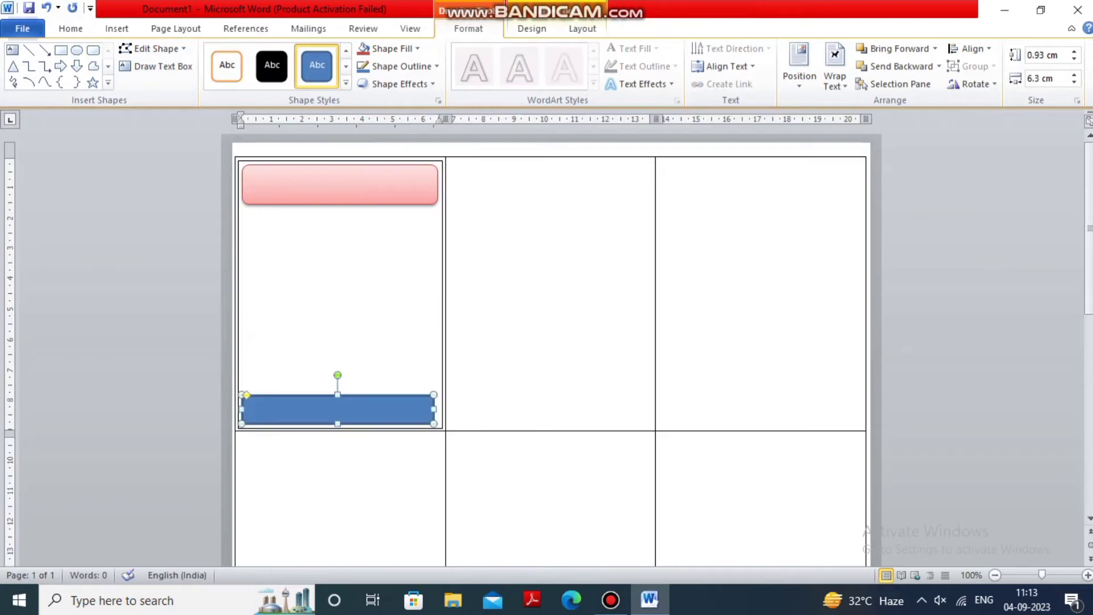
pyautogui.moveTo(338, 394); pyautogui.dragTo(337, 388)
pyautogui.press('Escape')
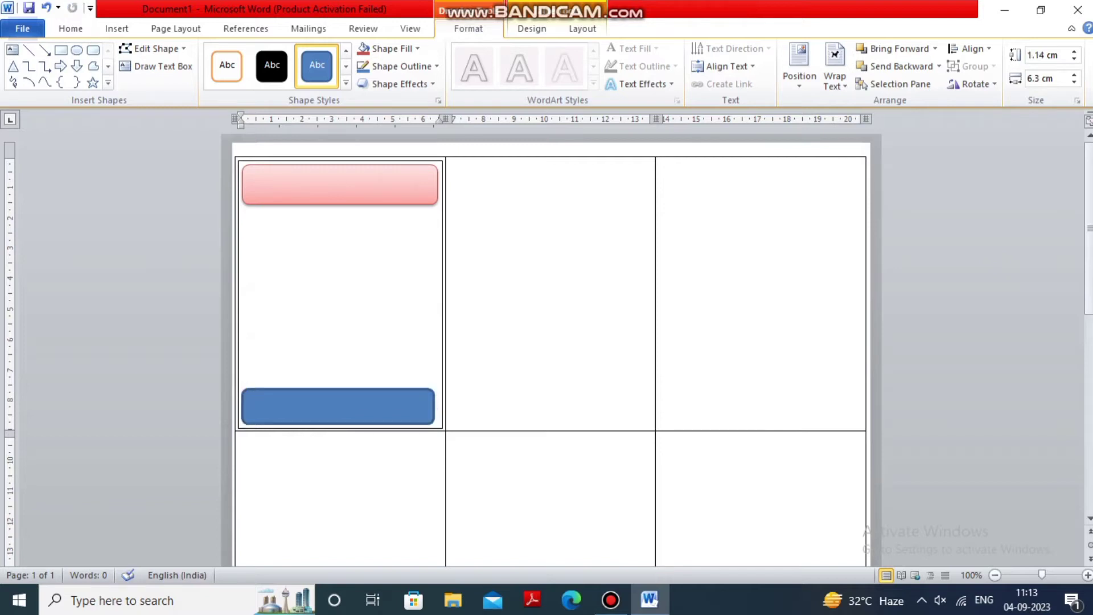
pyautogui.click(339, 184)
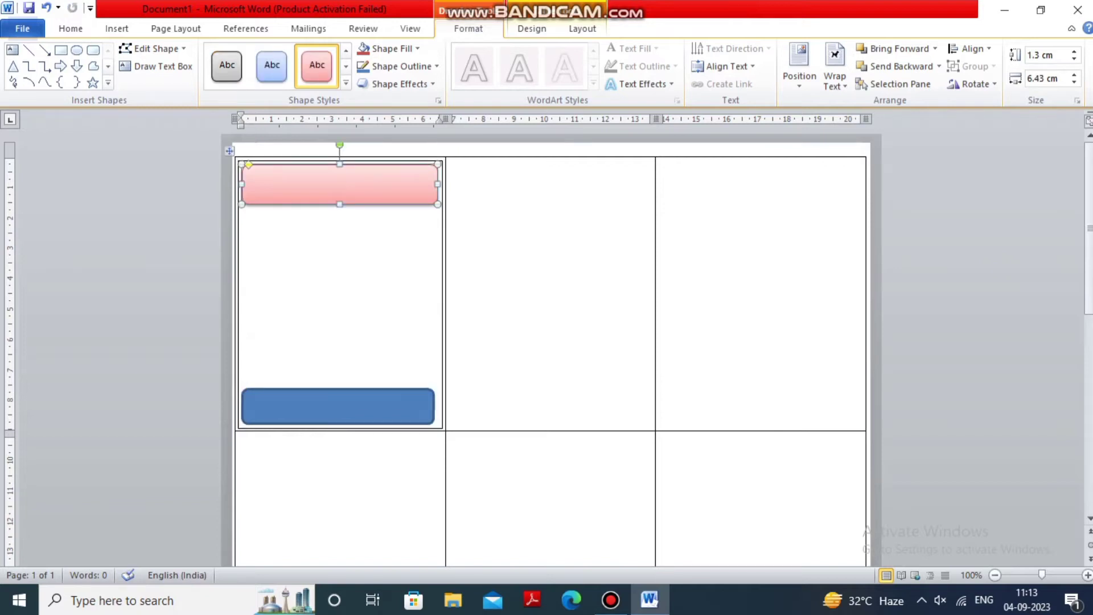
pyautogui.click(338, 406)
pyautogui.moveTo(433, 407); pyautogui.dragTo(438, 406)
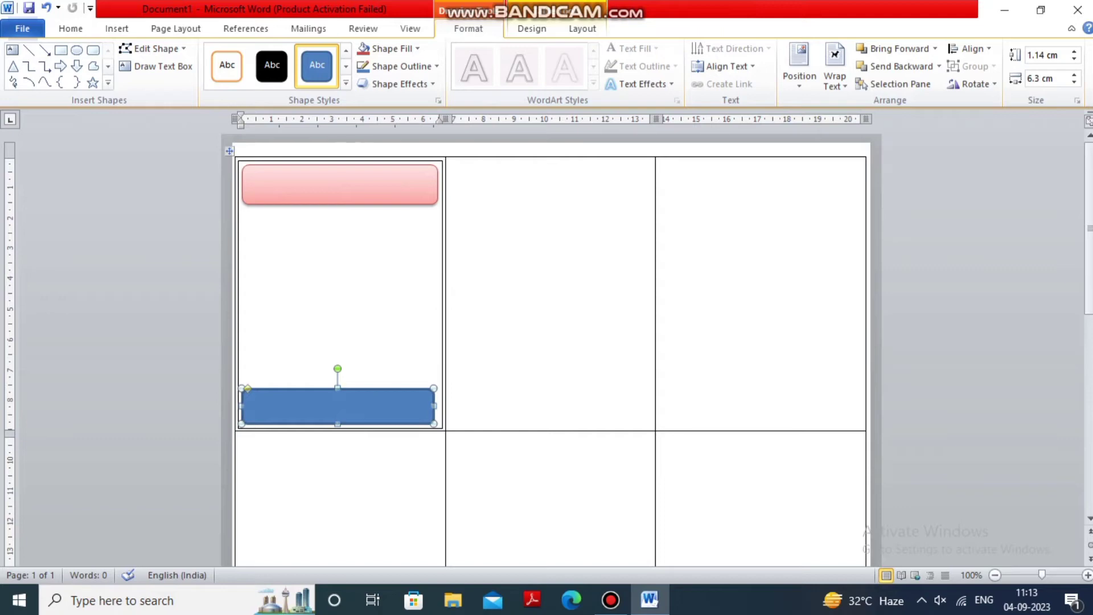
pyautogui.click(339, 184)
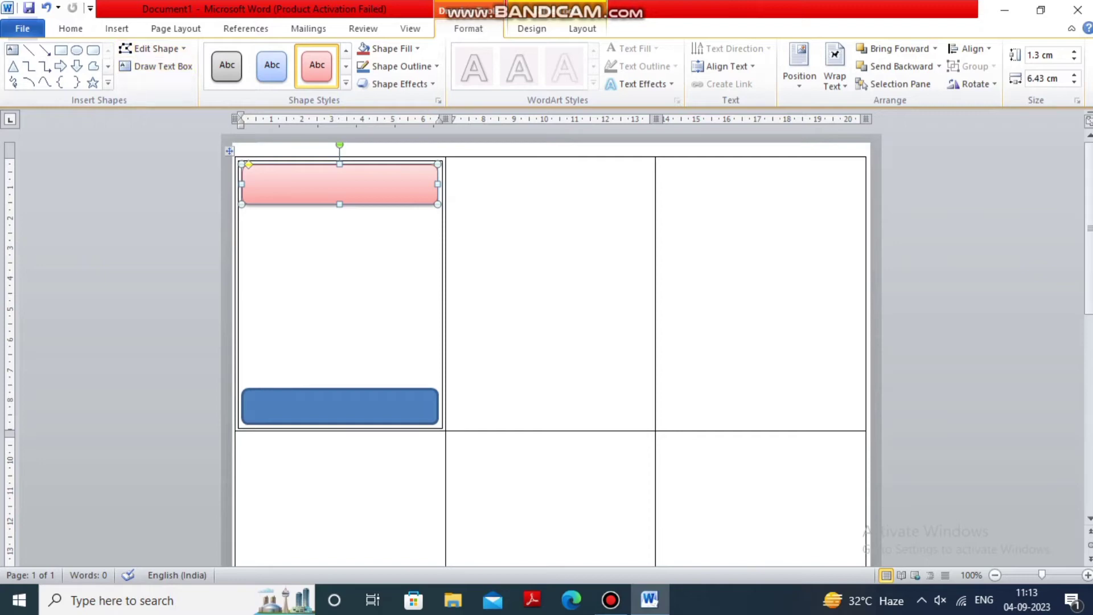
# - Type 'ABSOLUTE FACILITIES PVT LTD' into the pink banner and select all of it
pyautogui.rightClick(340, 183)
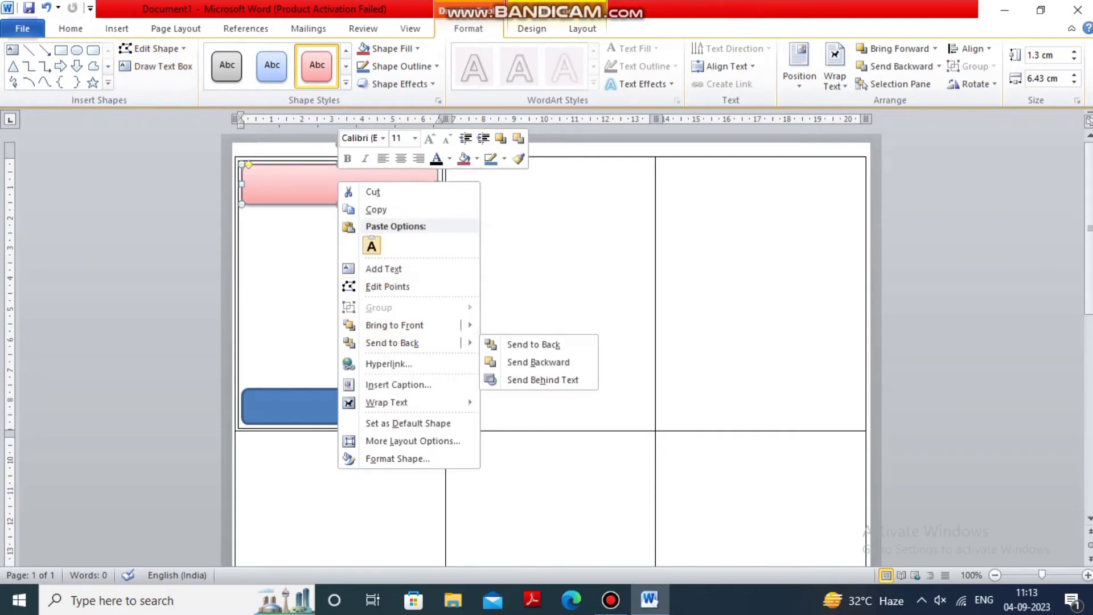
pyautogui.click(383, 269)
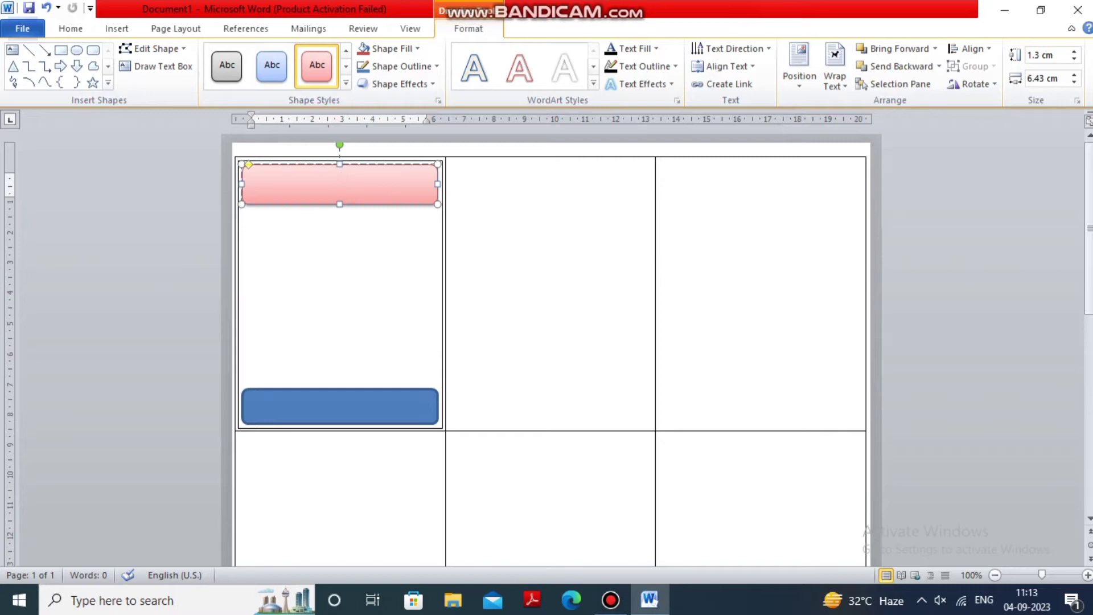
pyautogui.write('A')
pyautogui.write('BSO')
pyautogui.write('LUTE ')
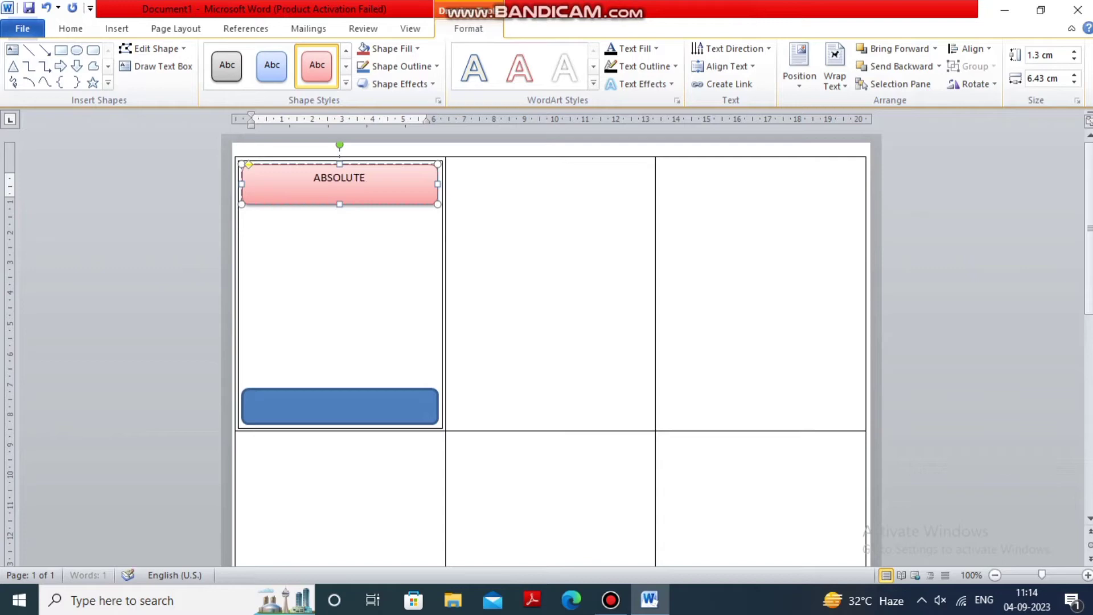
pyautogui.write('FACI')
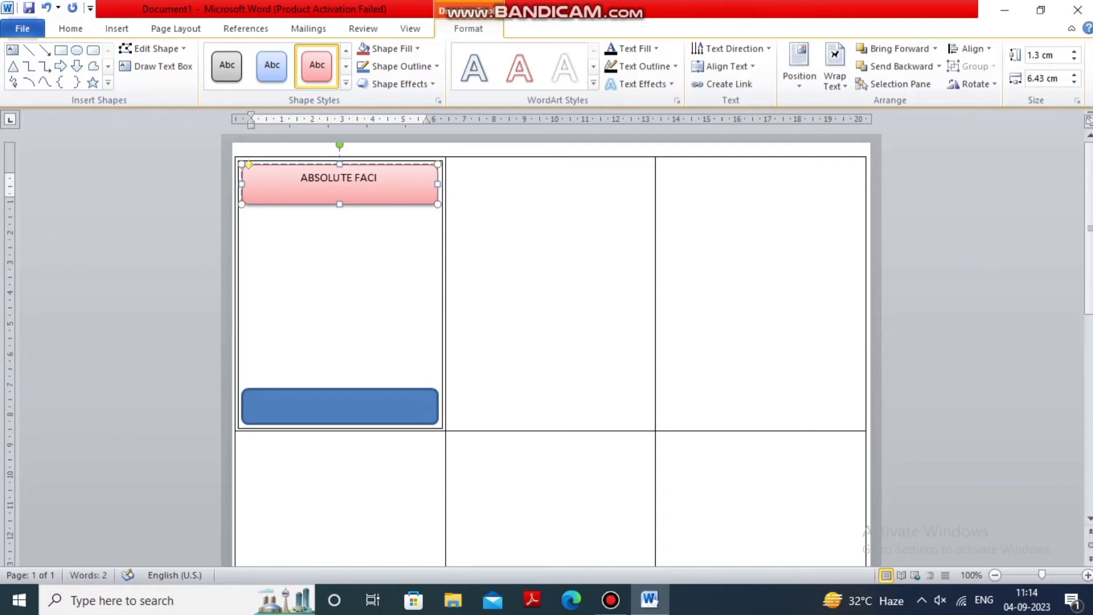
pyautogui.write('LITIES')
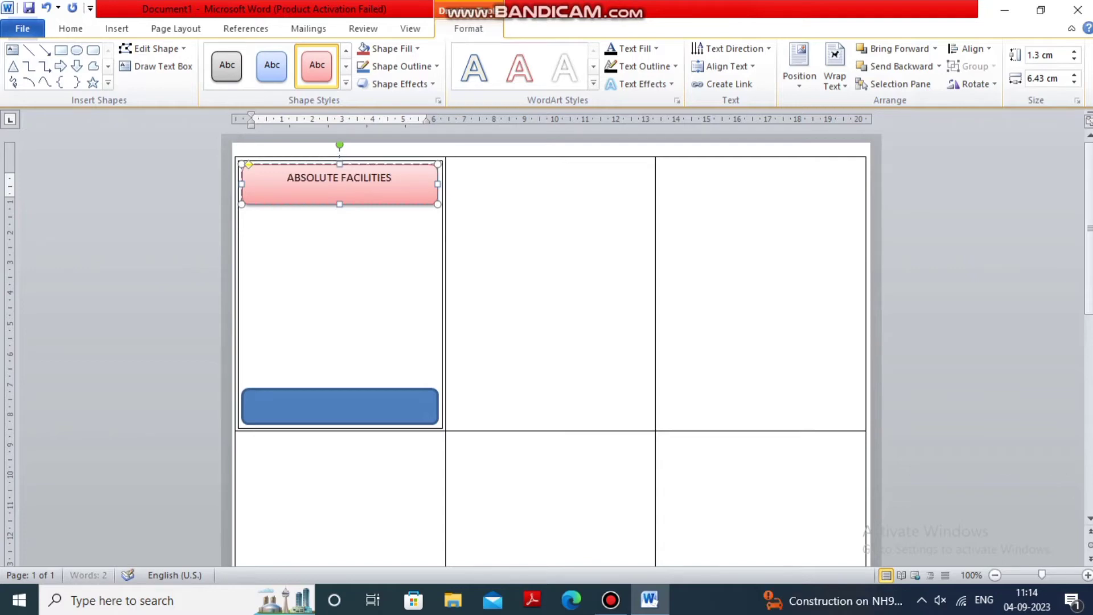
pyautogui.write(' PA')
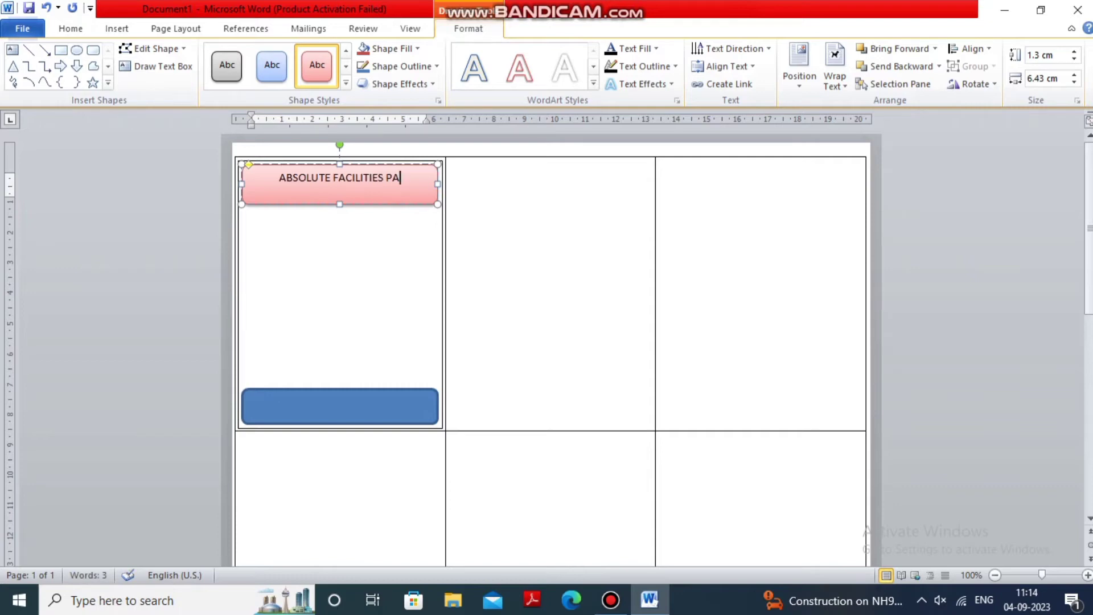
pyautogui.press('BackSpace')
pyautogui.write('VT ')
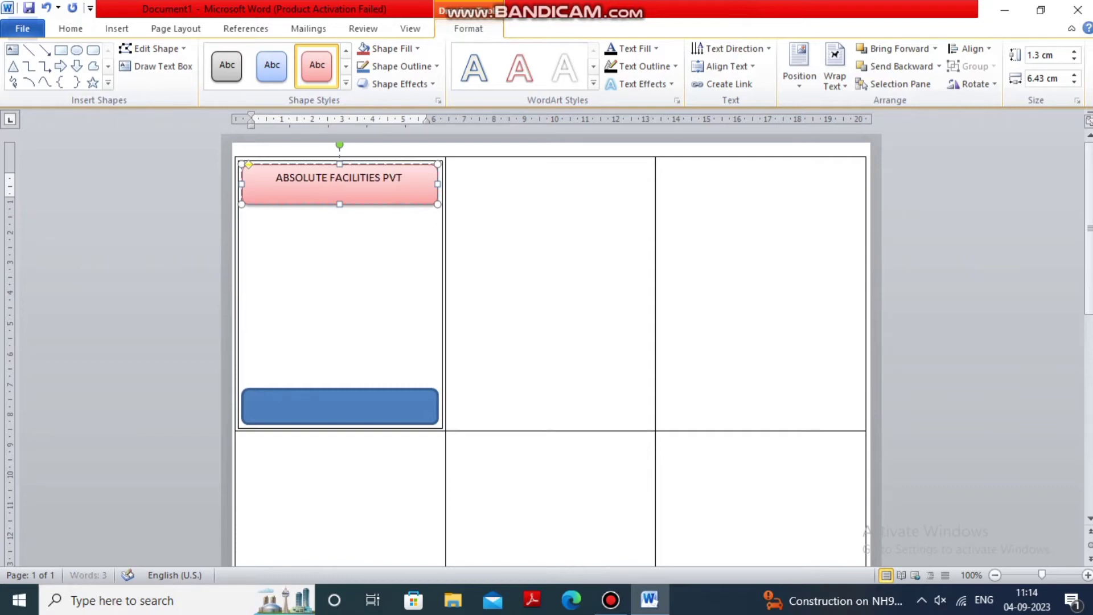
pyautogui.write('L')
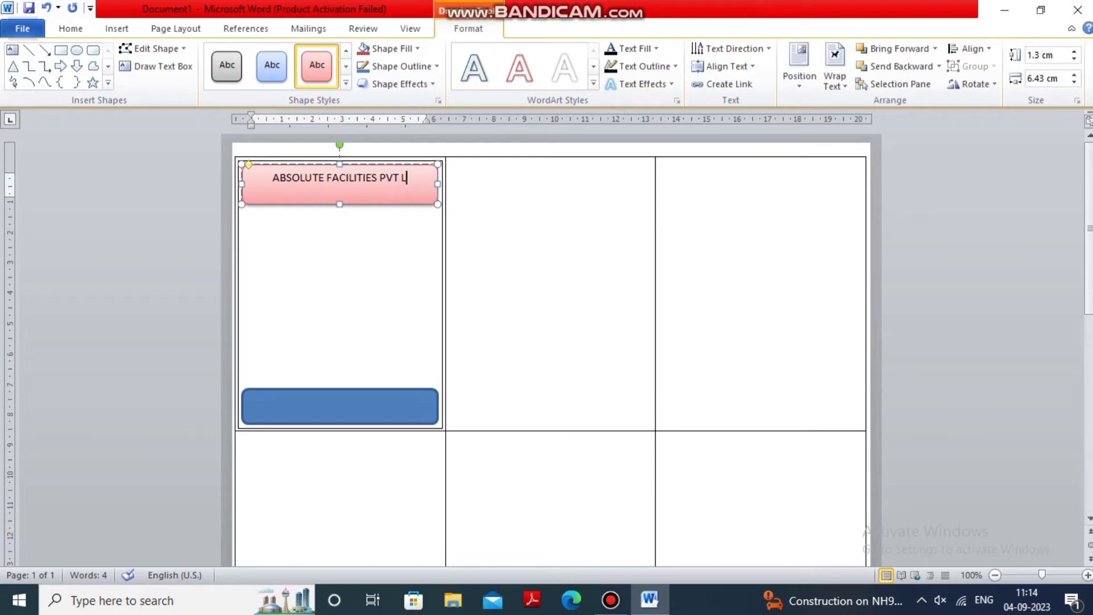
pyautogui.write('TD')
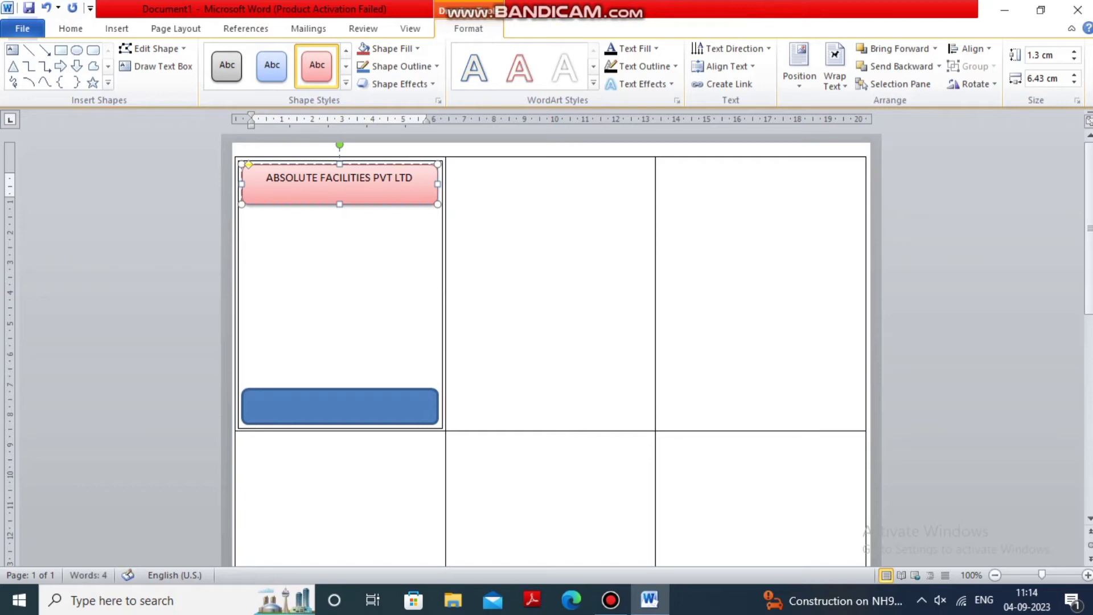
pyautogui.hotkey('ctrl', 'a')
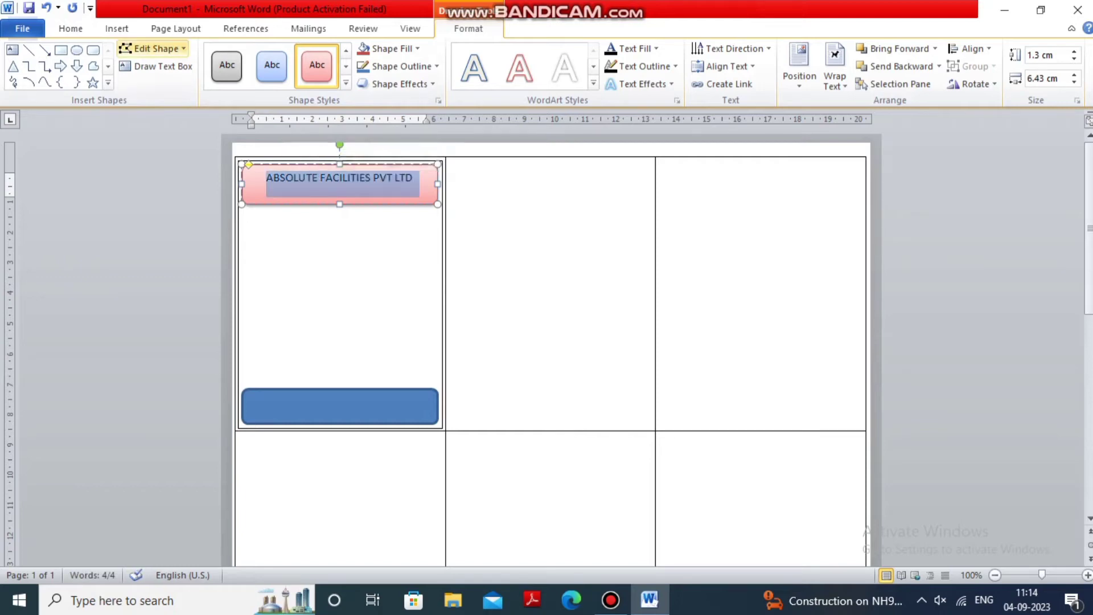
# - Resize the company name to 12 pt and make it bold
pyautogui.click(71, 28)
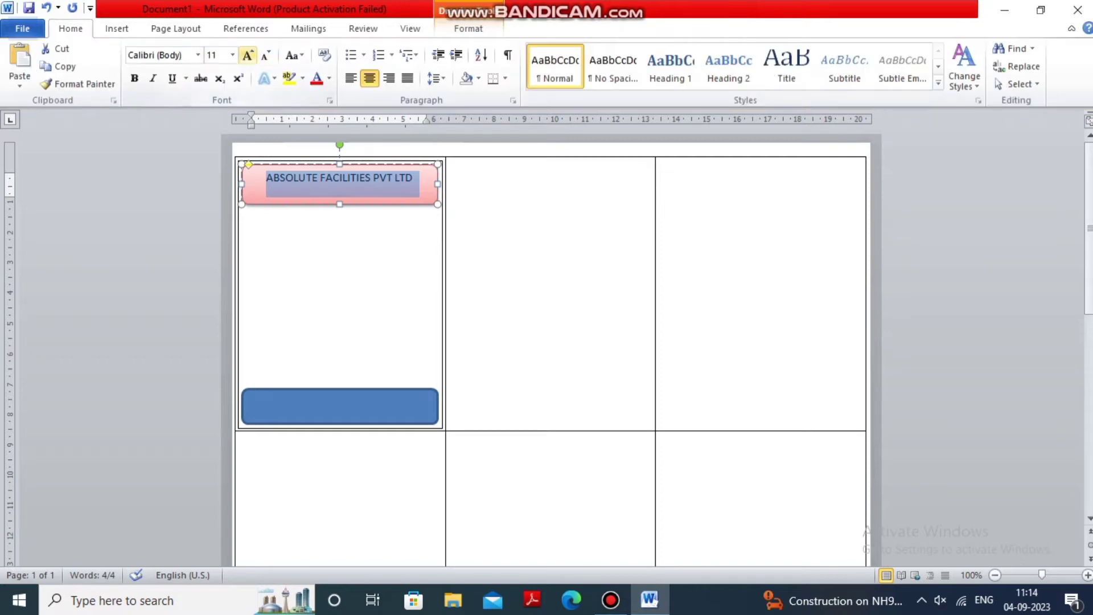
pyautogui.click(248, 55)
pyautogui.click(248, 55)
pyautogui.click(248, 55)
pyautogui.click(266, 55)
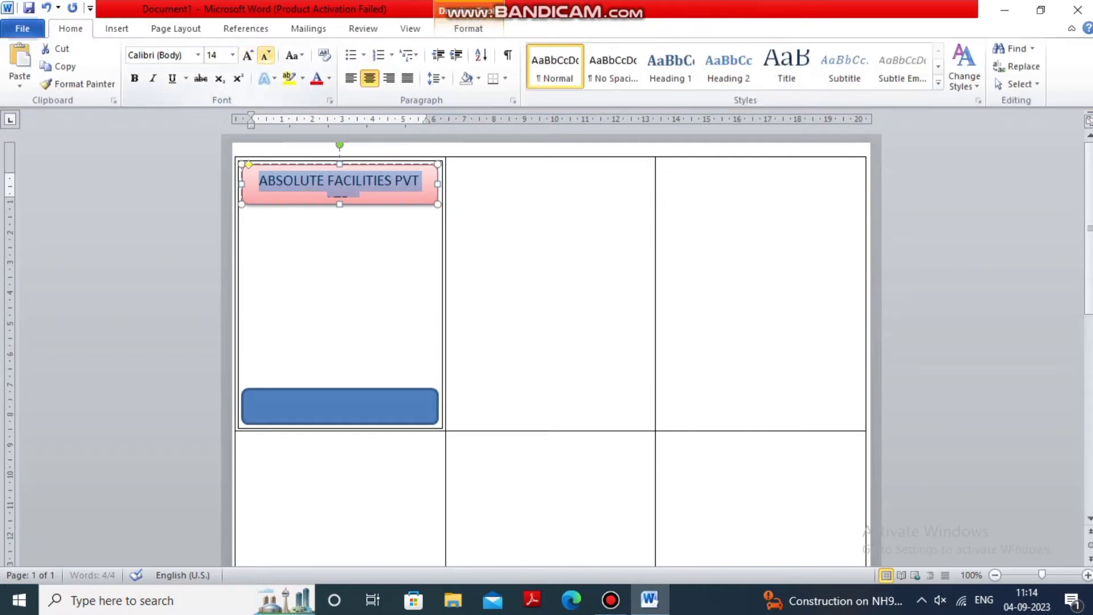
pyautogui.click(265, 55)
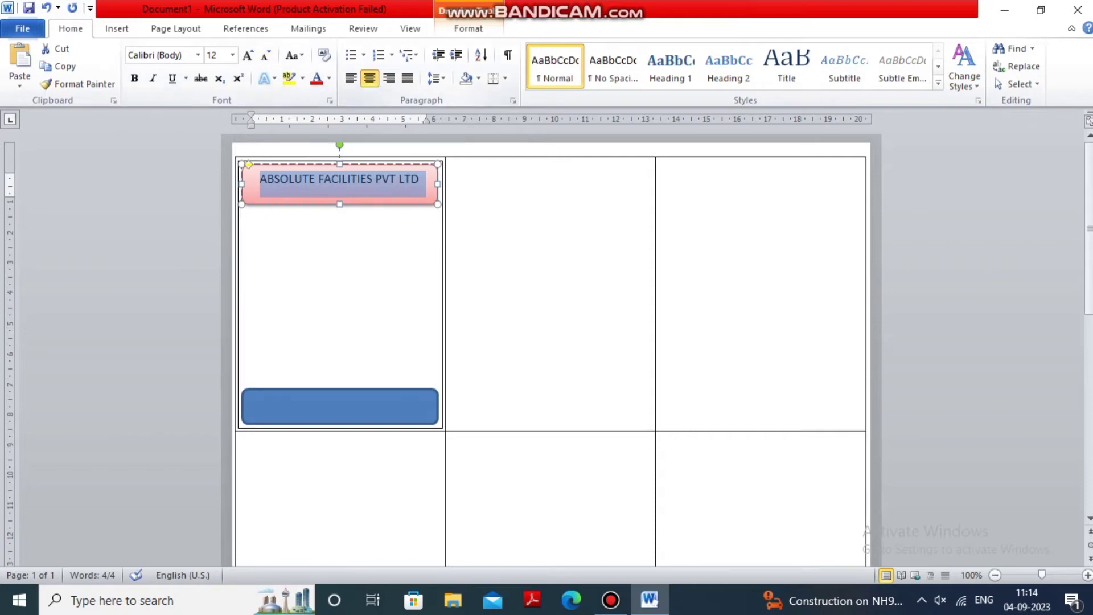
pyautogui.click(468, 28)
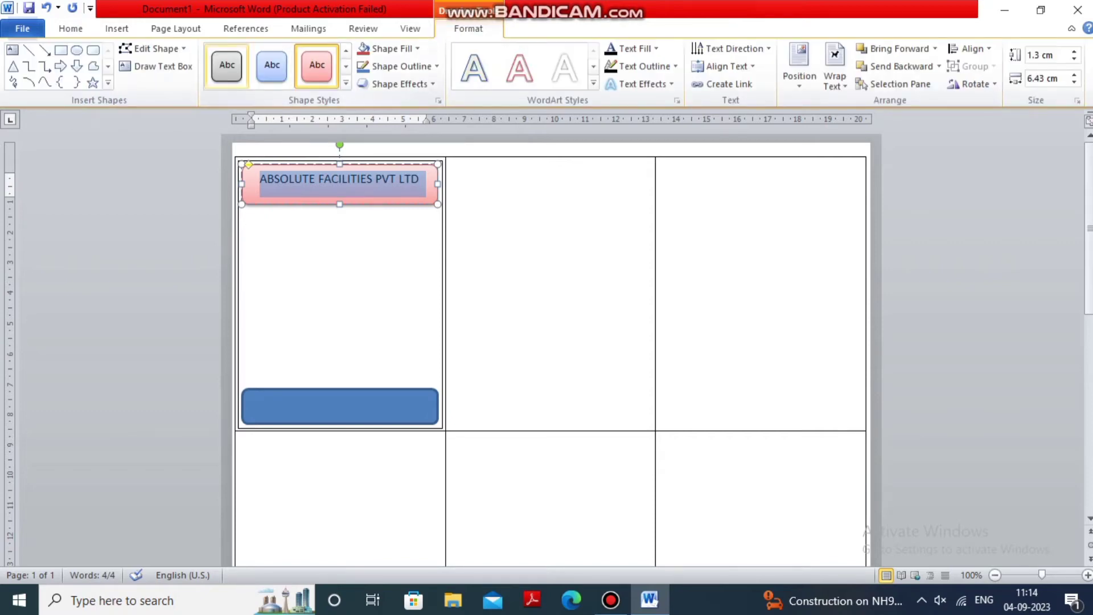
pyautogui.click(71, 28)
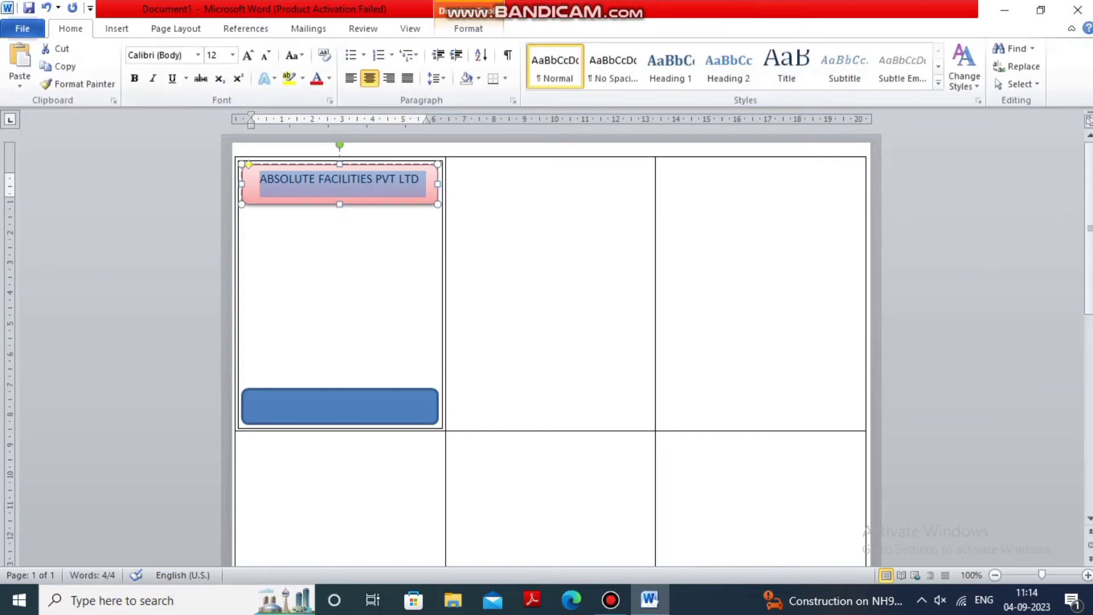
pyautogui.click(134, 78)
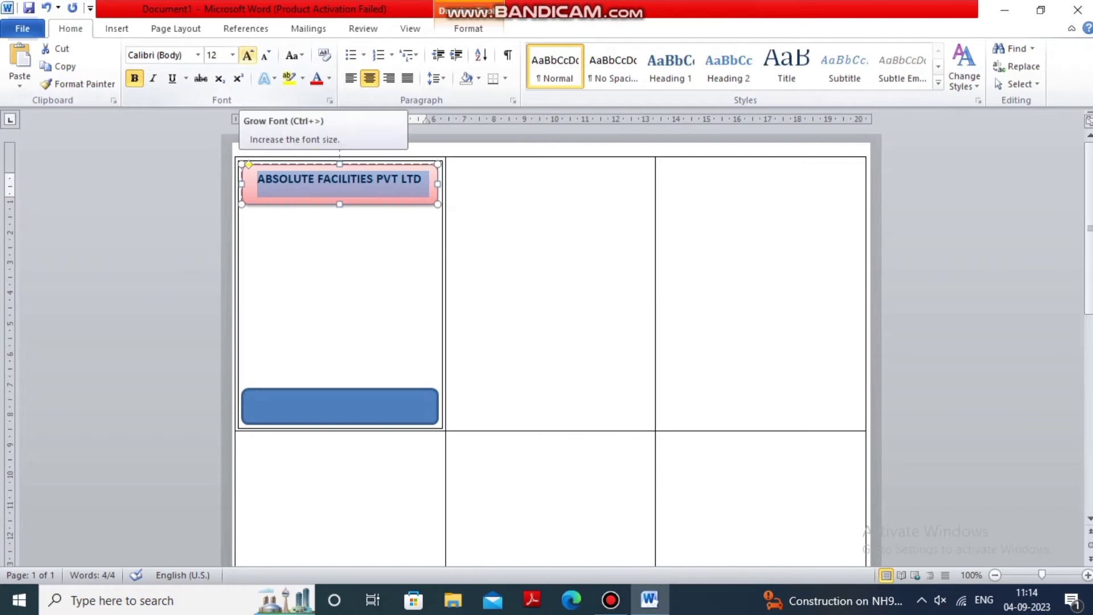
# - Change the company name font to Arial Black at 11 pt
pyautogui.click(198, 55)
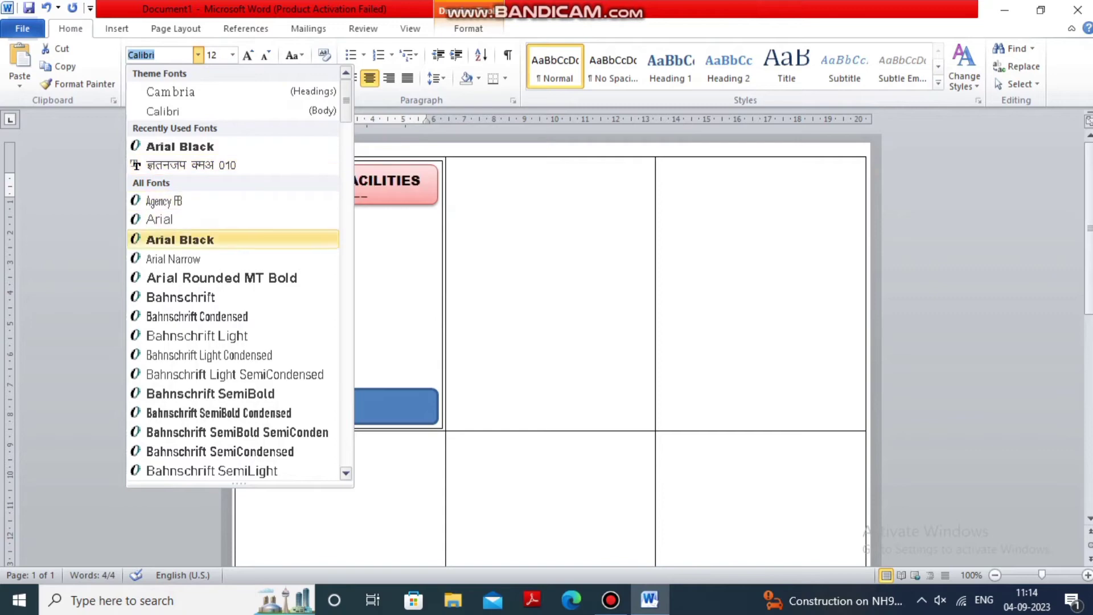
pyautogui.click(180, 240)
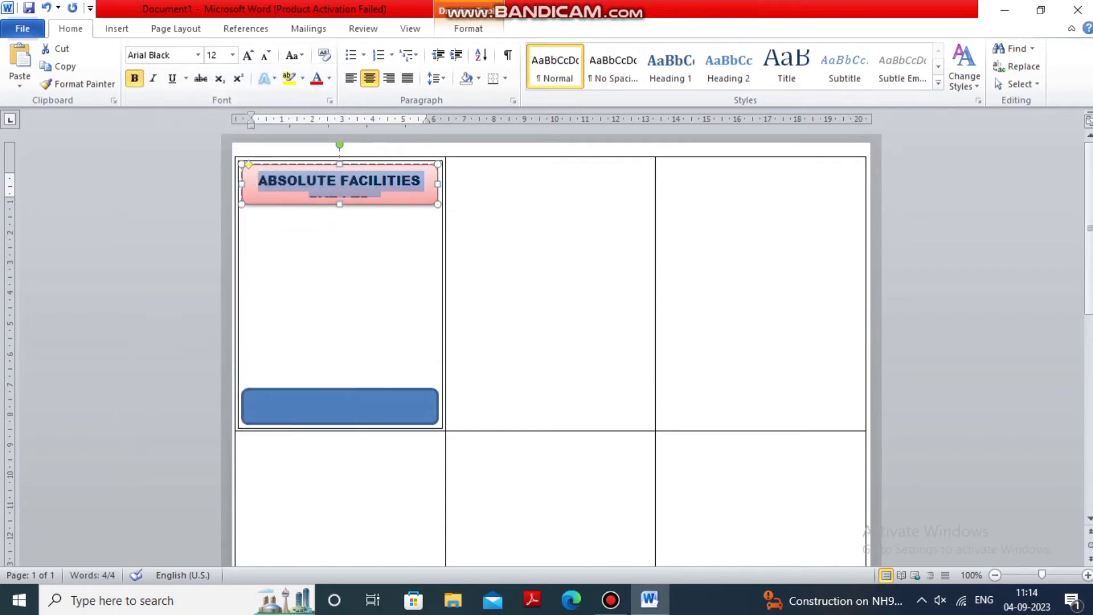
pyautogui.click(265, 55)
pyautogui.click(265, 55)
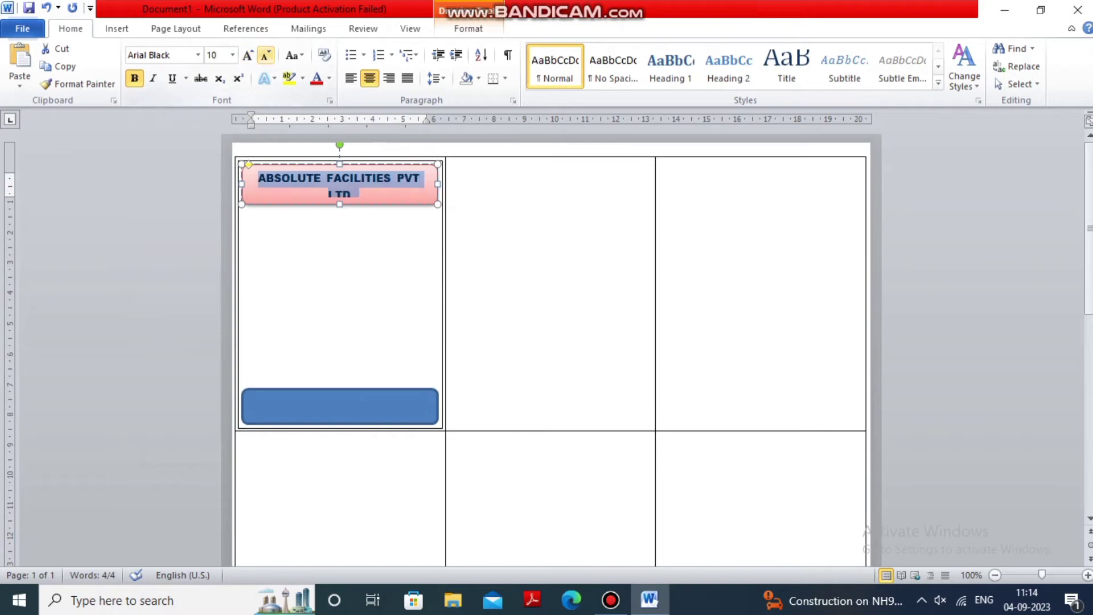
pyautogui.click(266, 56)
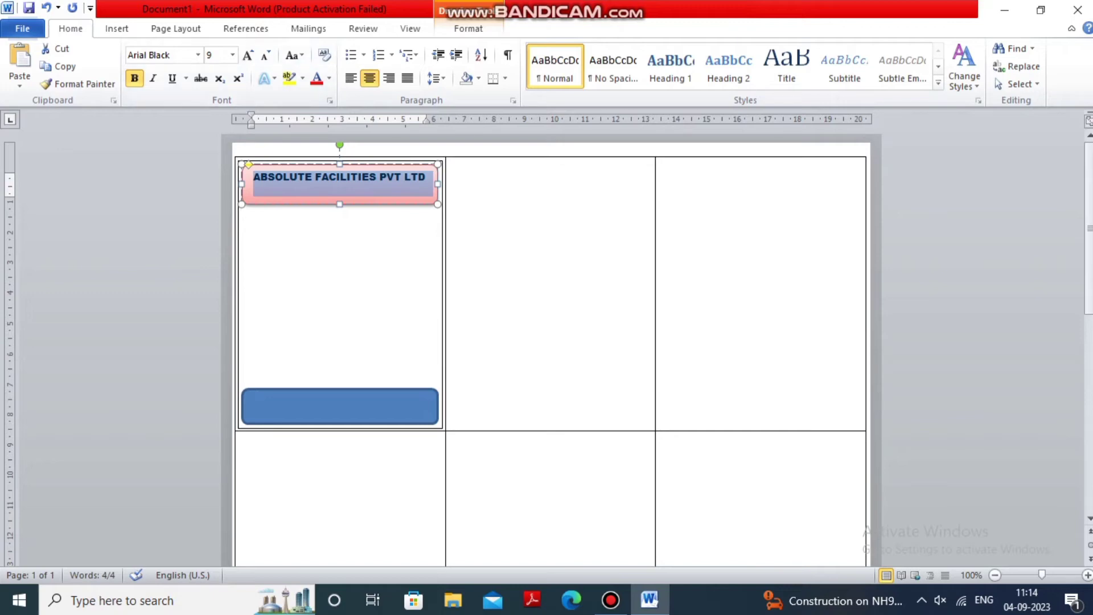
pyautogui.click(248, 55)
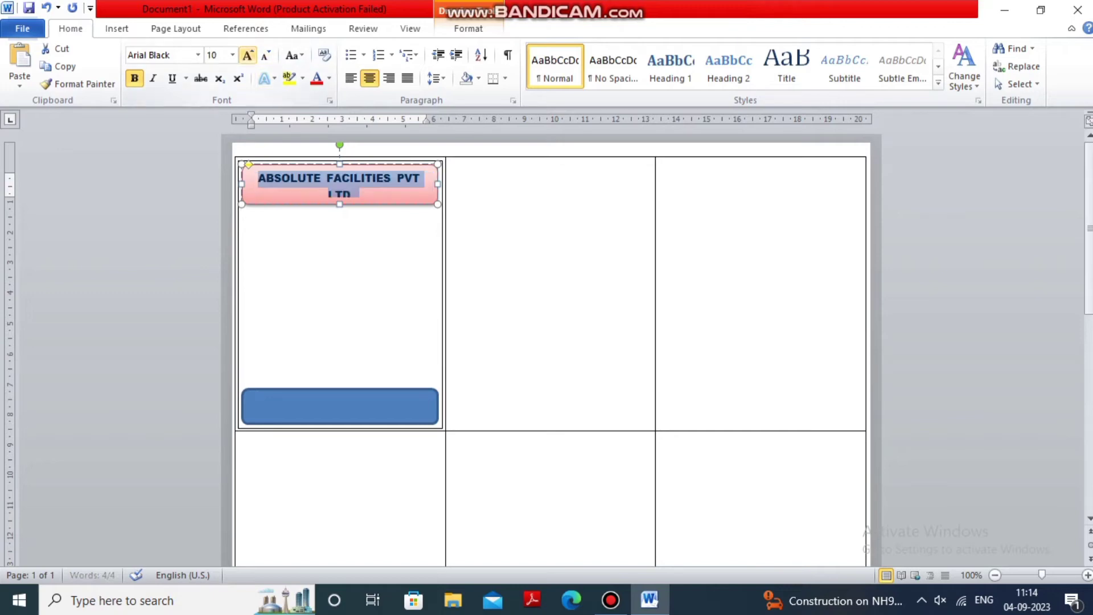
pyautogui.click(247, 55)
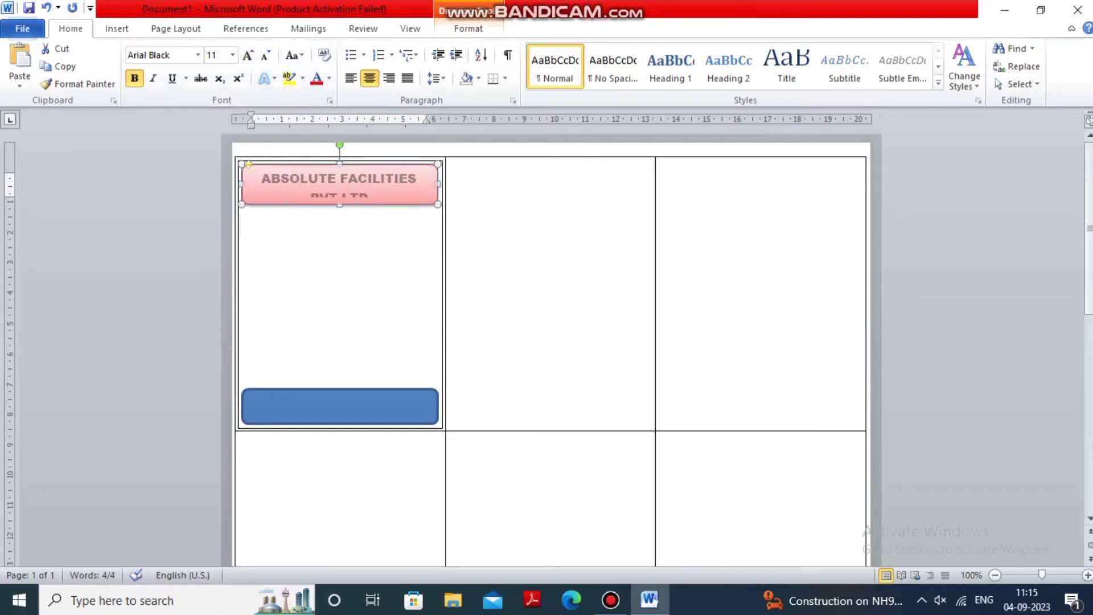
pyautogui.press('Escape')
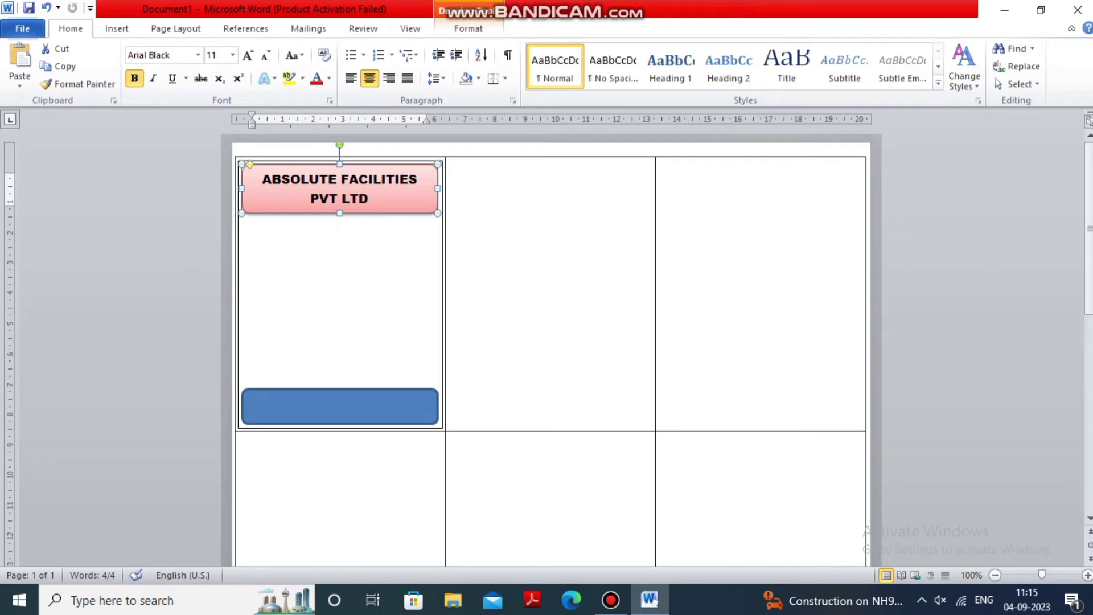
# - Give the company name single 1.0 line spacing, then select the banner shape
pyautogui.moveTo(264, 179); pyautogui.dragTo(419, 200)
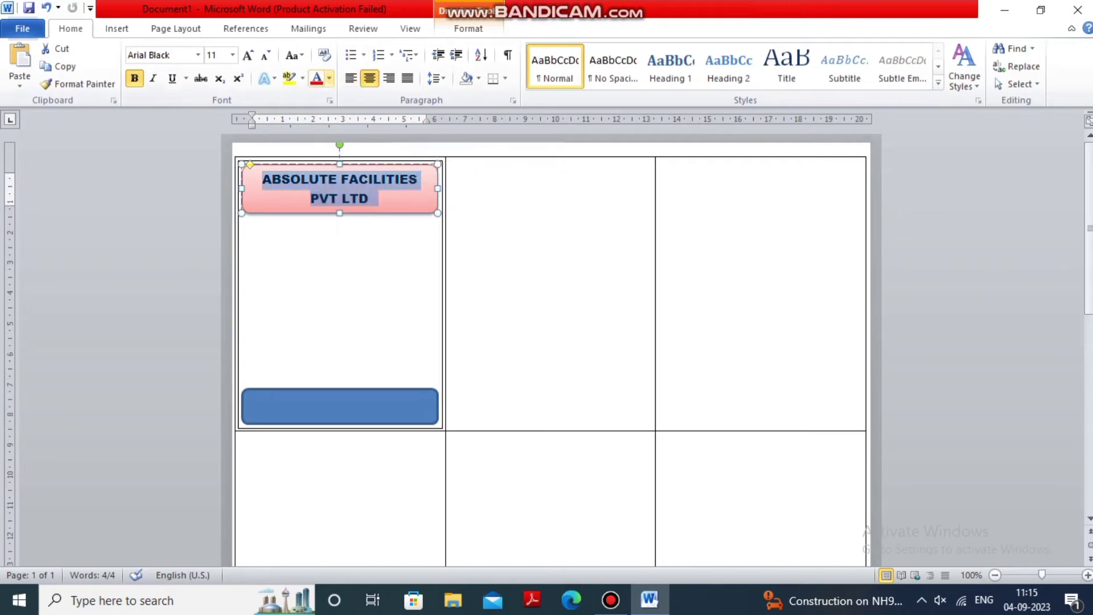
pyautogui.click(437, 78)
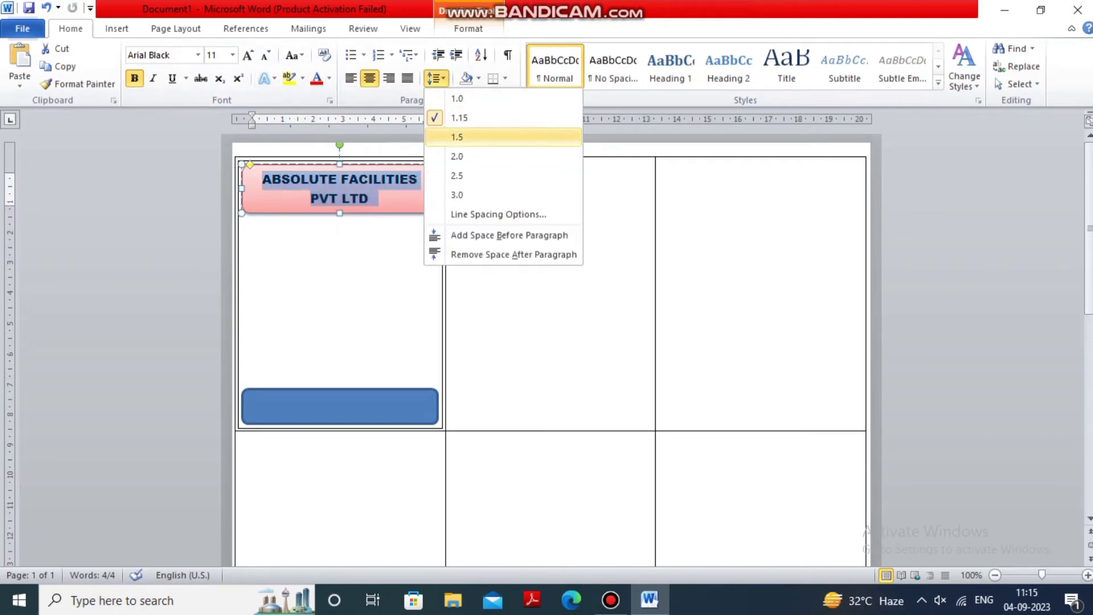
pyautogui.click(457, 99)
pyautogui.click(246, 174)
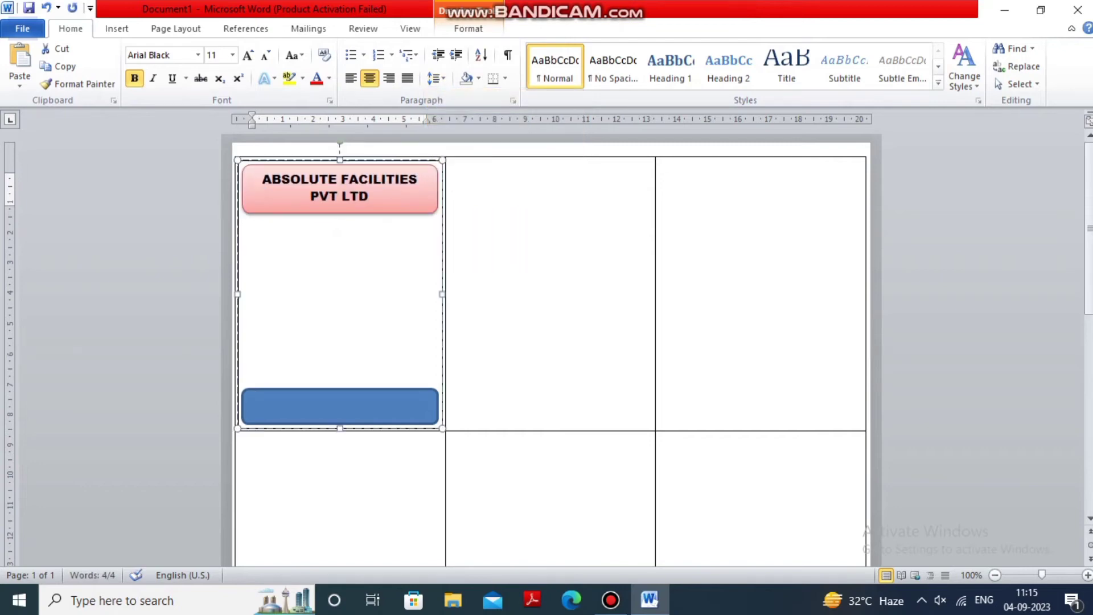
pyautogui.click(243, 173)
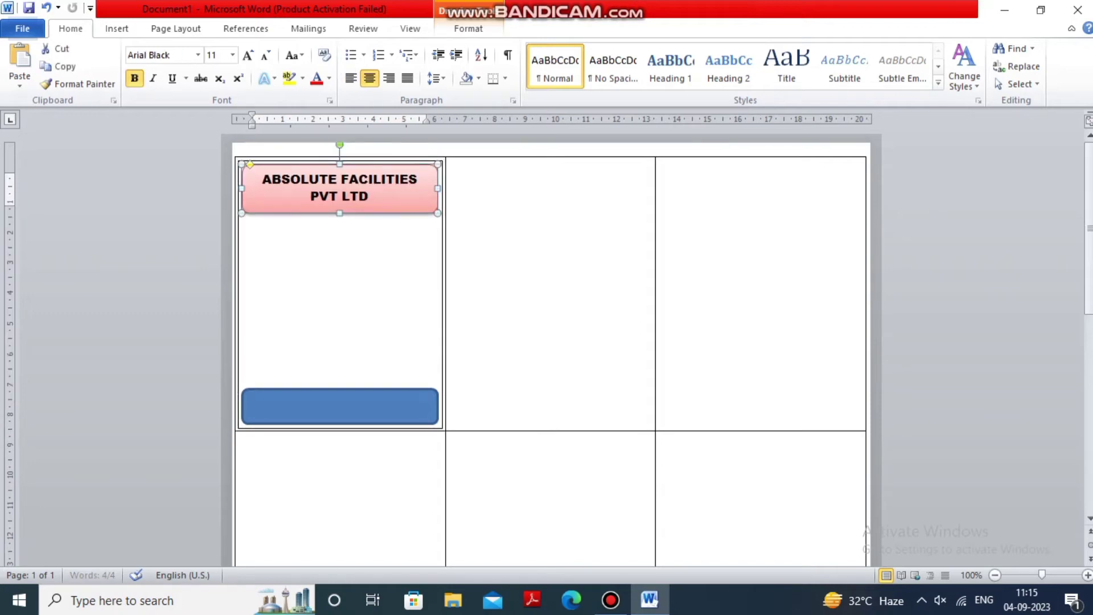
# - Give the blue bottom bar the same pink shape style as the company-name banner
pyautogui.click(340, 296)
pyautogui.click(340, 406)
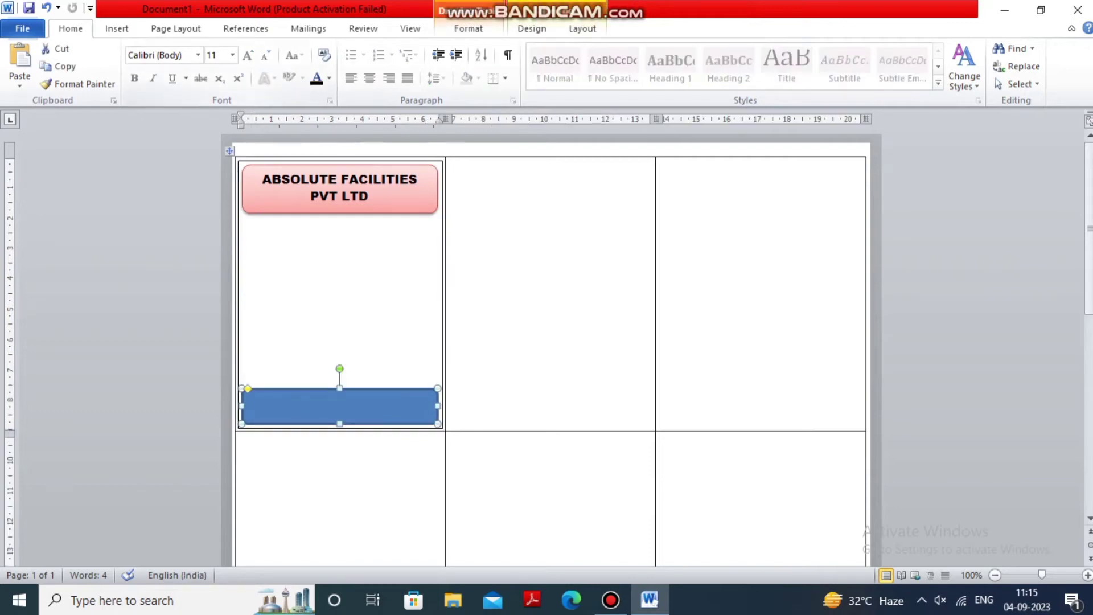
pyautogui.click(532, 28)
pyautogui.click(582, 29)
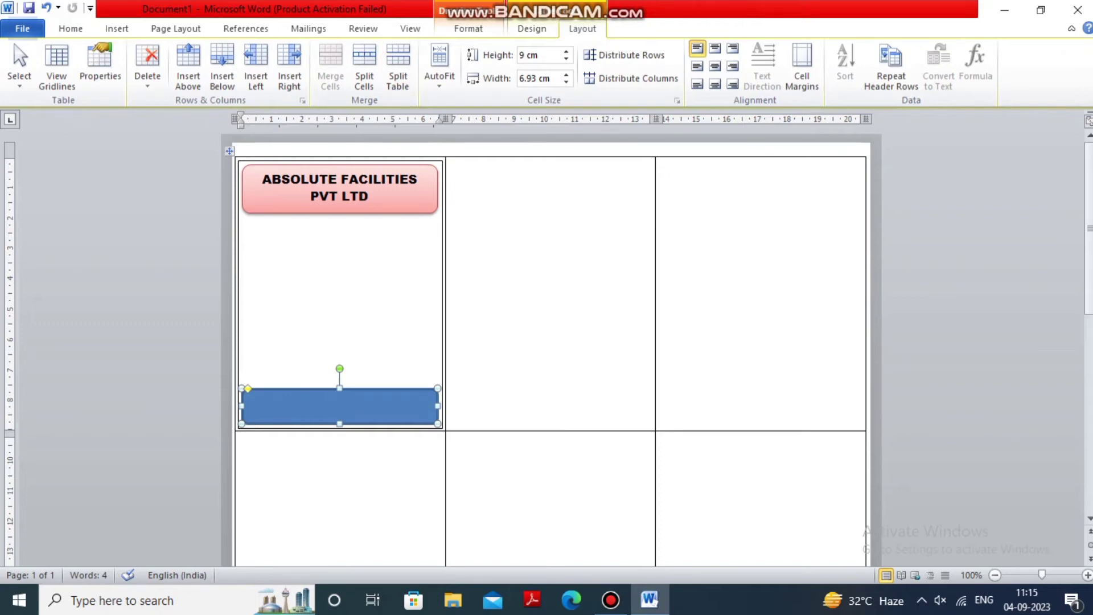
pyautogui.click(532, 29)
pyautogui.click(469, 29)
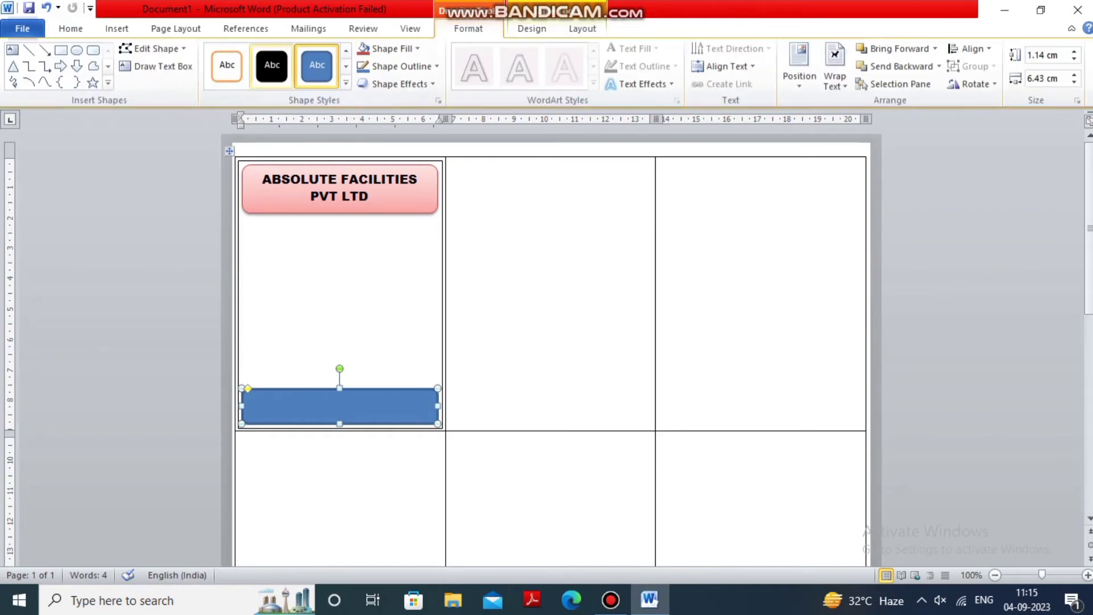
pyautogui.click(346, 84)
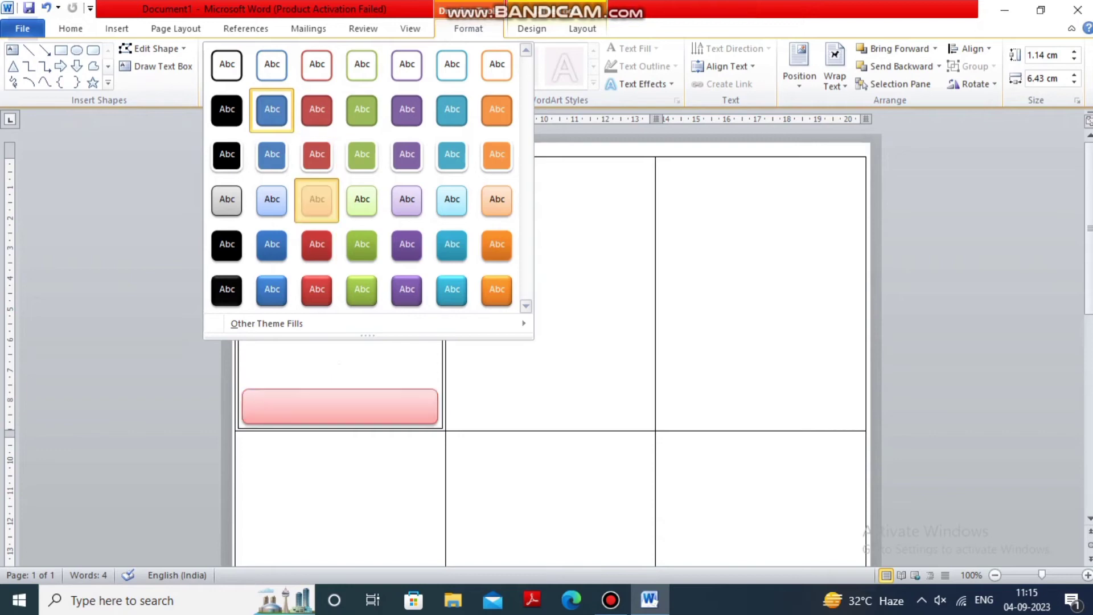
pyautogui.click(315, 203)
# - Open the pink bottom bar for text entry with Add Text
pyautogui.click(340, 406)
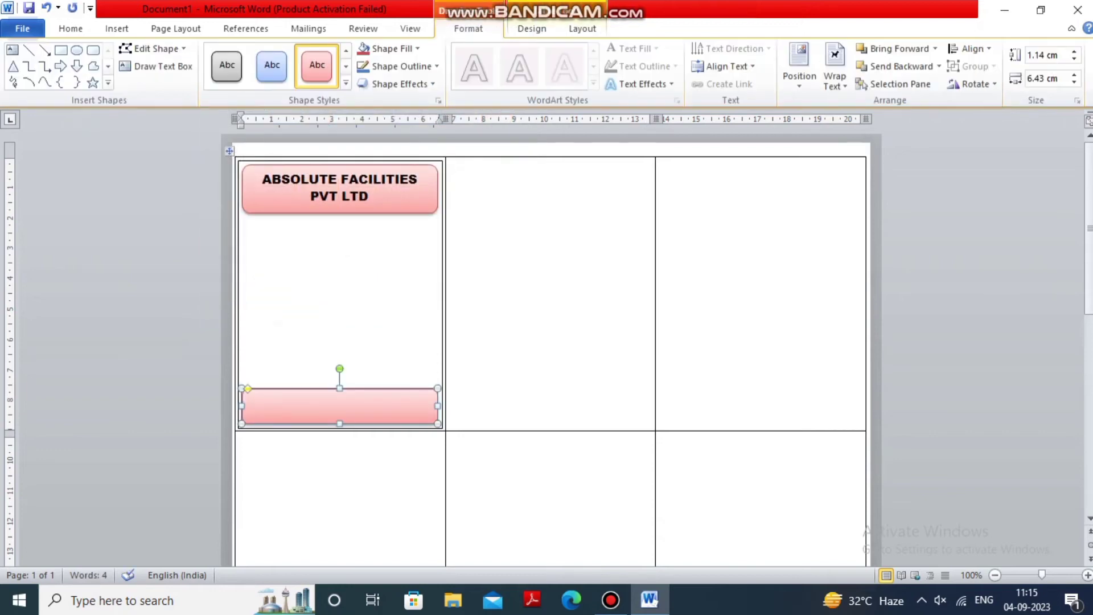
pyautogui.rightClick(339, 406)
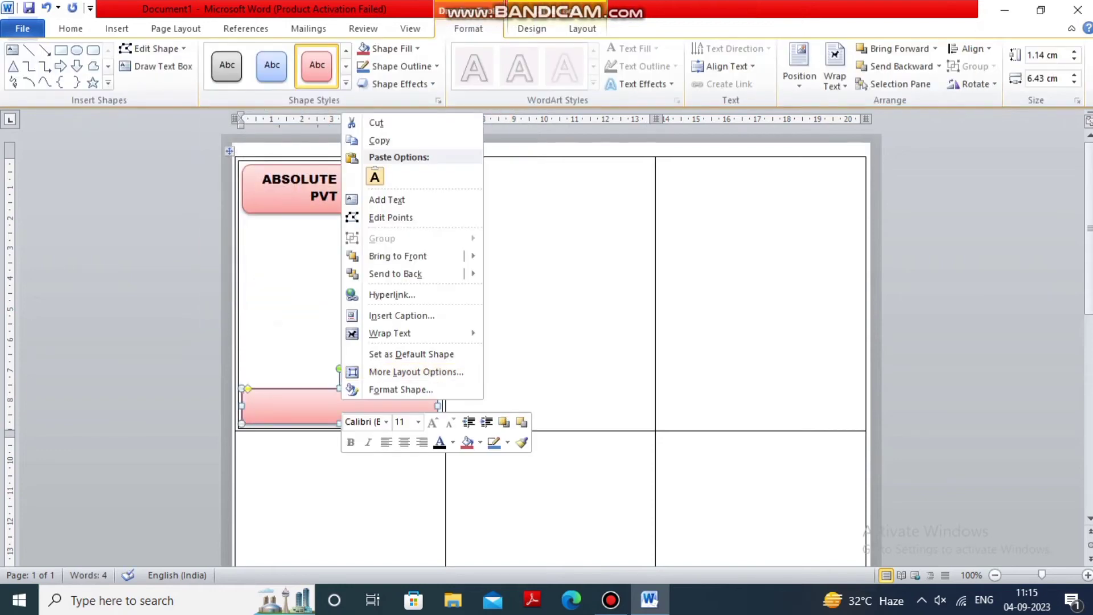
pyautogui.click(376, 200)
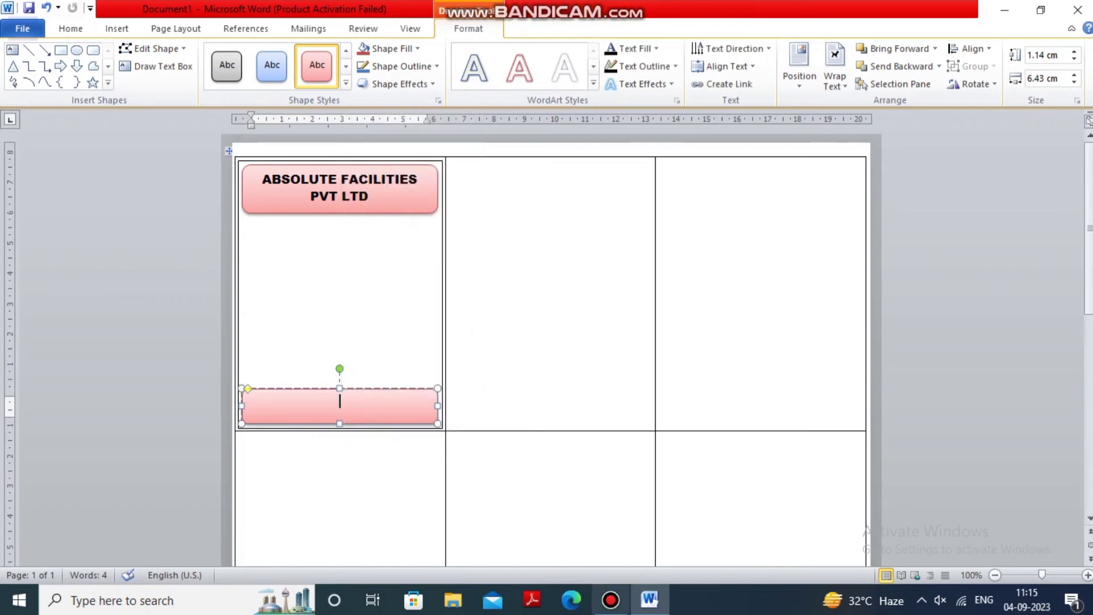
pyautogui.click(611, 600)
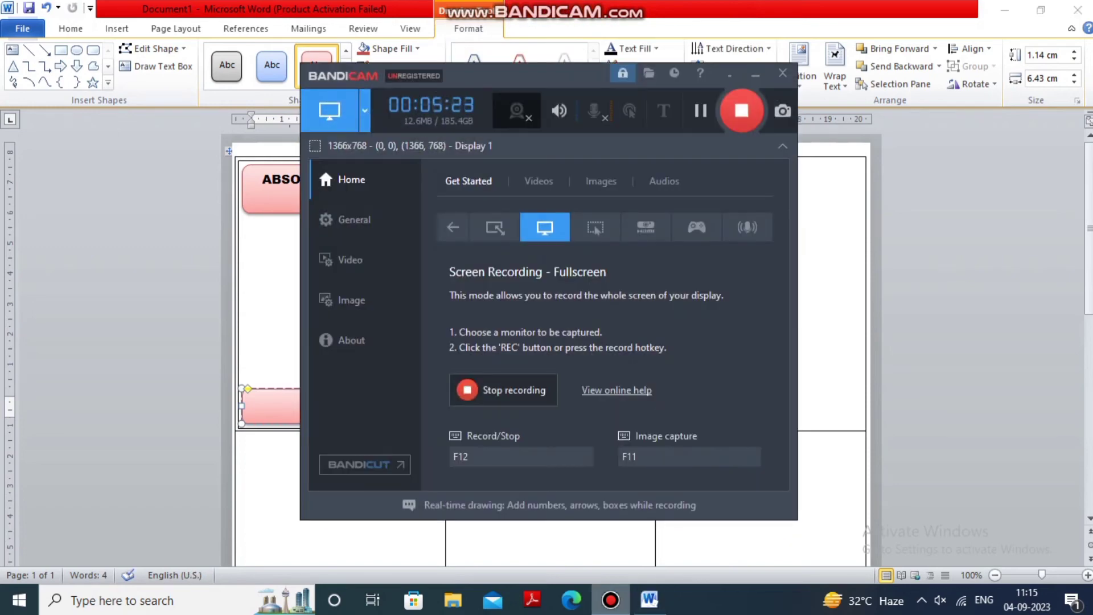
pyautogui.click(756, 75)
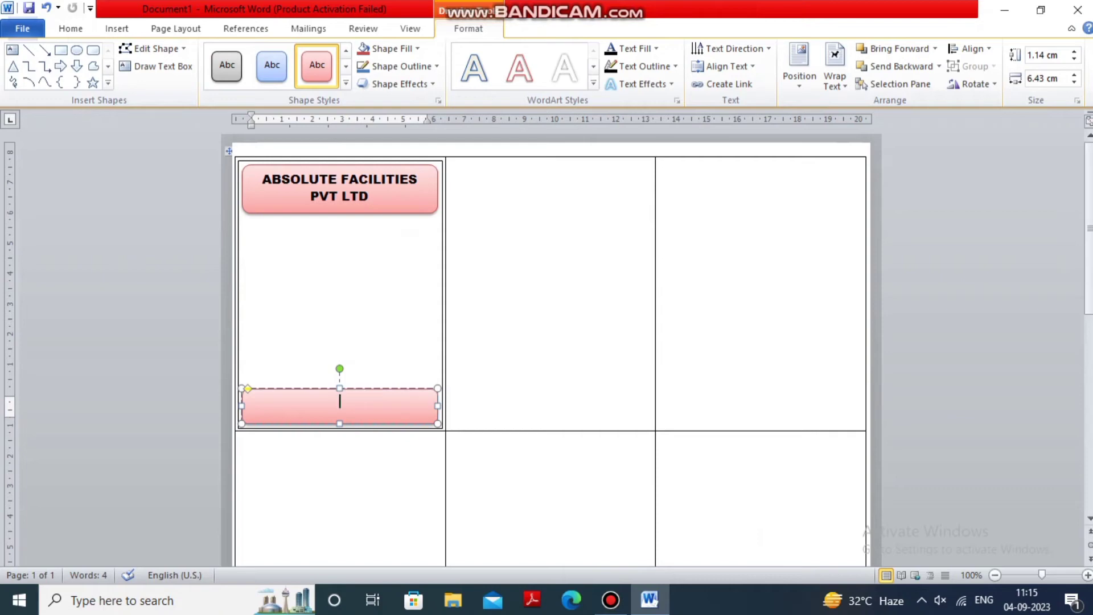
pyautogui.write('A')
pyautogui.write('dd')
pyautogui.write('-')
pyautogui.write(' Pl')
pyautogui.write('ot no')
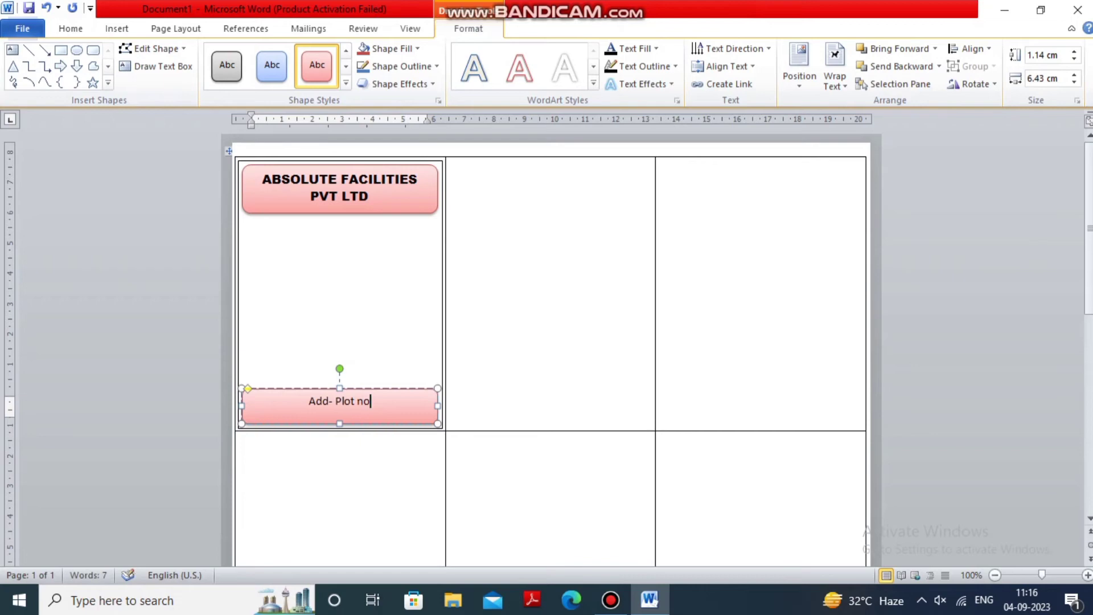
pyautogui.write('. 6')
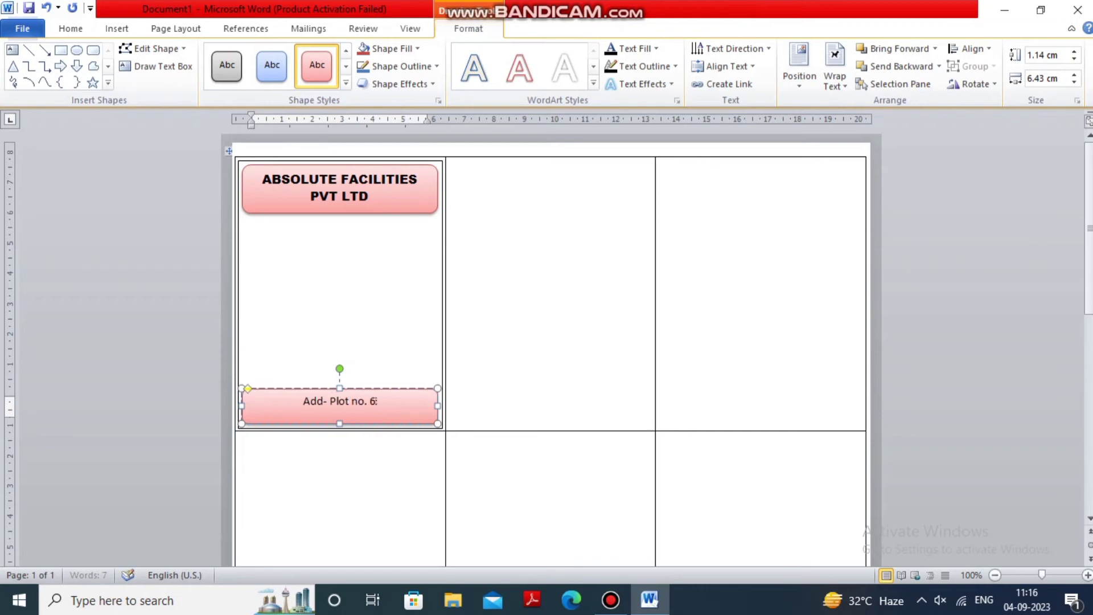
pyautogui.write('5')
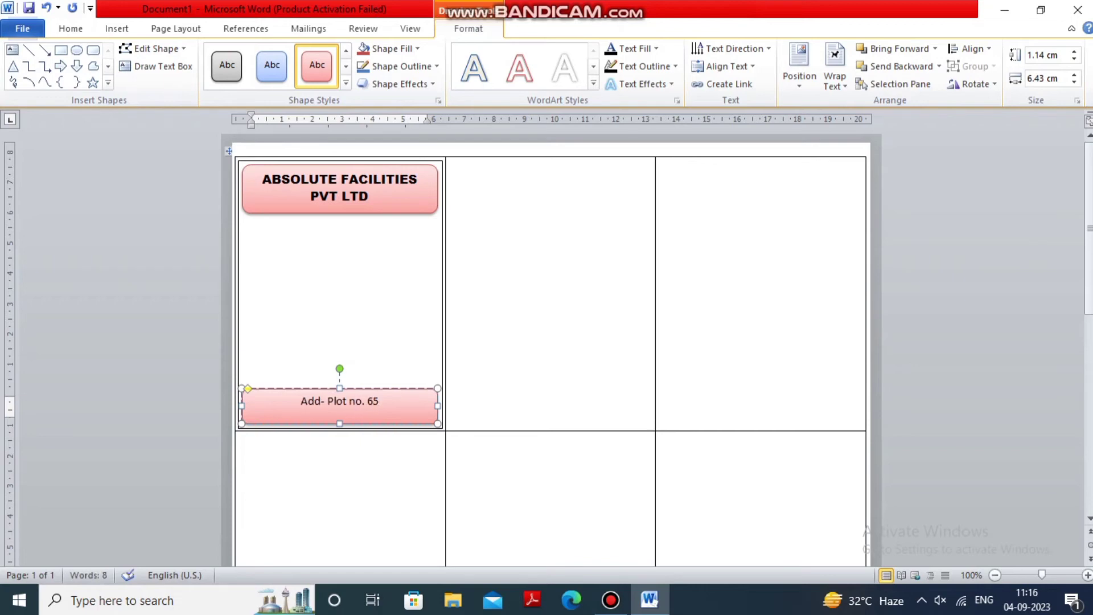
pyautogui.write(', ')
pyautogui.write('208')
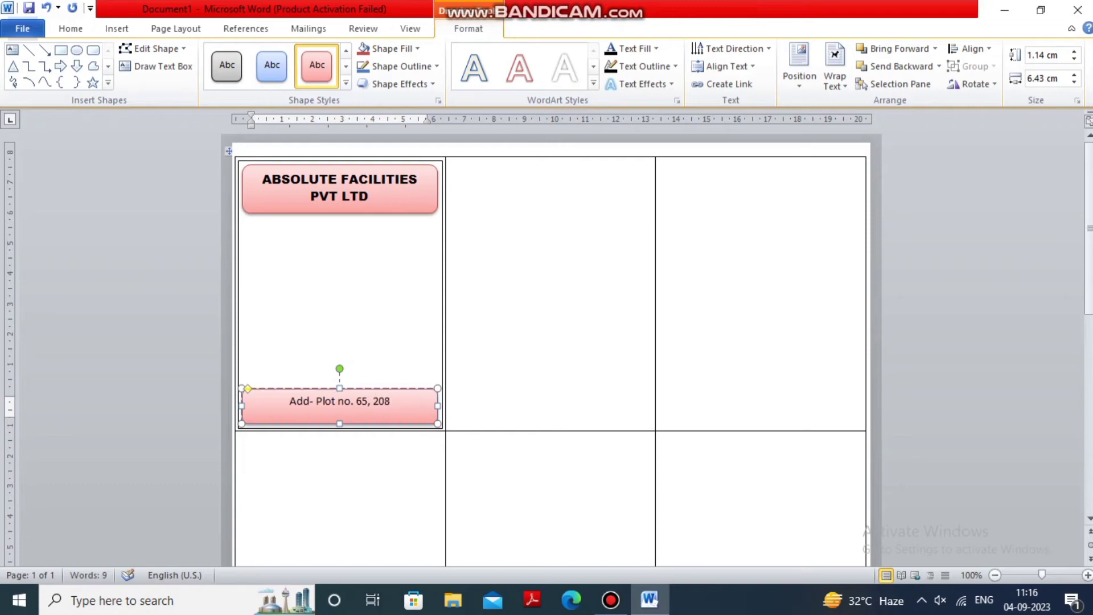
pyautogui.write(', ')
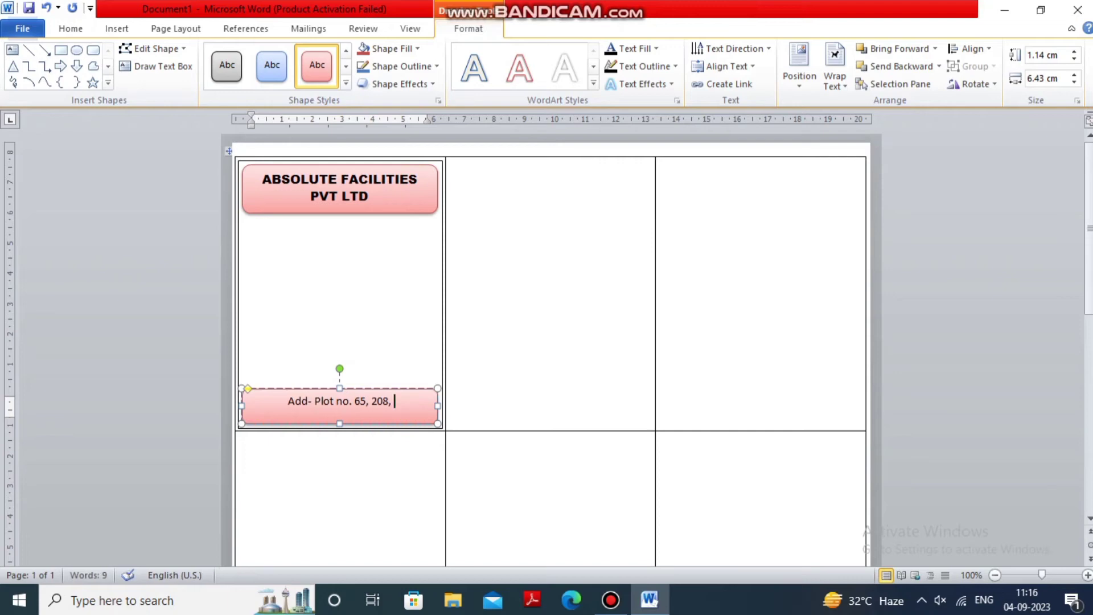
pyautogui.write('2nd')
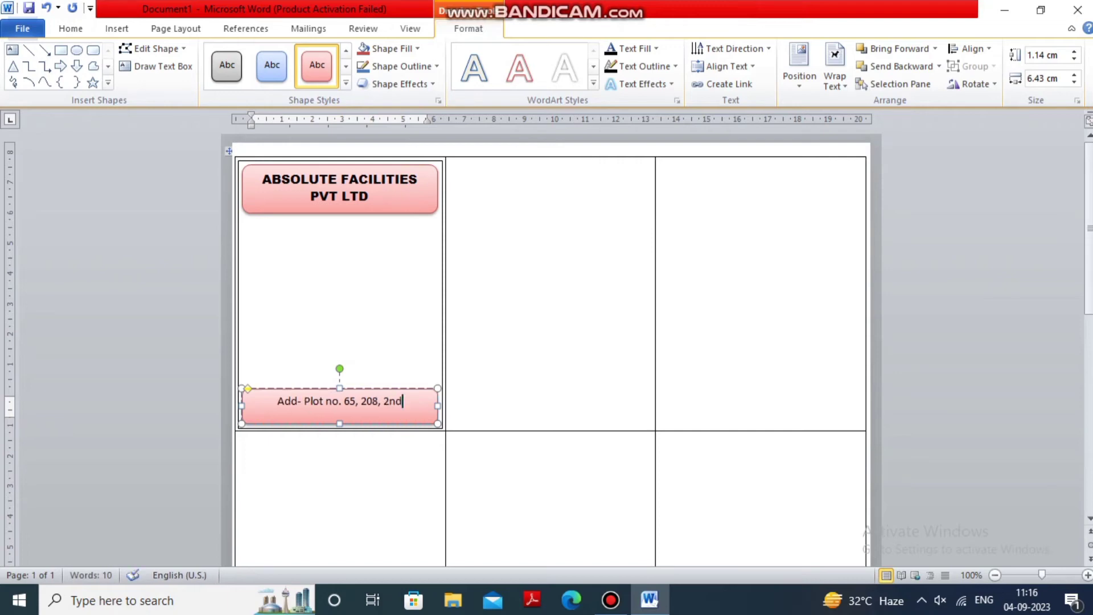
pyautogui.write(' f')
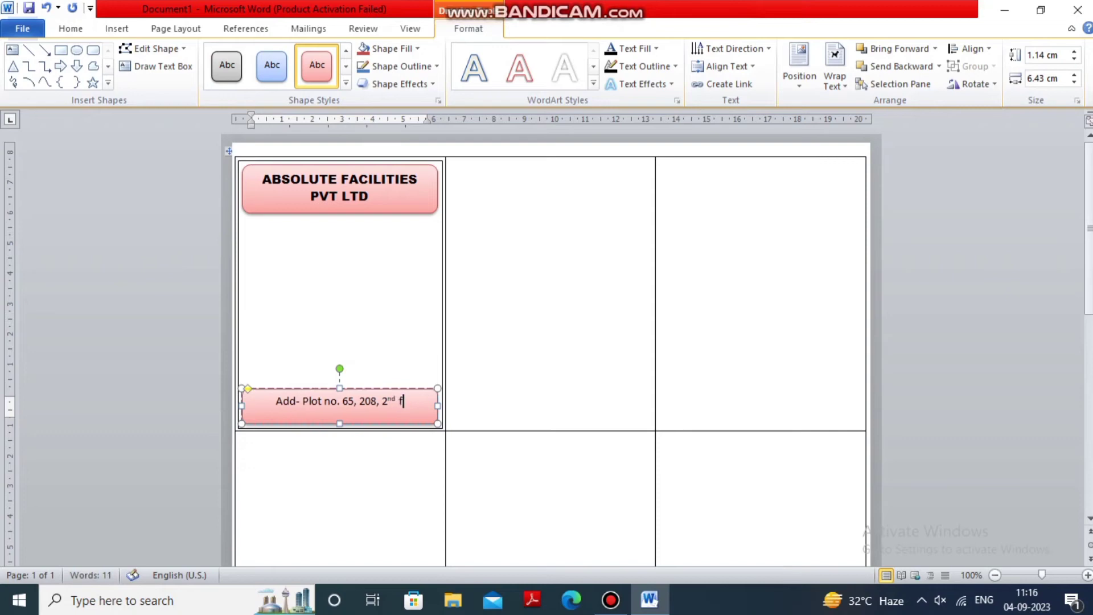
pyautogui.press('BackSpace')
pyautogui.write('F')
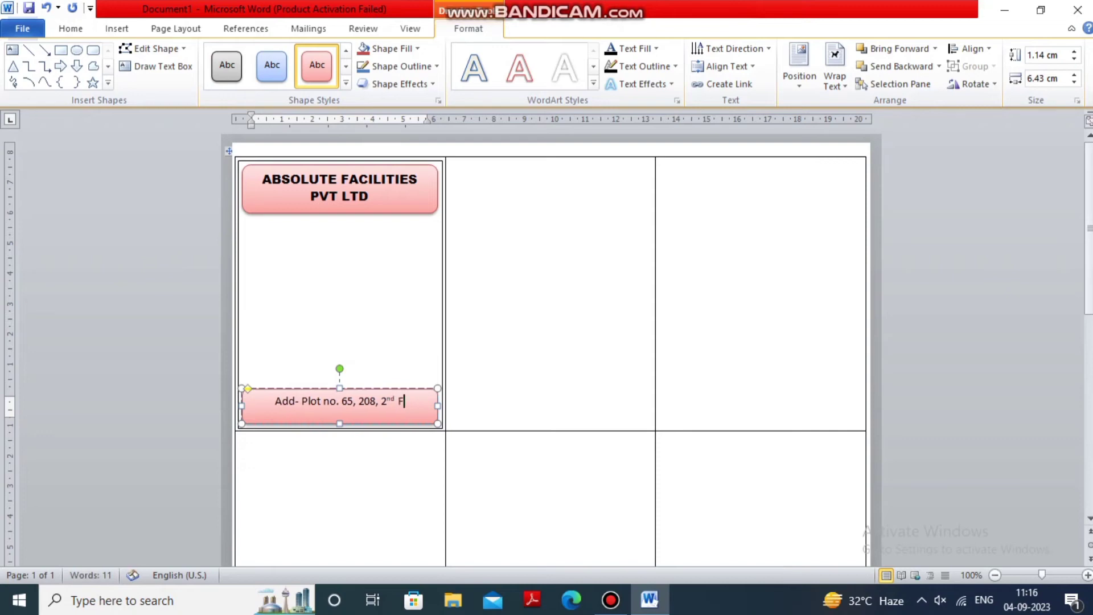
pyautogui.write('o')
pyautogui.write('l')
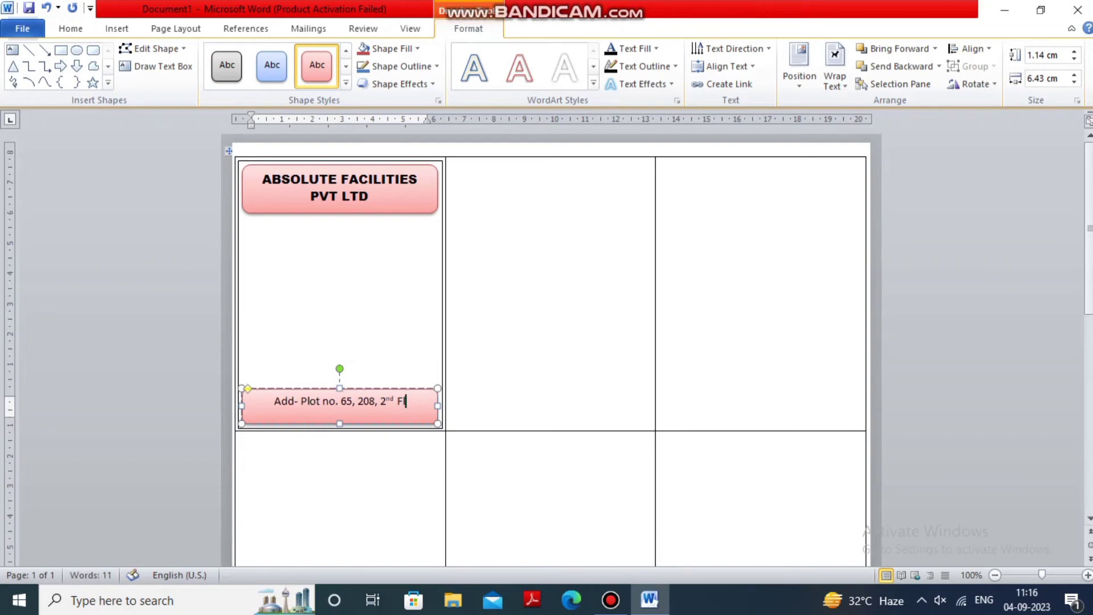
pyautogui.write('or,')
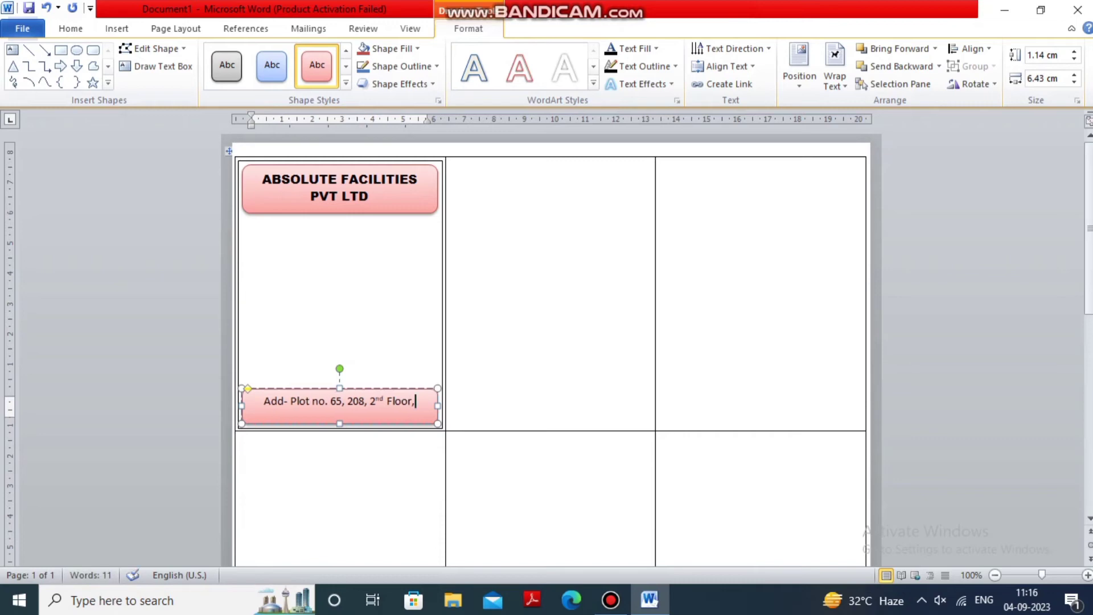
pyautogui.write(' H')
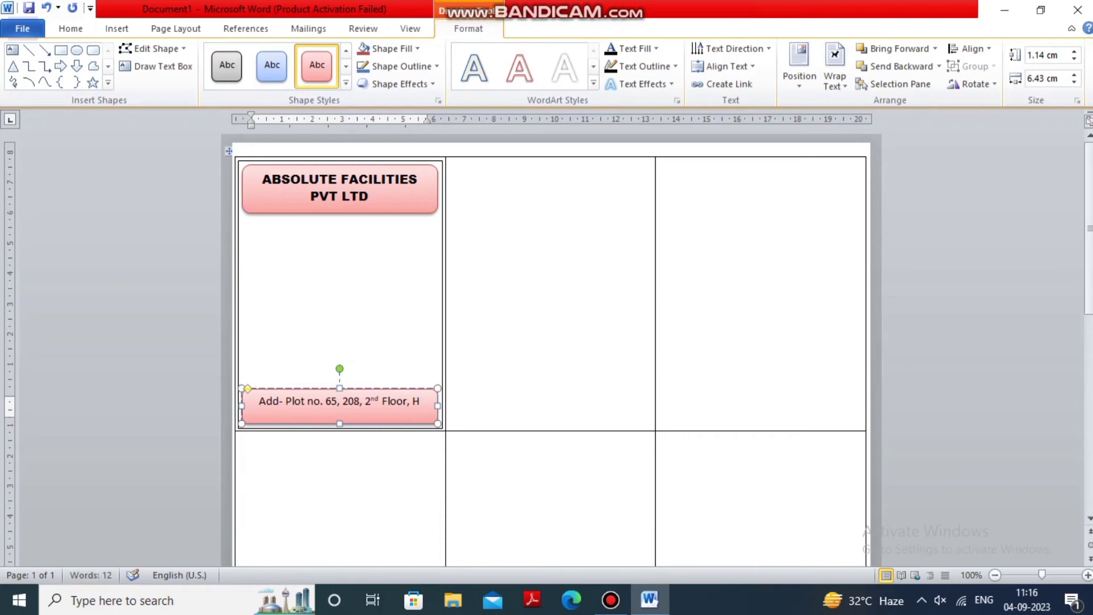
pyautogui.write('m')
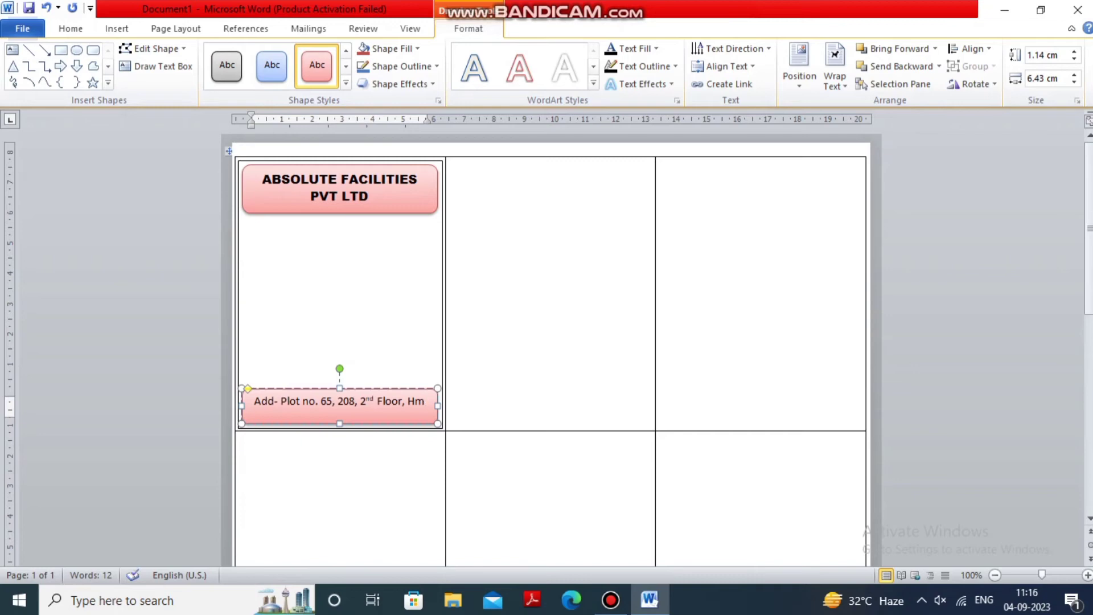
pyautogui.press('BackSpace')
pyautogui.write('im')
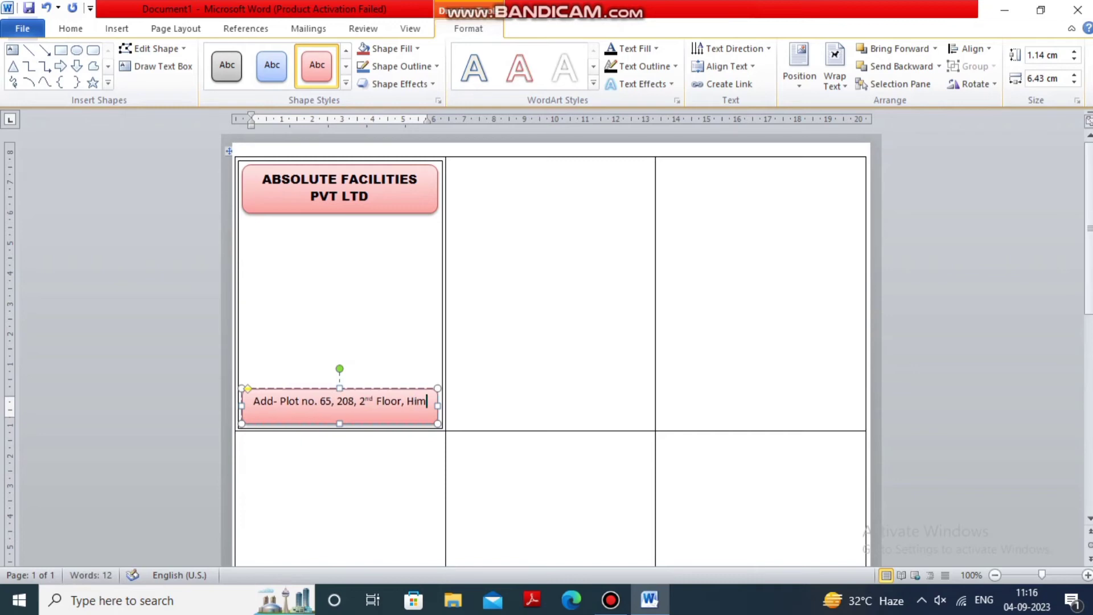
pyautogui.write('a')
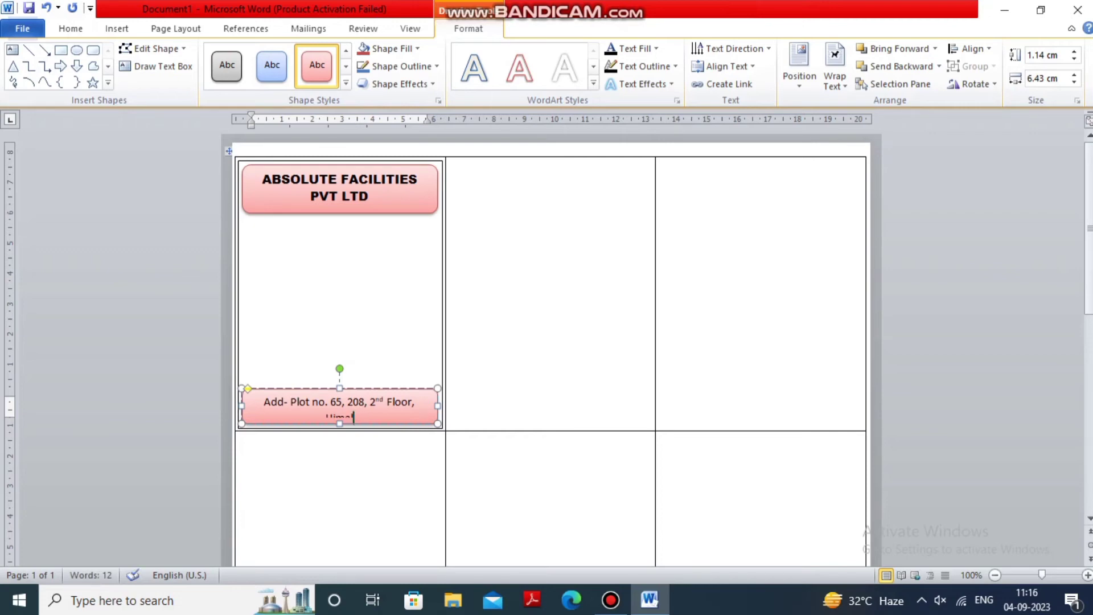
pyautogui.write('a')
pyautogui.write('y')
pyautogui.write(' n')
pyautogui.write('al')
pyautogui.write('ace,')
pyautogui.write(' N')
# - Enlarge the address bar and finish the text with 'Laxmi Nagar, Delhi-' after removing the stray N
pyautogui.moveTo(339, 389); pyautogui.dragTo(339, 379)
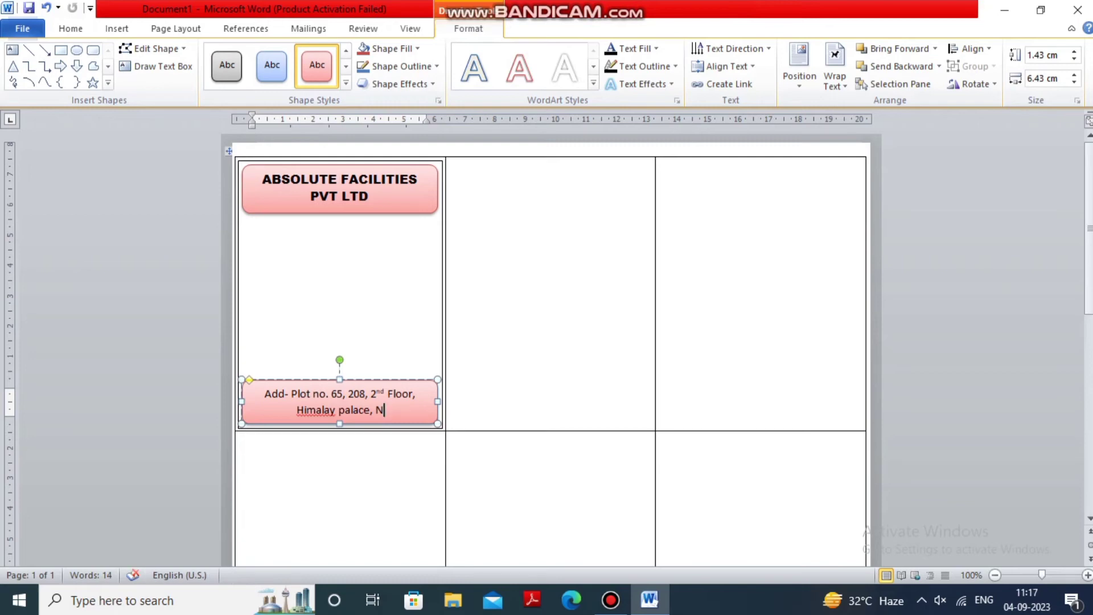
pyautogui.press('BackSpace')
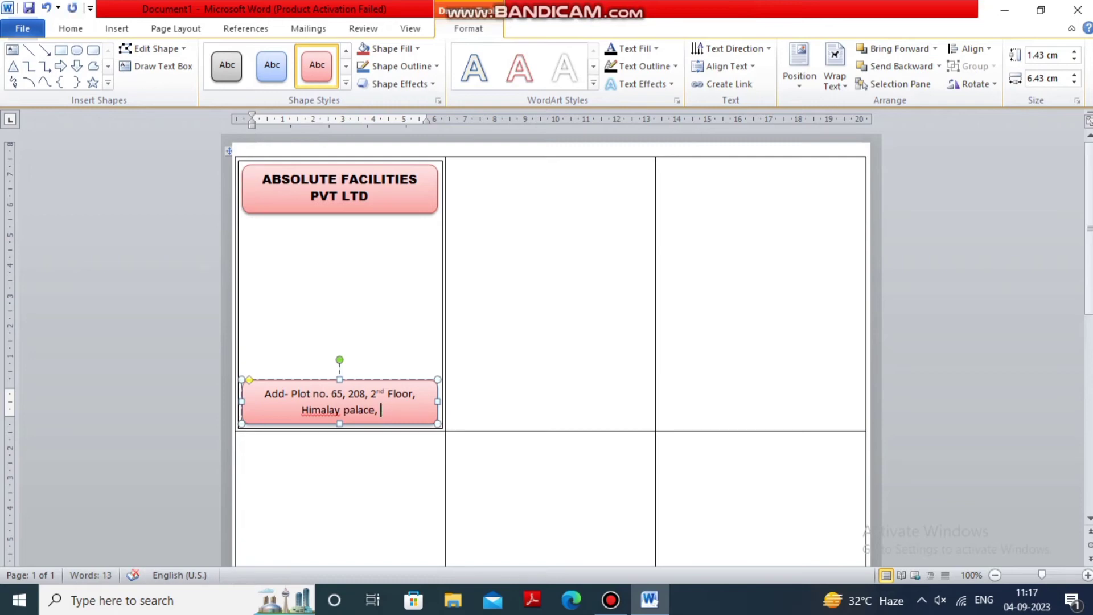
pyautogui.write('La')
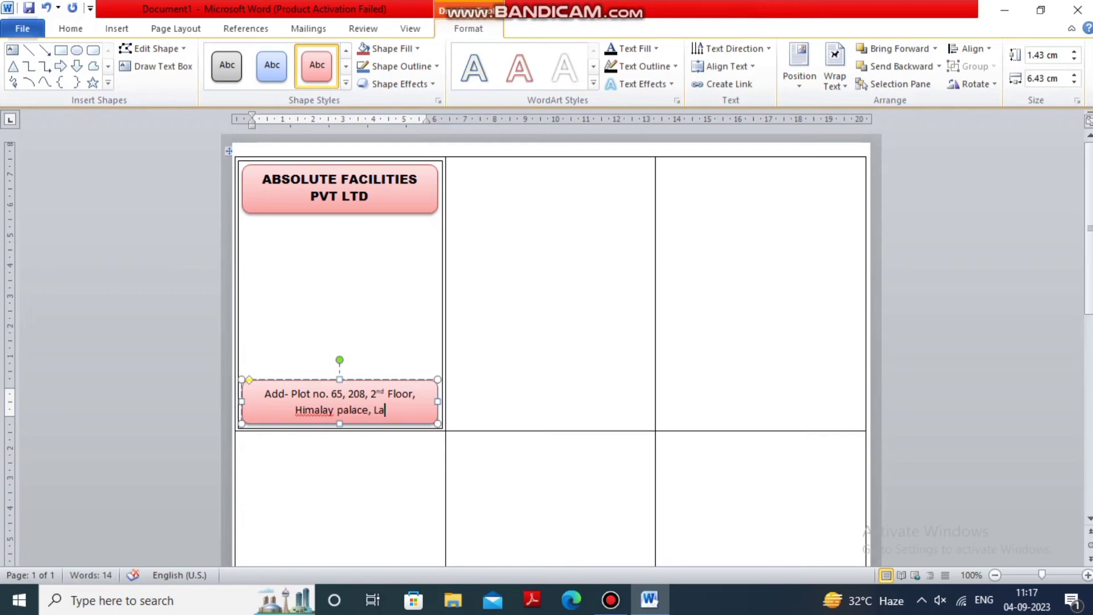
pyautogui.write('xmi ')
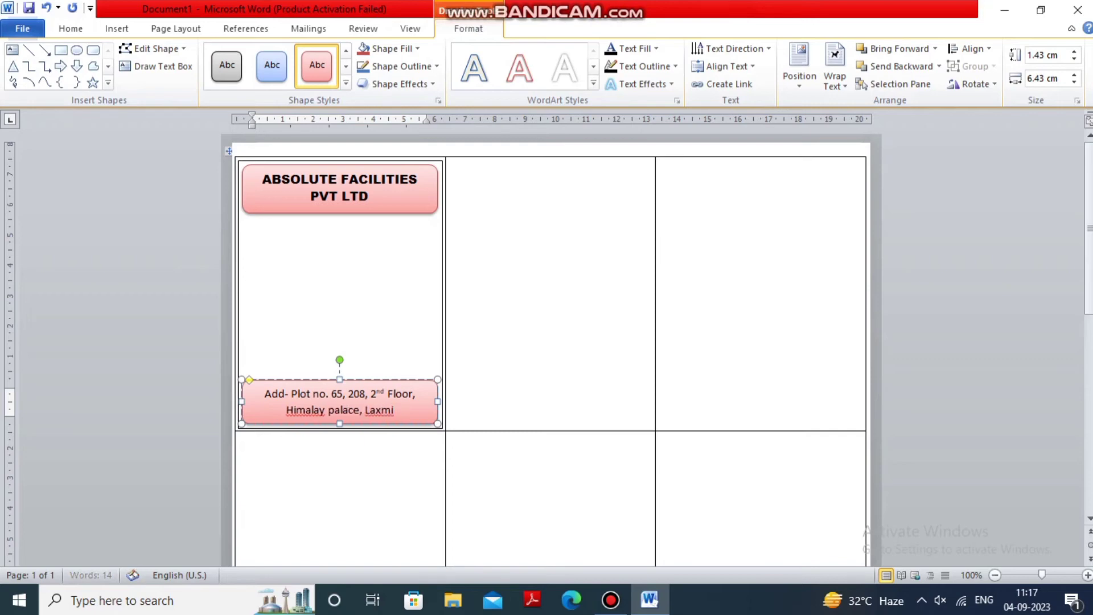
pyautogui.write('Naga')
pyautogui.write('r')
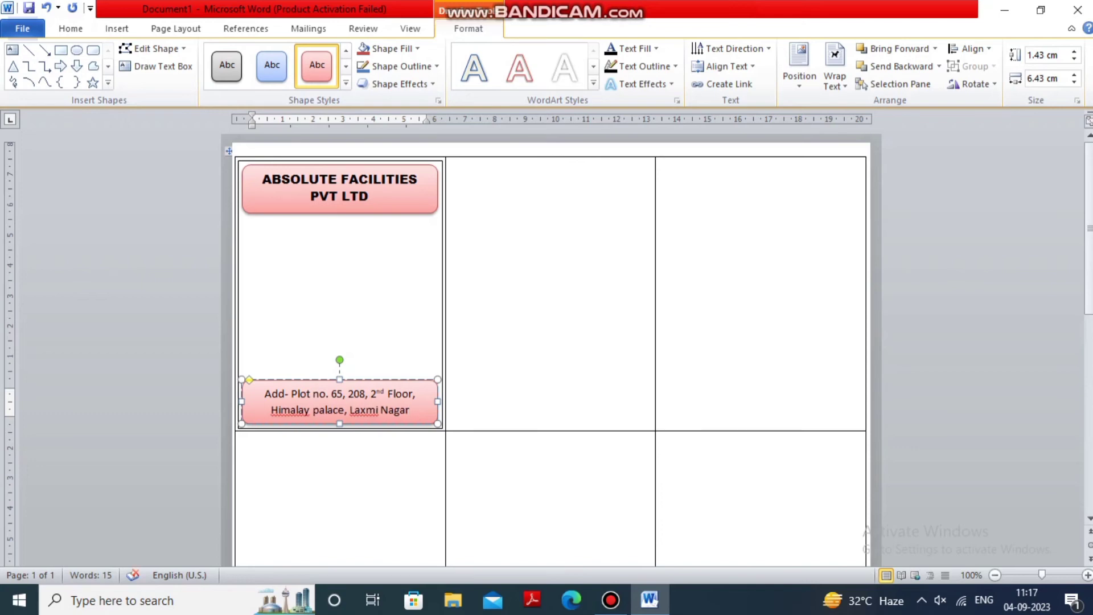
pyautogui.write(', ')
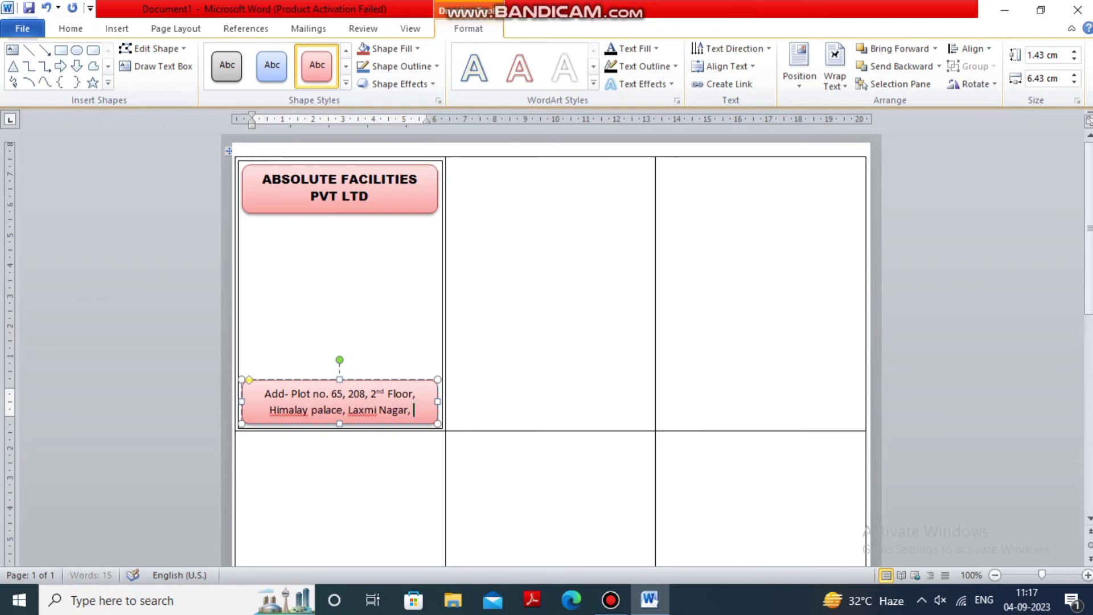
pyautogui.write('D')
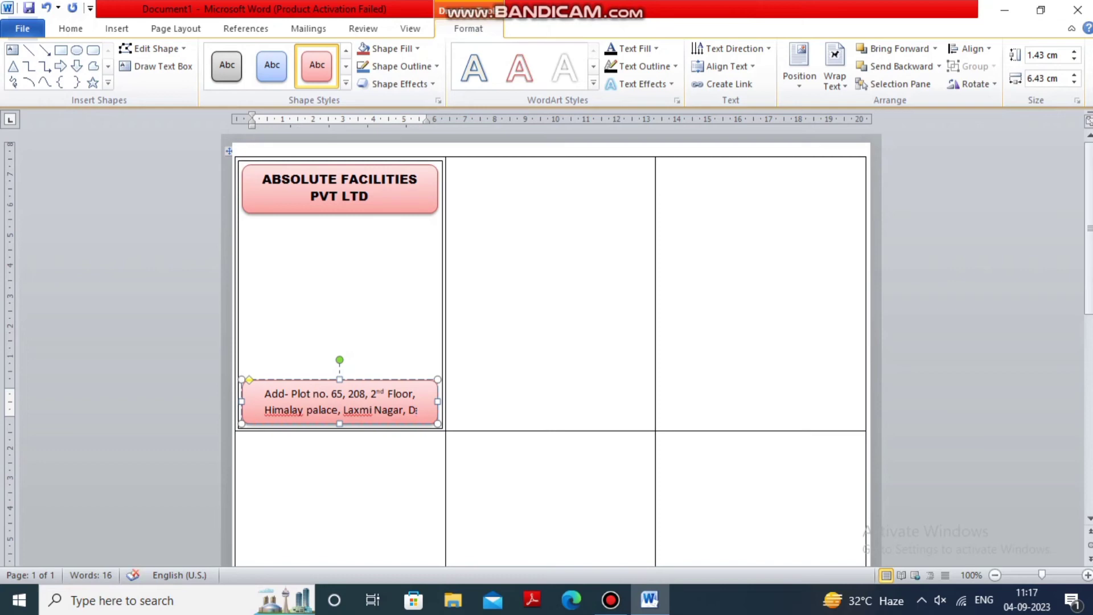
pyautogui.write('elhi-')
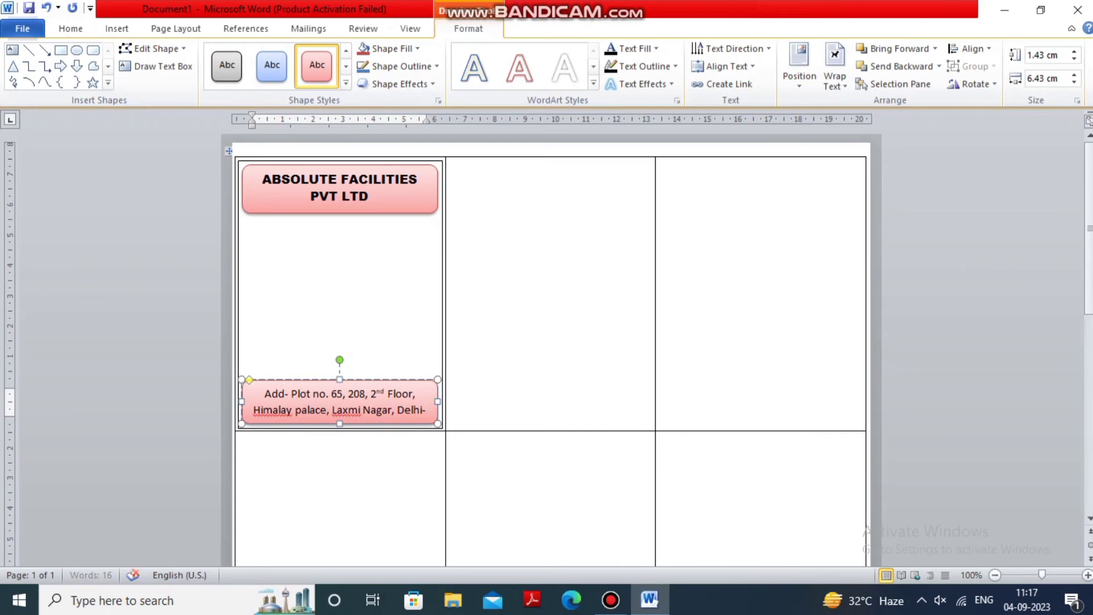
# - Shrink the address one font size, trim the PIN to Delhi-92, and make it bold
pyautogui.moveTo(264, 394); pyautogui.dragTo(426, 410)
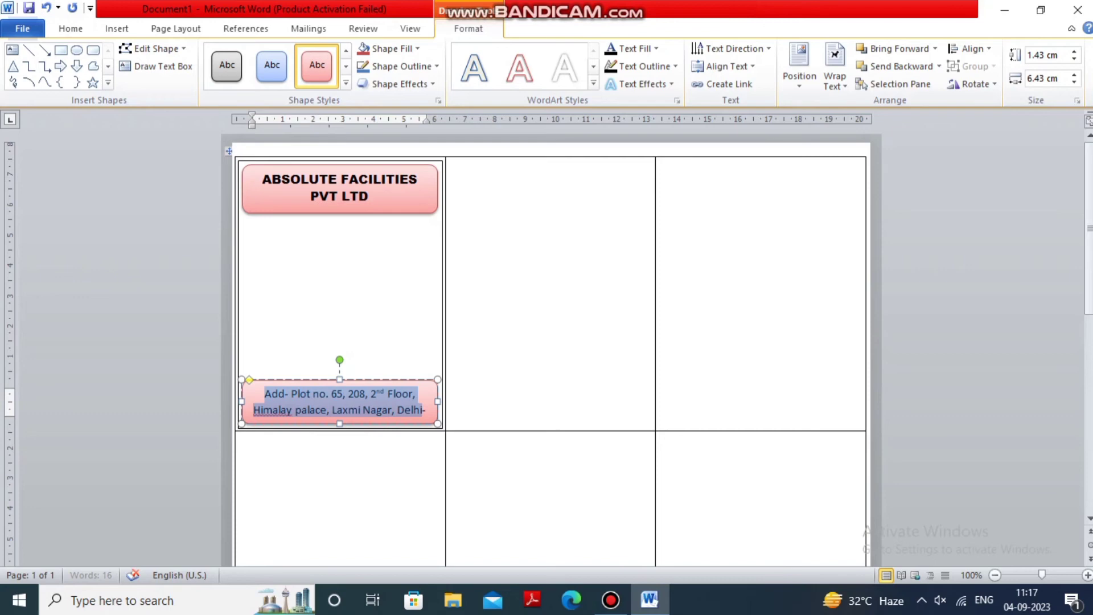
pyautogui.click(71, 28)
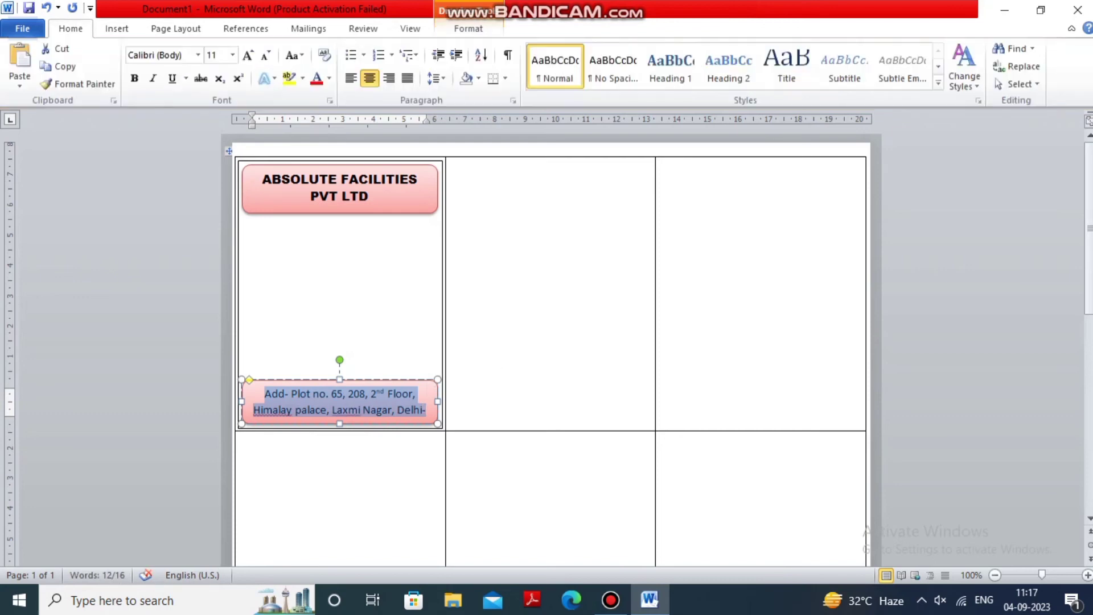
pyautogui.click(265, 56)
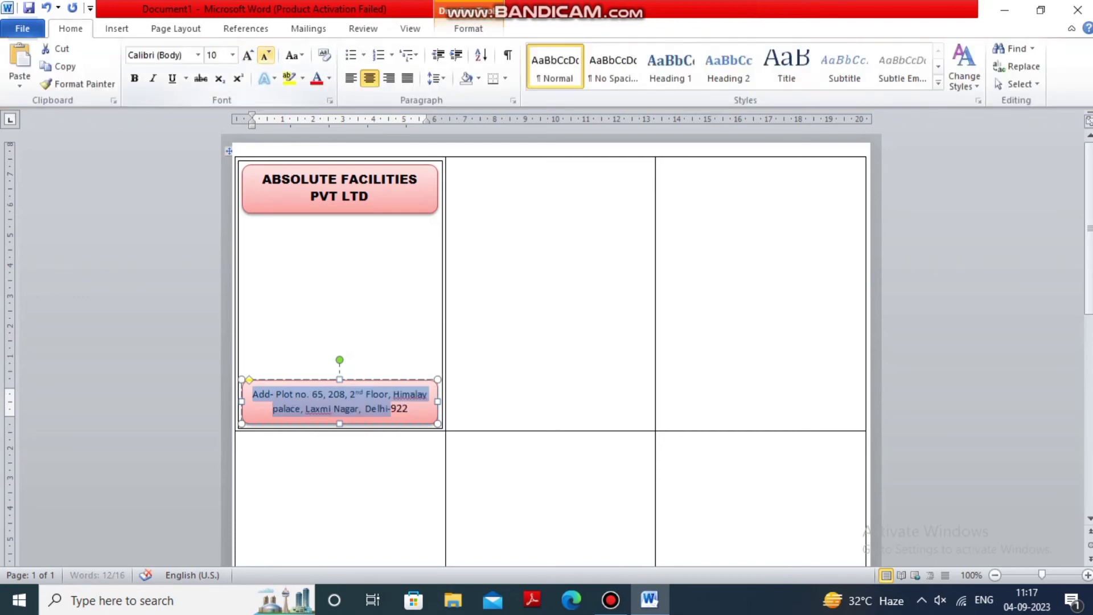
pyautogui.click(410, 408)
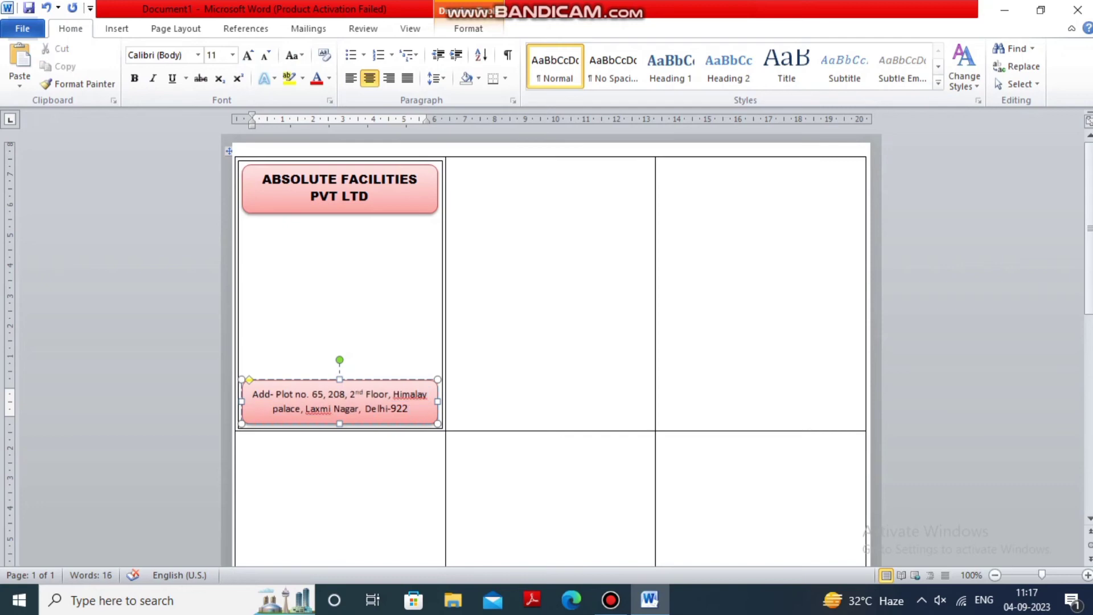
pyautogui.press('BackSpace')
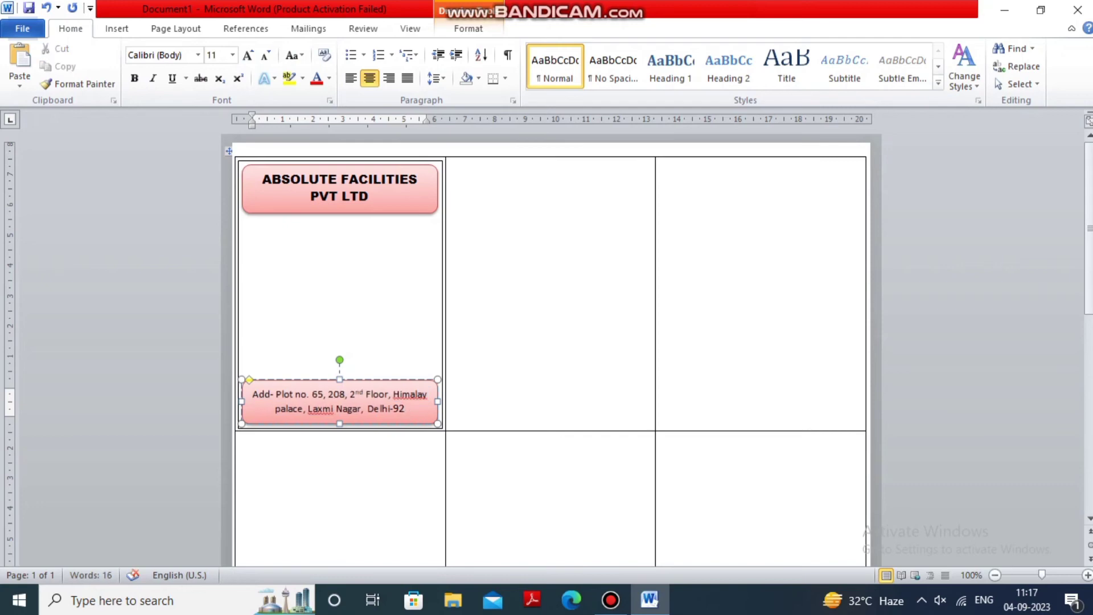
pyautogui.moveTo(252, 395); pyautogui.dragTo(411, 409)
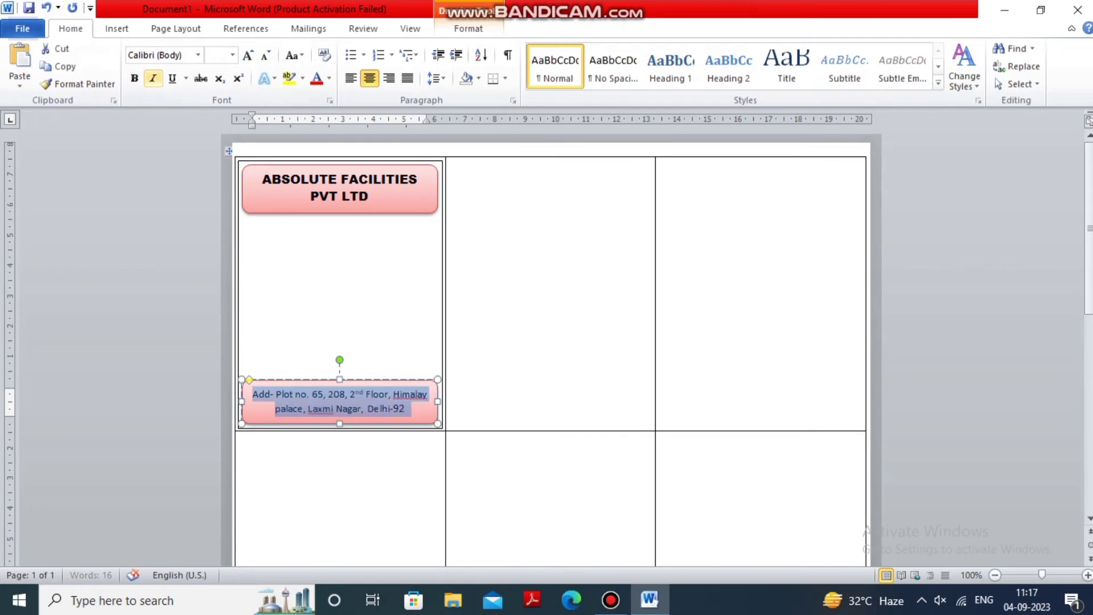
pyautogui.click(134, 78)
pyautogui.click(342, 296)
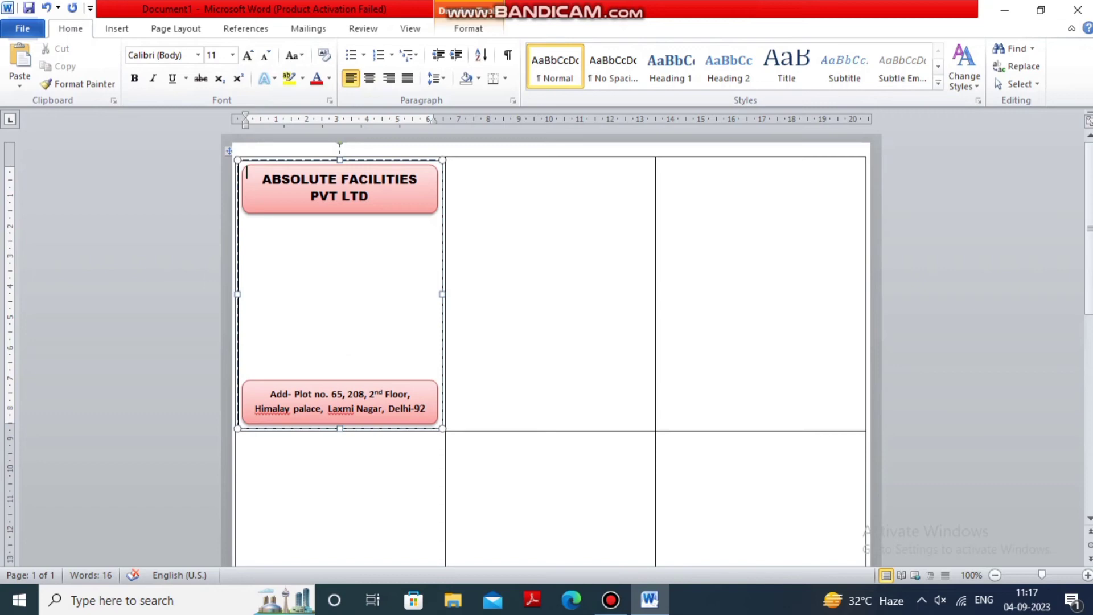
# - Change the card's container shape into a plain rectangle
pyautogui.click(117, 28)
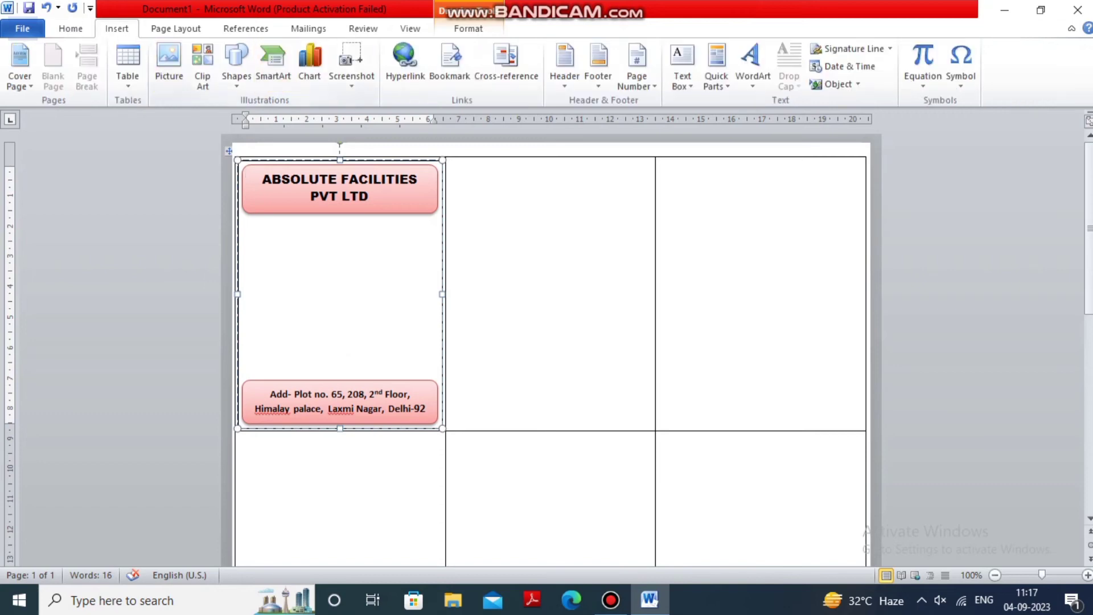
pyautogui.click(468, 29)
pyautogui.click(152, 48)
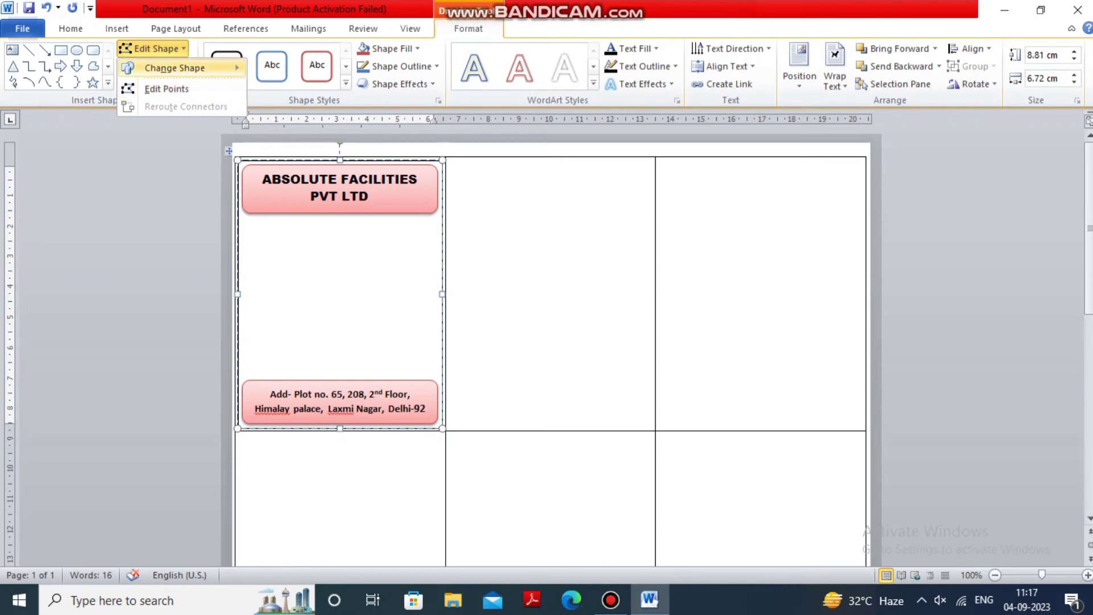
pyautogui.moveTo(176, 67)
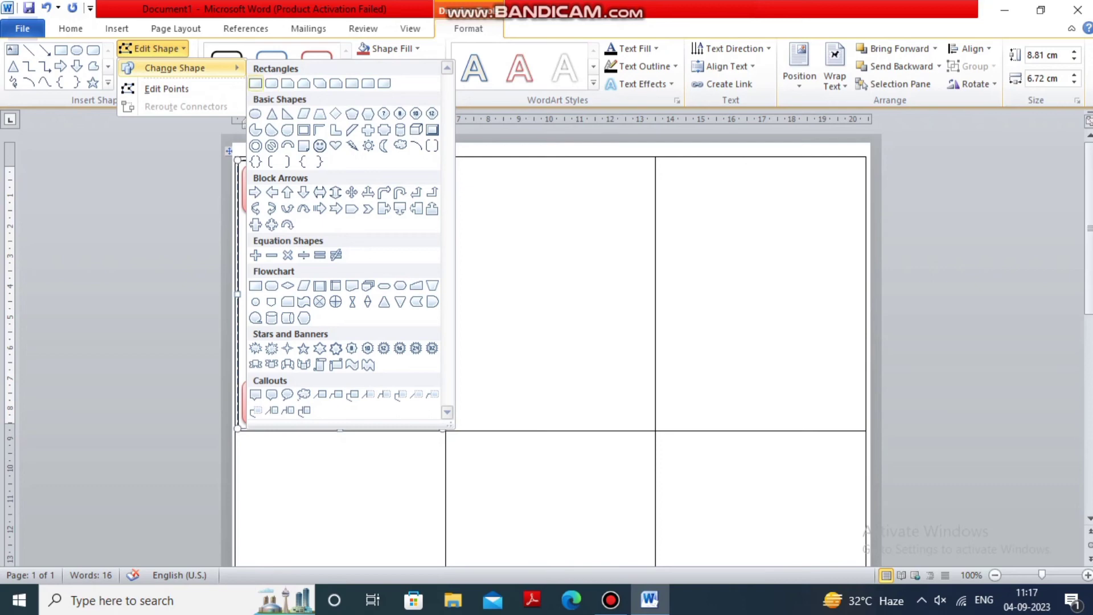
pyautogui.click(255, 83)
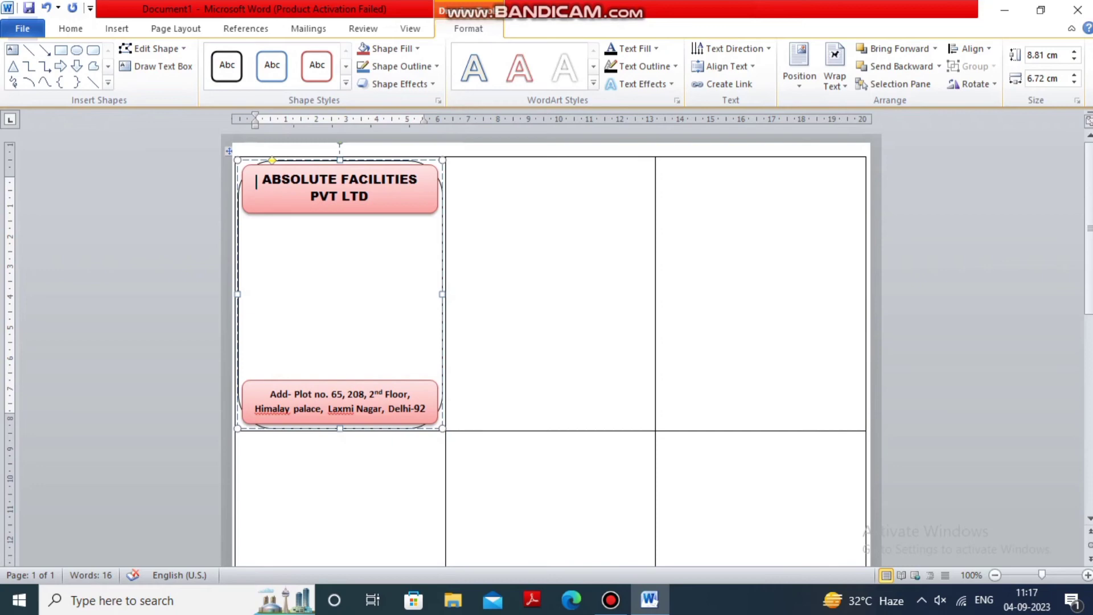
pyautogui.press('Escape')
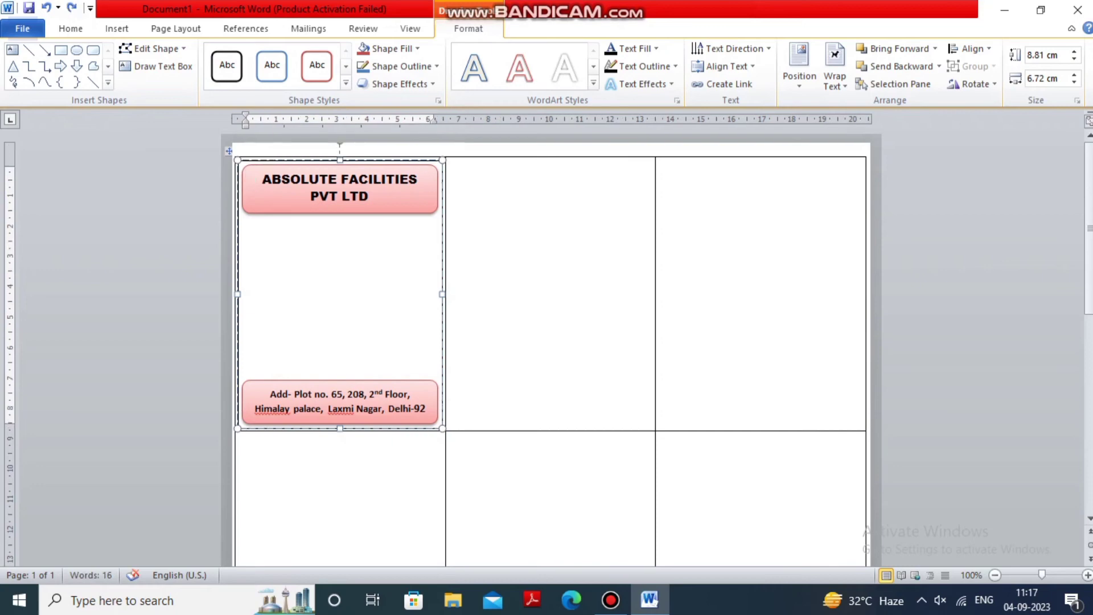
# - Briefly enter Edit Points on the container, then exit and deselect the finished card
pyautogui.click(153, 49)
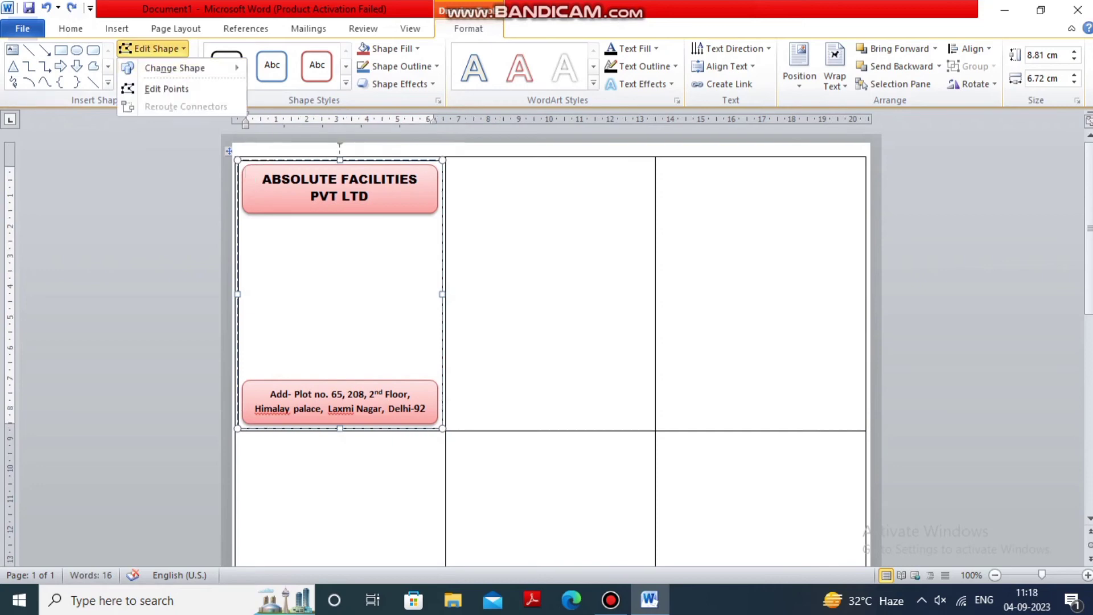
pyautogui.press('Escape')
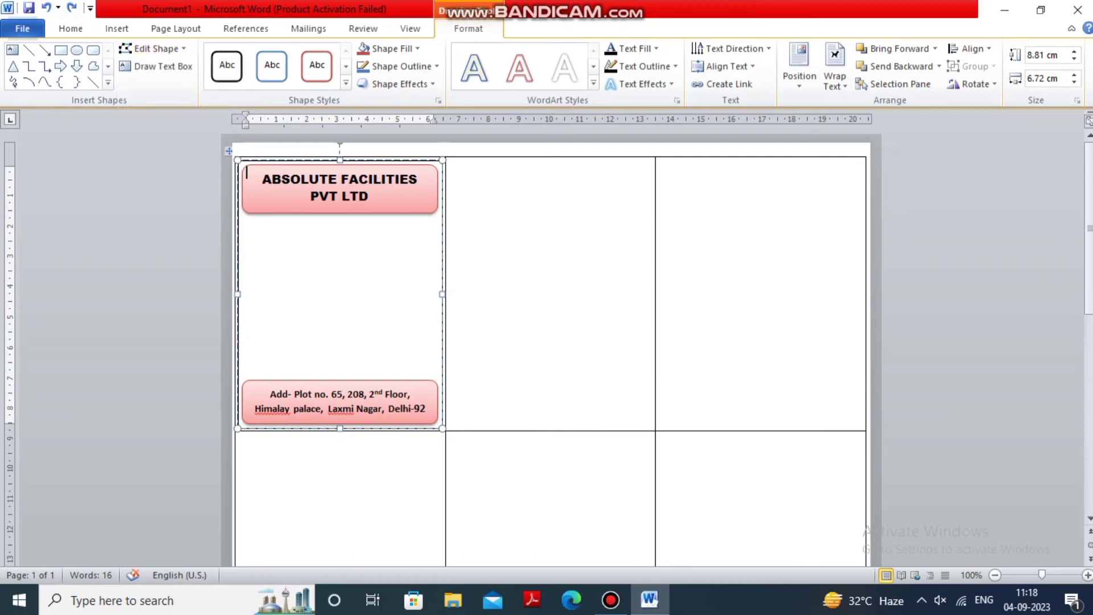
pyautogui.click(153, 49)
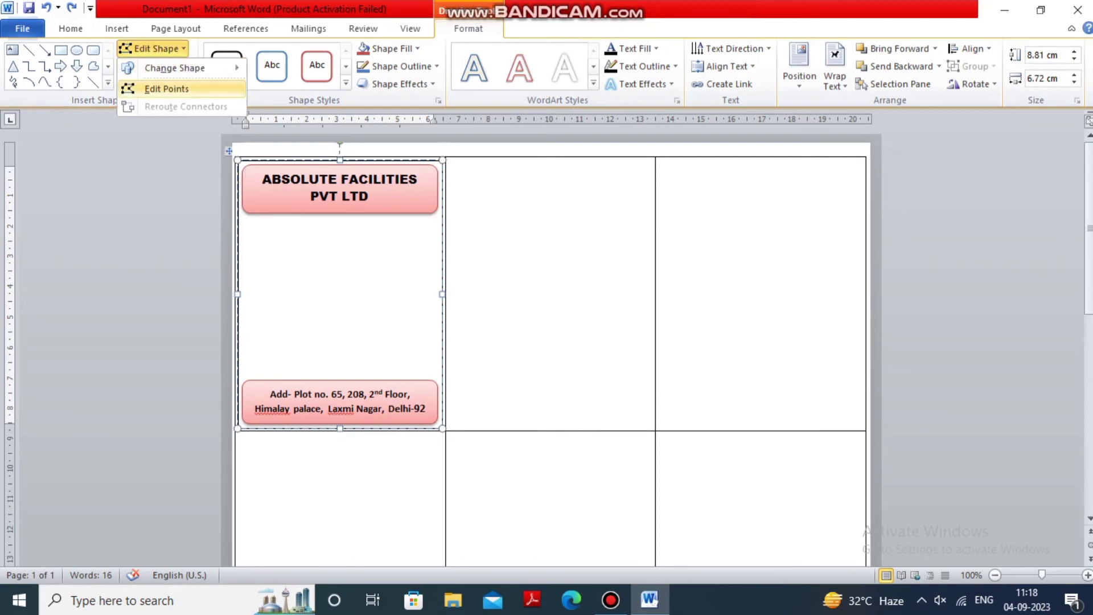
pyautogui.click(166, 88)
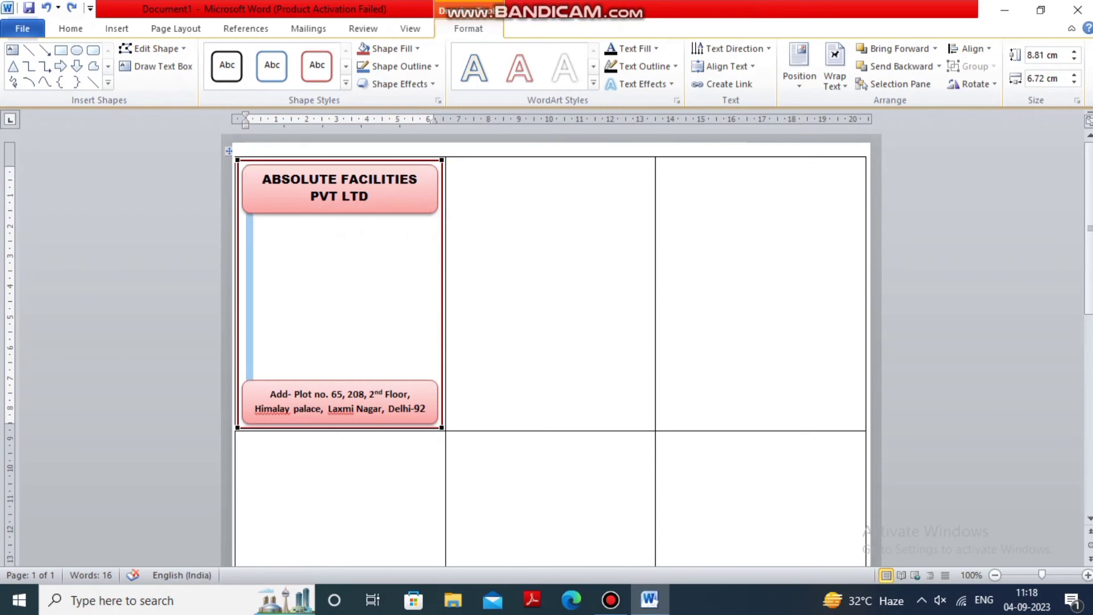
pyautogui.press('Escape')
pyautogui.click(339, 187)
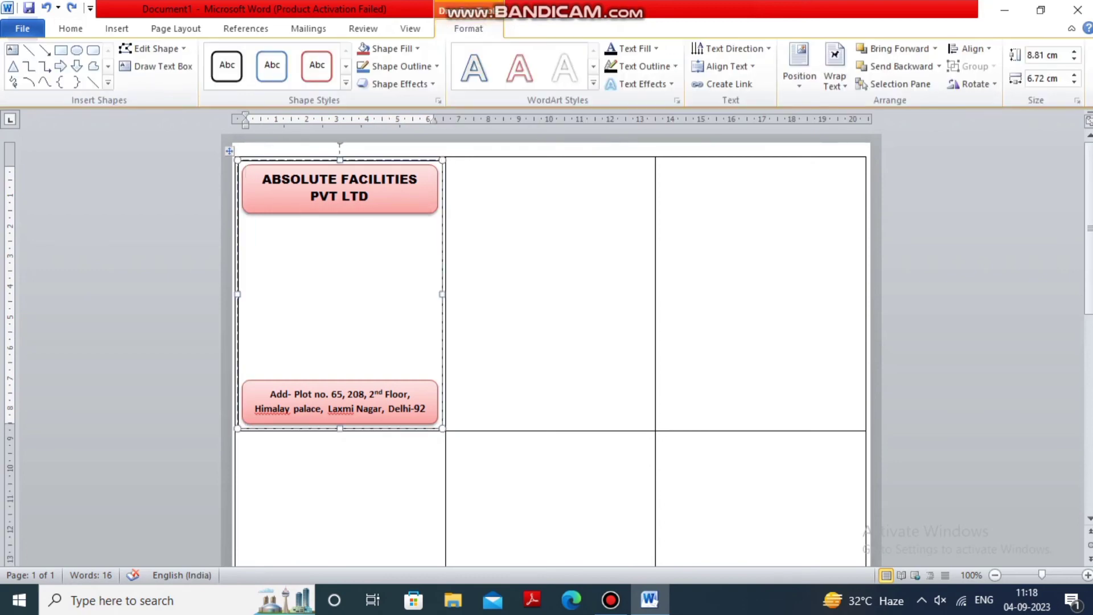
pyautogui.click(452, 164)
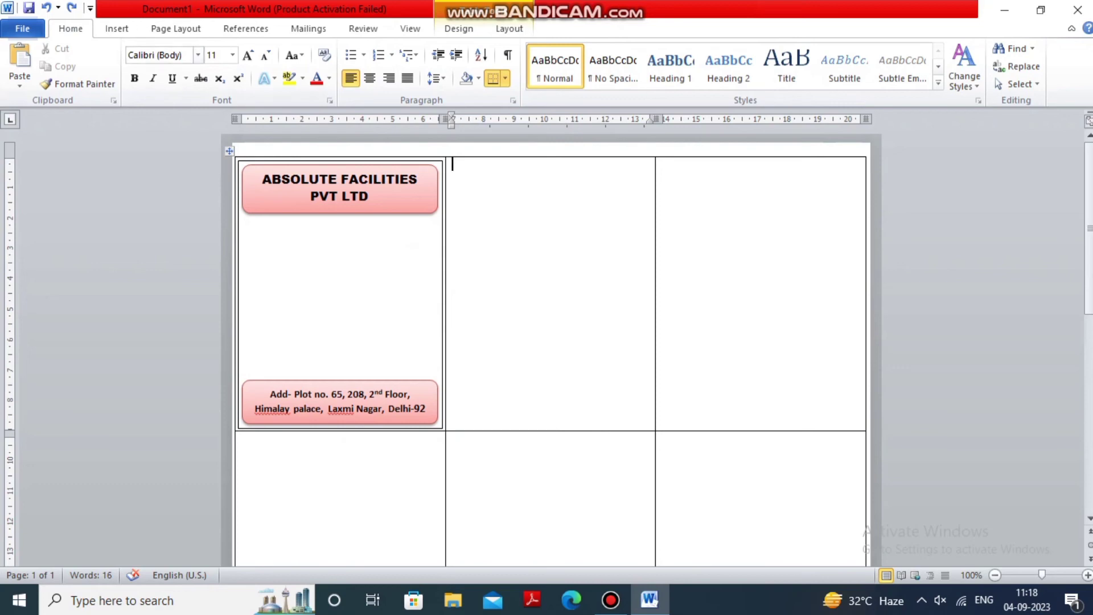
# - Draw a rectangle in the first cell sized 2.41 × 6.17 cm just above the address bar
pyautogui.click(117, 29)
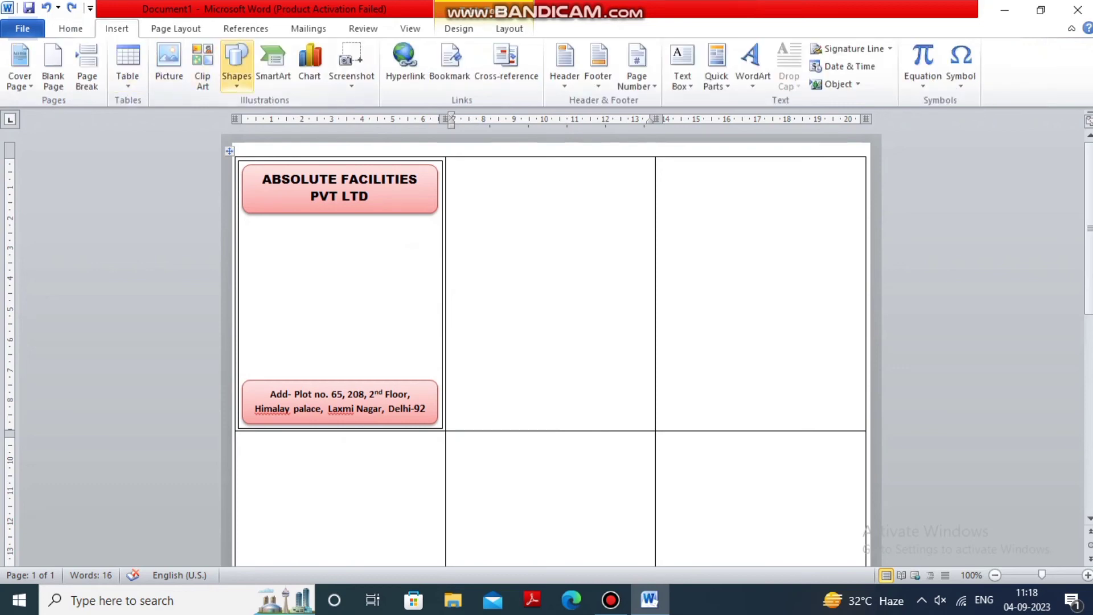
pyautogui.click(237, 63)
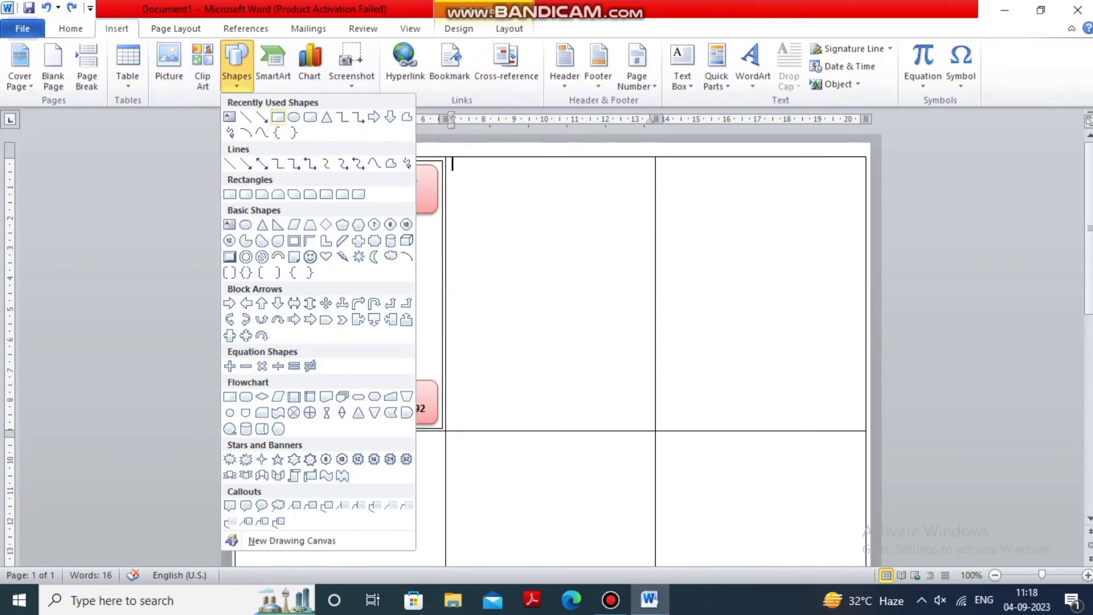
pyautogui.click(278, 118)
pyautogui.moveTo(272, 227); pyautogui.dragTo(426, 371)
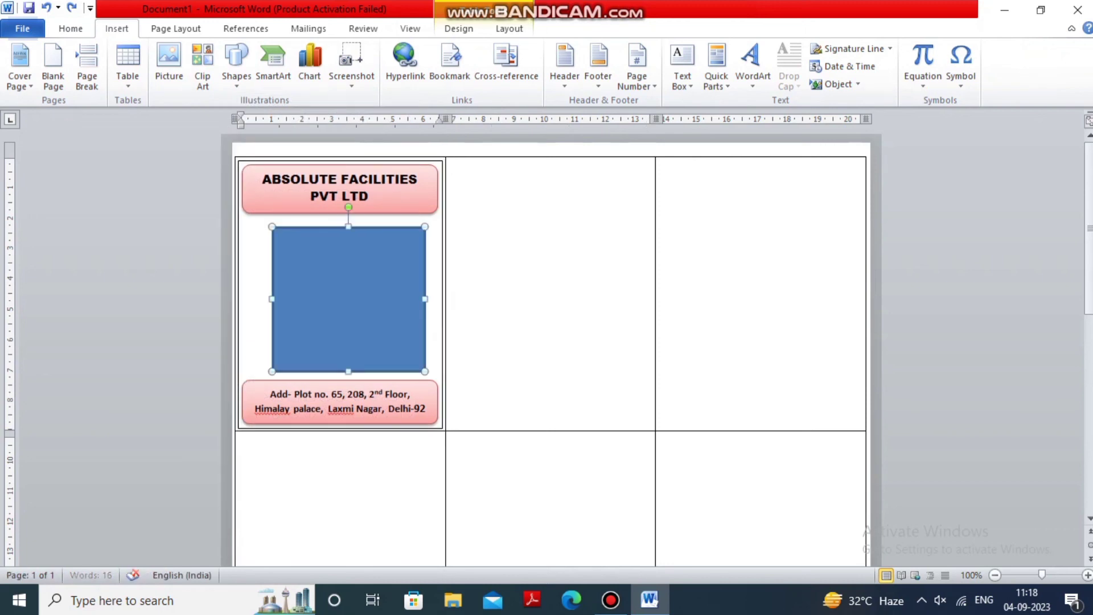
pyautogui.moveTo(348, 299); pyautogui.dragTo(318, 299)
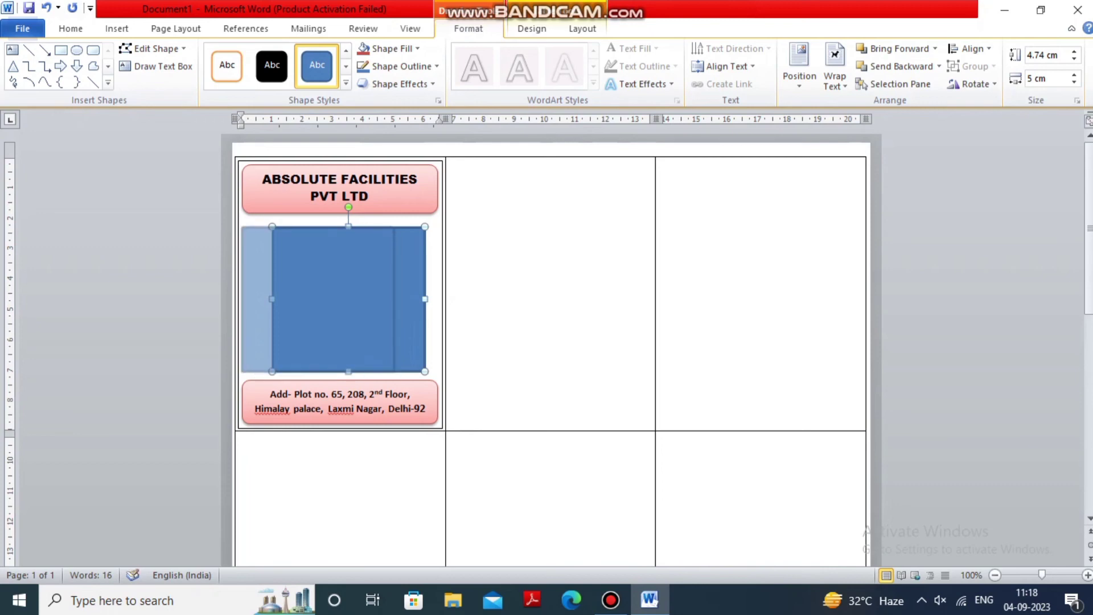
pyautogui.moveTo(318, 299); pyautogui.dragTo(322, 299)
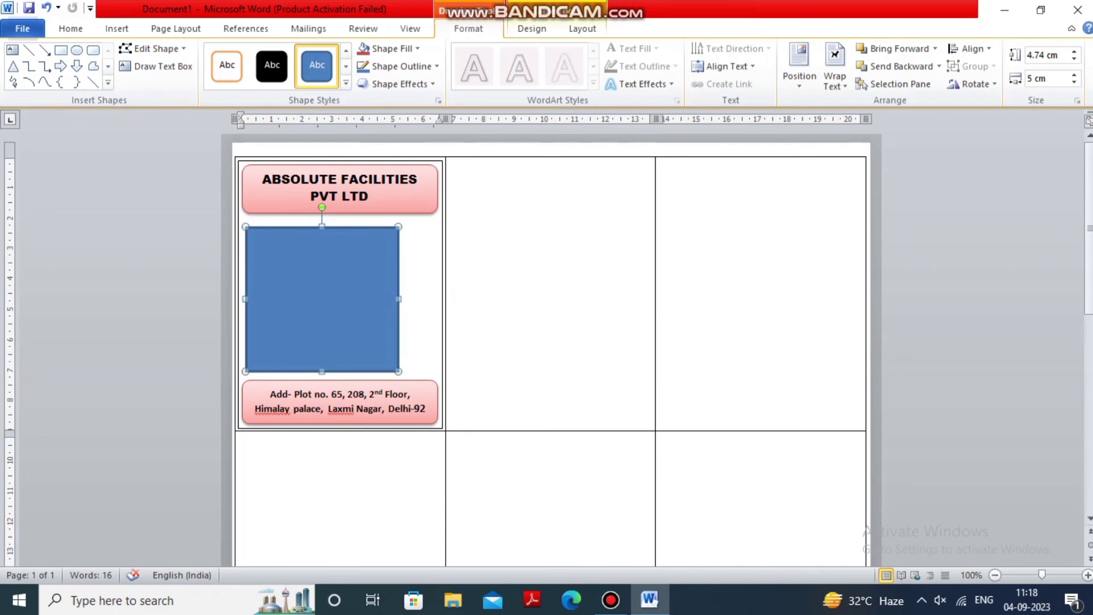
pyautogui.moveTo(321, 371); pyautogui.dragTo(322, 376)
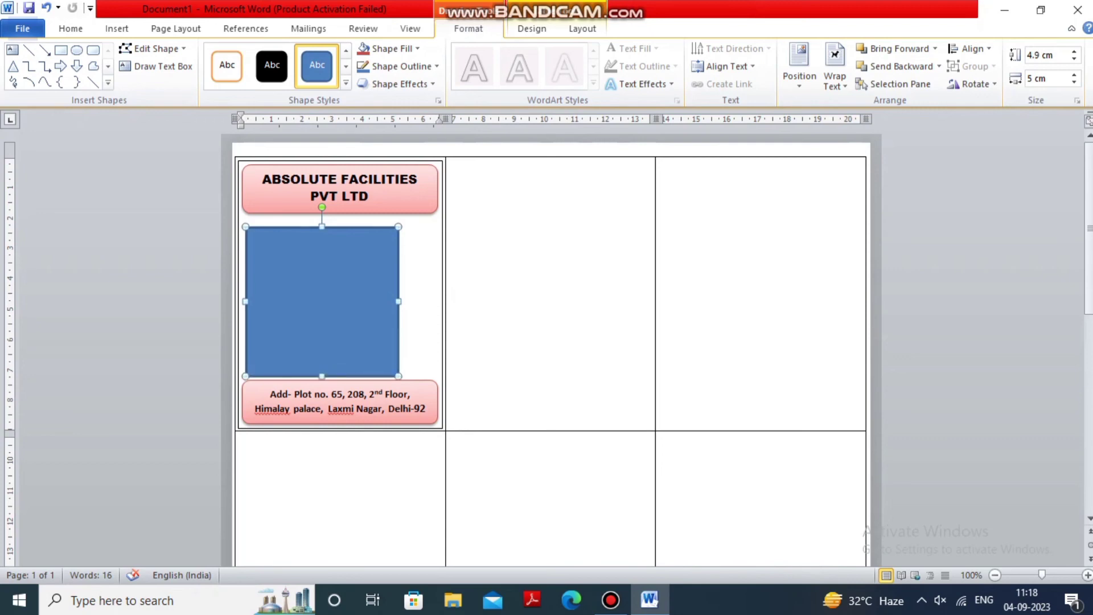
pyautogui.moveTo(398, 302); pyautogui.dragTo(434, 302)
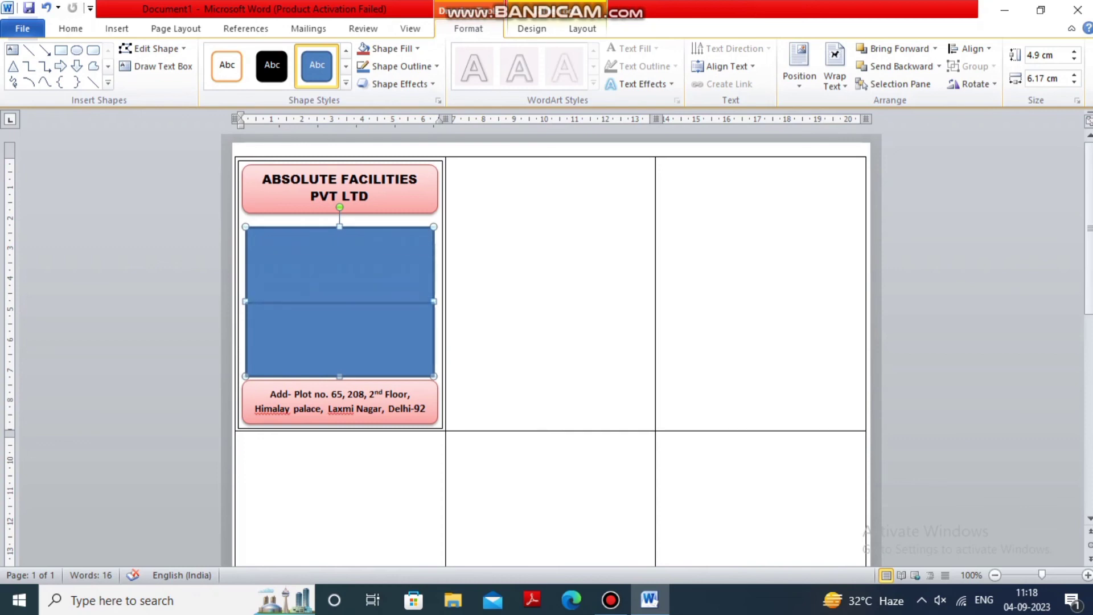
pyautogui.moveTo(340, 301); pyautogui.dragTo(340, 302)
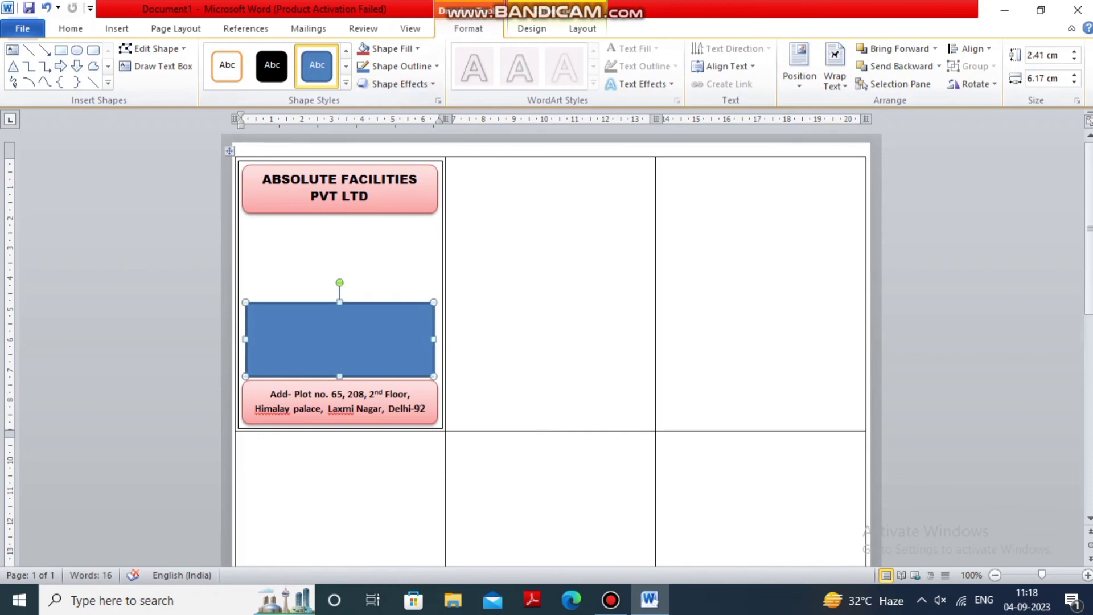
# - Give the new rectangle a light-green shape style
pyautogui.click(345, 83)
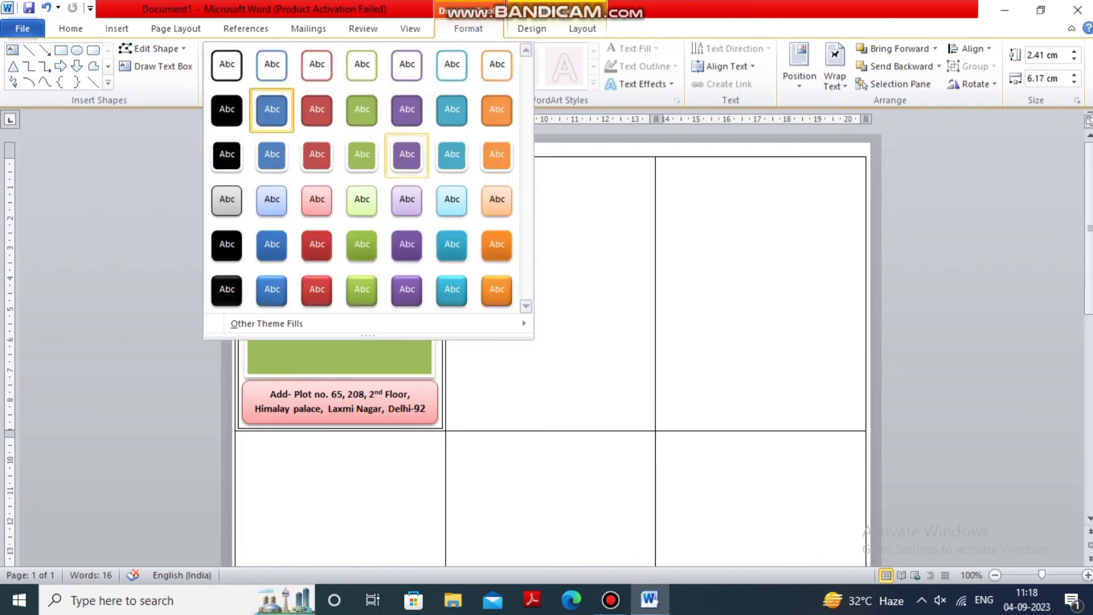
pyautogui.click(362, 199)
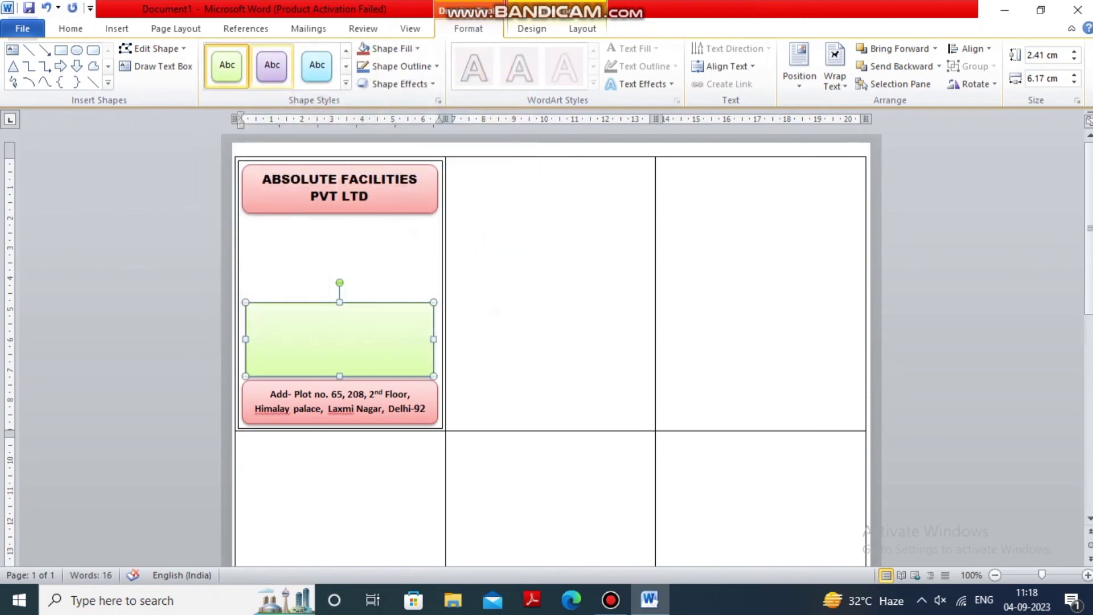
pyautogui.click(153, 48)
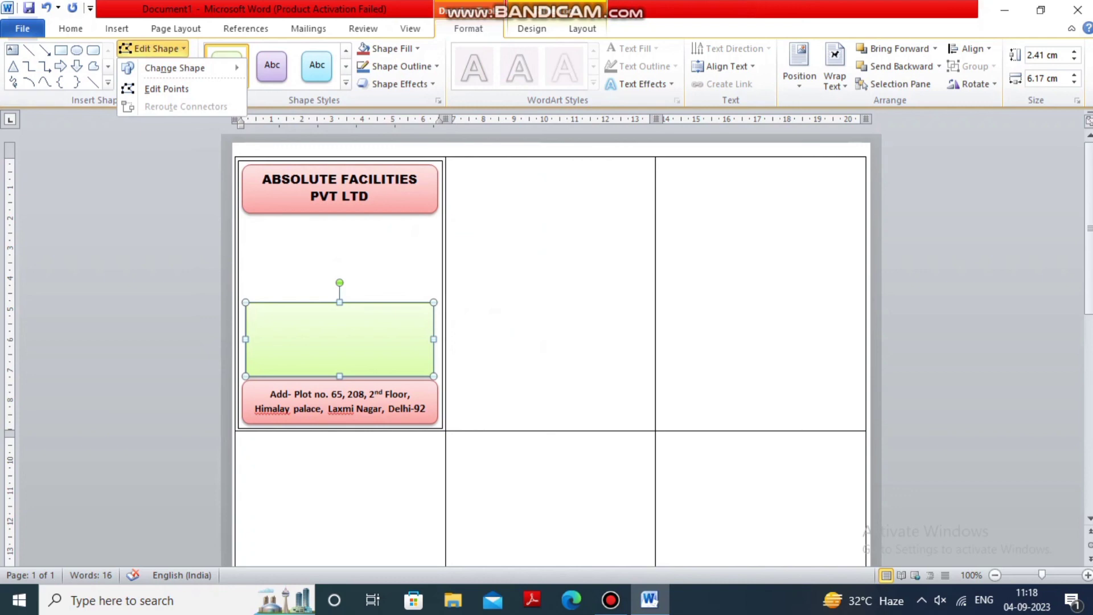
pyautogui.click(167, 89)
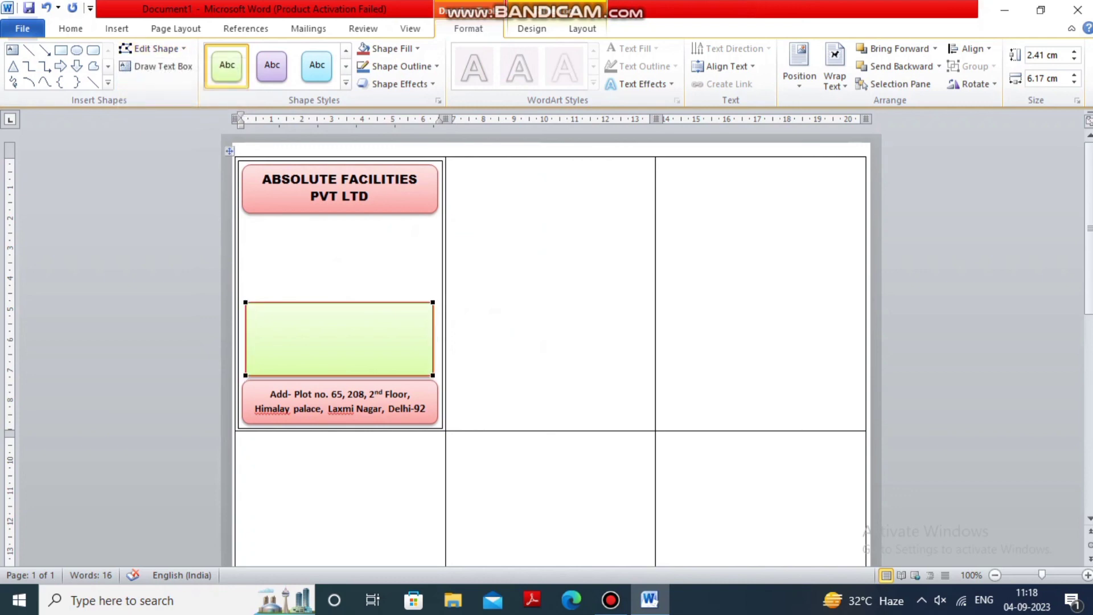
pyautogui.press('Escape')
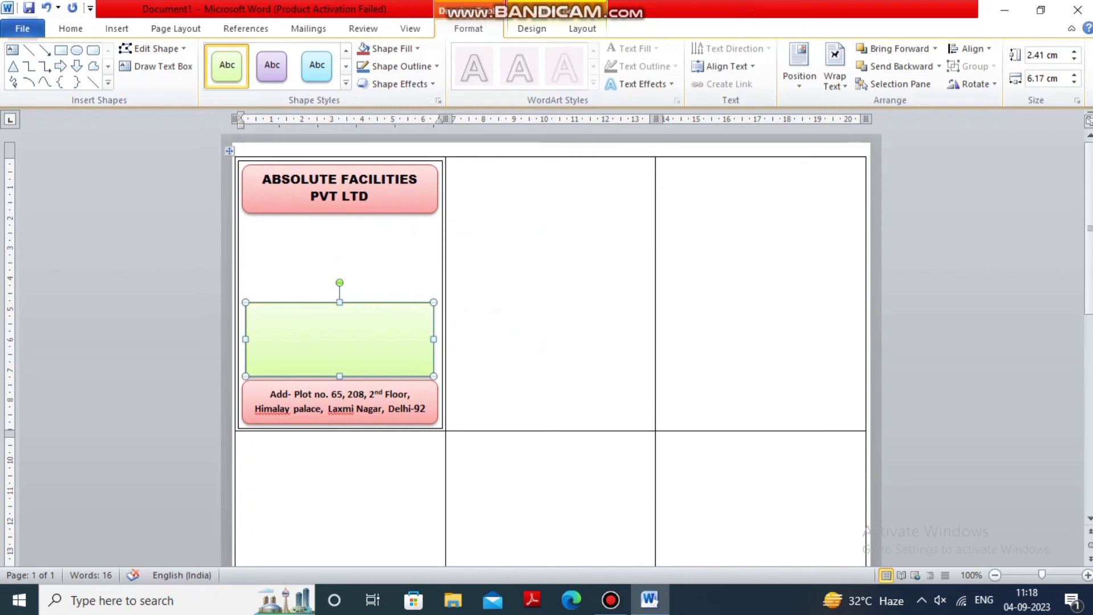
pyautogui.click(153, 49)
pyautogui.click(153, 49)
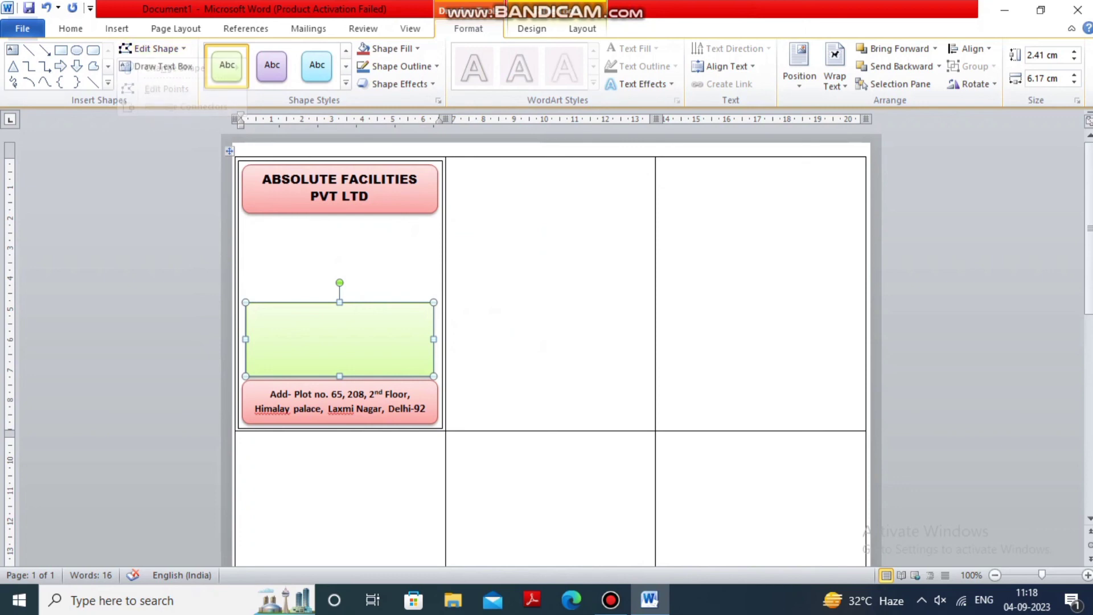
pyautogui.click(152, 48)
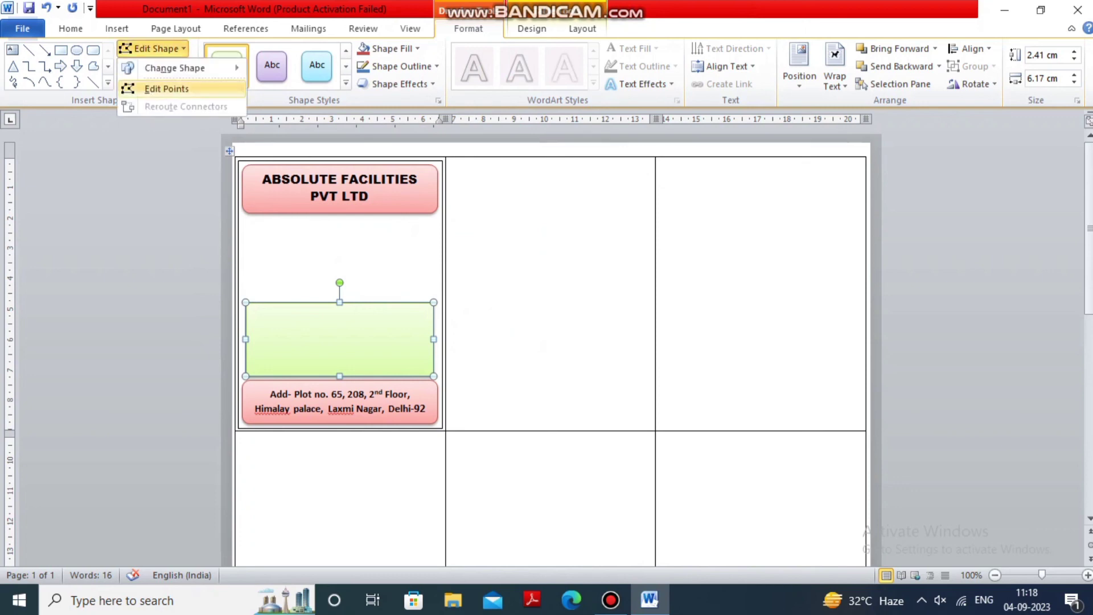
# - Drag the green rectangle's points and curve handles so its top edge rises in a curve to the right
pyautogui.click(167, 89)
pyautogui.moveTo(433, 302)
pyautogui.mouseDown()
pyautogui.moveTo(426, 243)
pyautogui.moveTo(438, 223)
pyautogui.mouseUp()
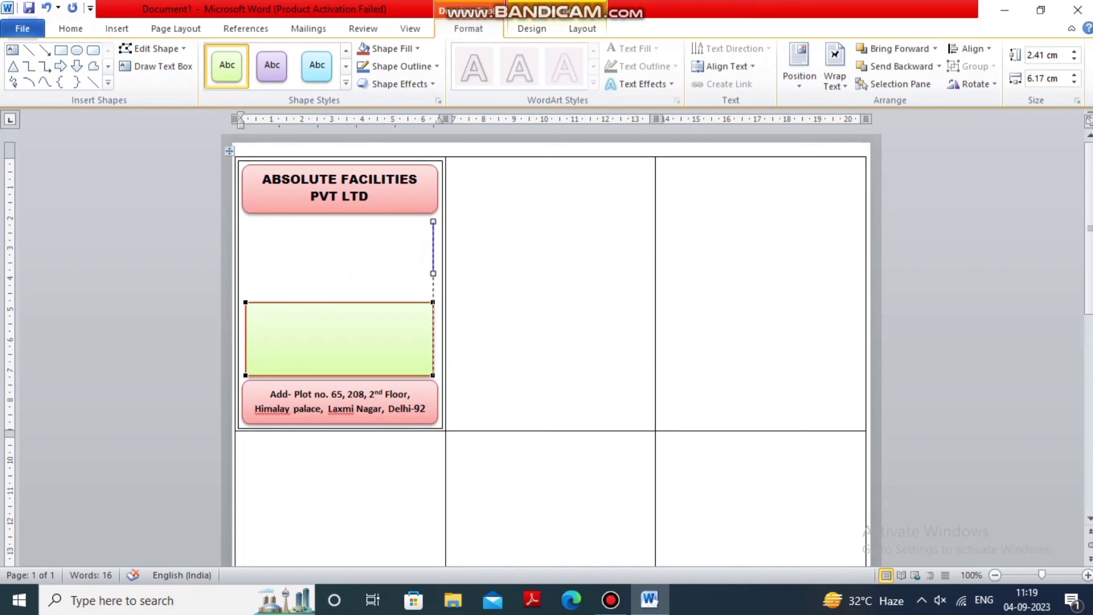
pyautogui.moveTo(437, 223); pyautogui.dragTo(387, 232)
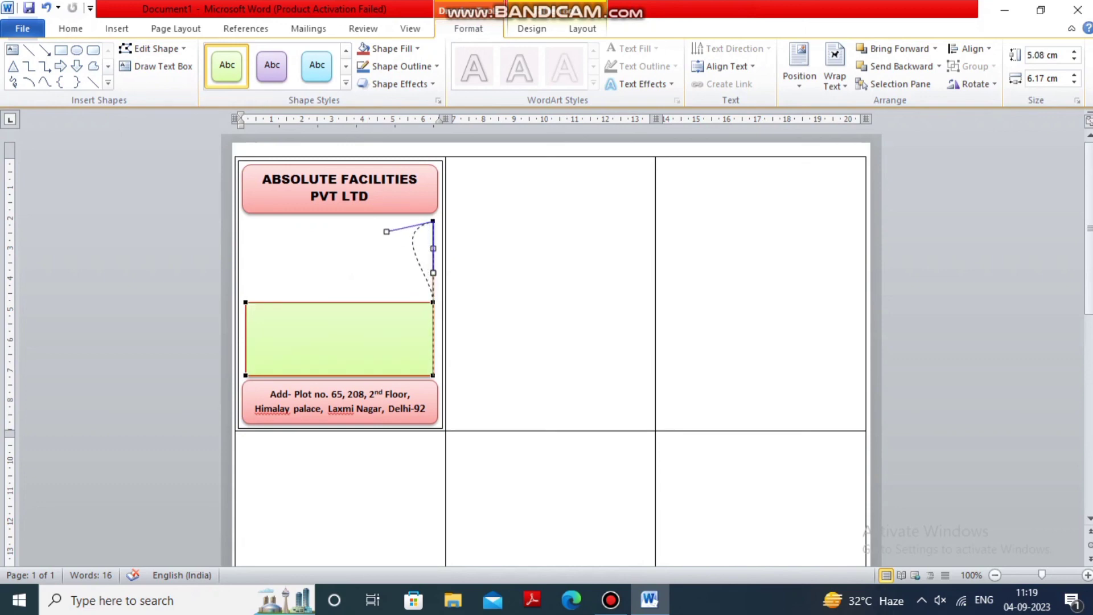
pyautogui.moveTo(387, 232); pyautogui.dragTo(377, 223)
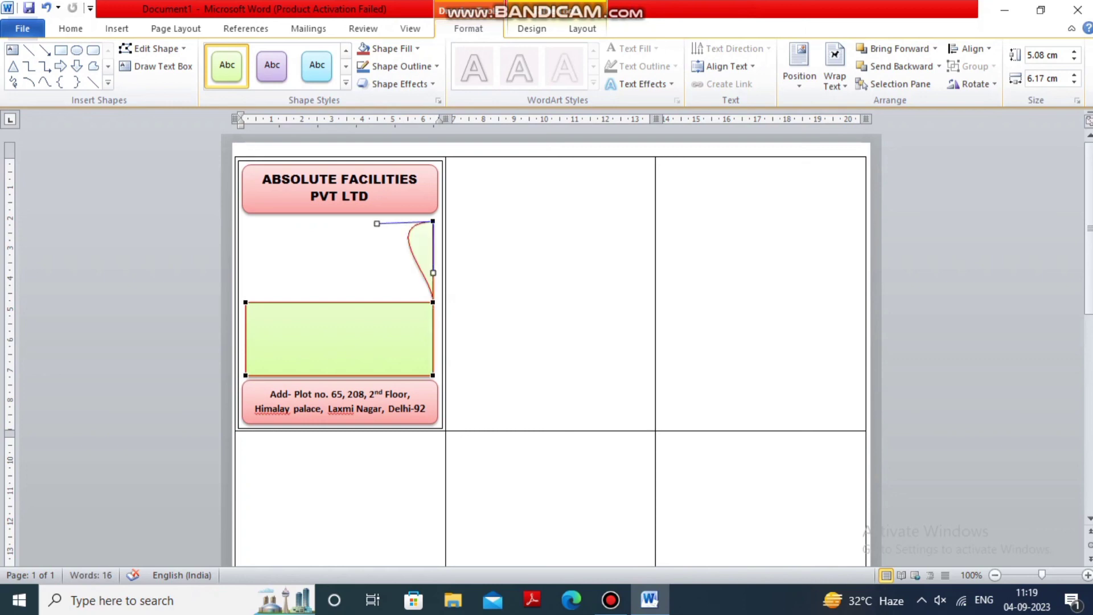
pyautogui.click(433, 302)
pyautogui.moveTo(370, 302); pyautogui.dragTo(359, 253)
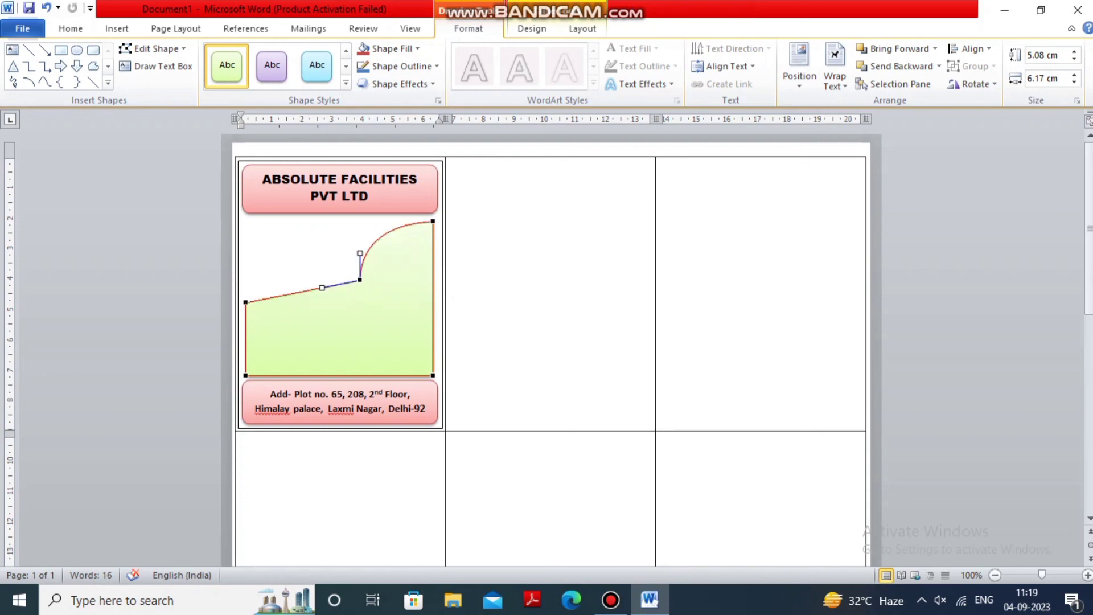
pyautogui.moveTo(322, 288)
pyautogui.mouseDown()
pyautogui.moveTo(331, 328)
pyautogui.moveTo(382, 331)
pyautogui.mouseUp()
pyautogui.moveTo(382, 330)
pyautogui.mouseDown()
pyautogui.moveTo(360, 280)
pyautogui.moveTo(327, 309)
pyautogui.mouseUp()
pyautogui.click(246, 175)
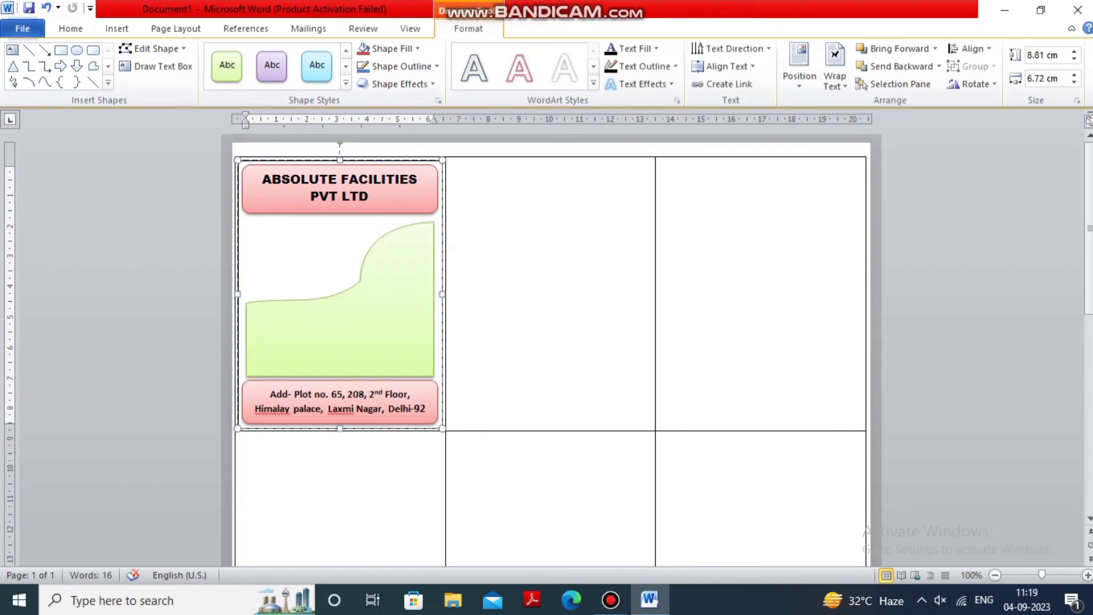
# - Copy the card, paste it with Keep Source Formatting, then minimize Word to show Bandicam
pyautogui.click(484, 165)
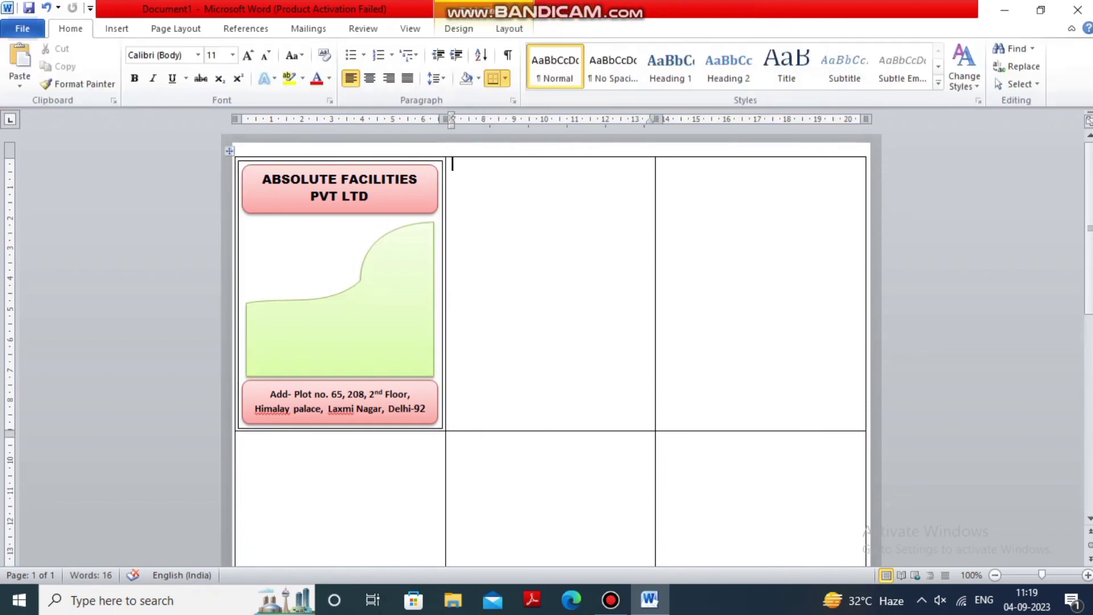
pyautogui.click(238, 257)
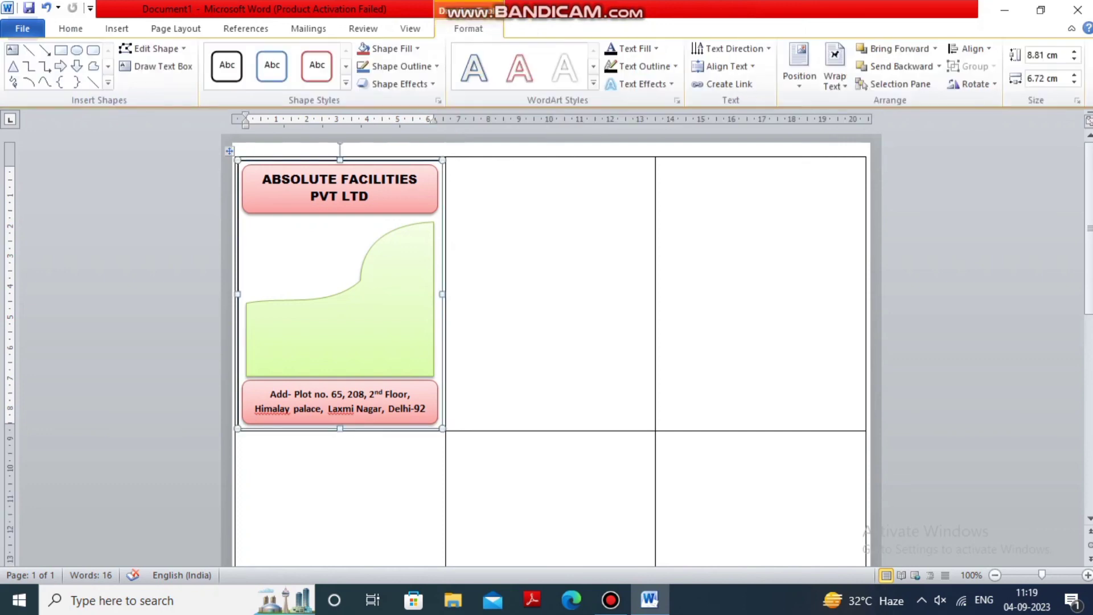
pyautogui.rightClick(254, 162)
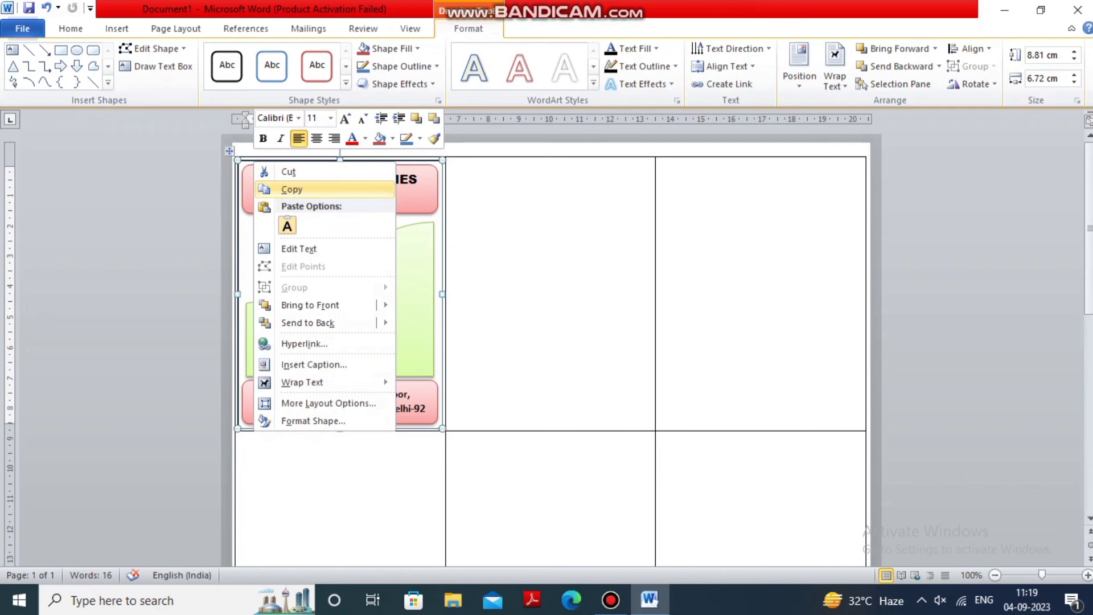
pyautogui.click(292, 189)
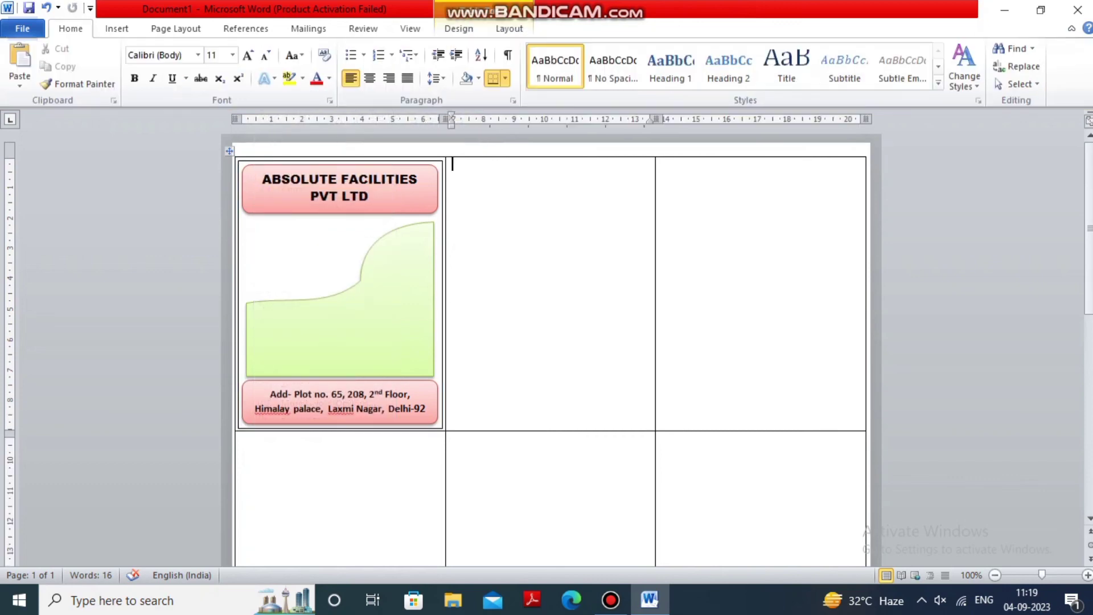
pyautogui.hotkey('ctrl', 'v')
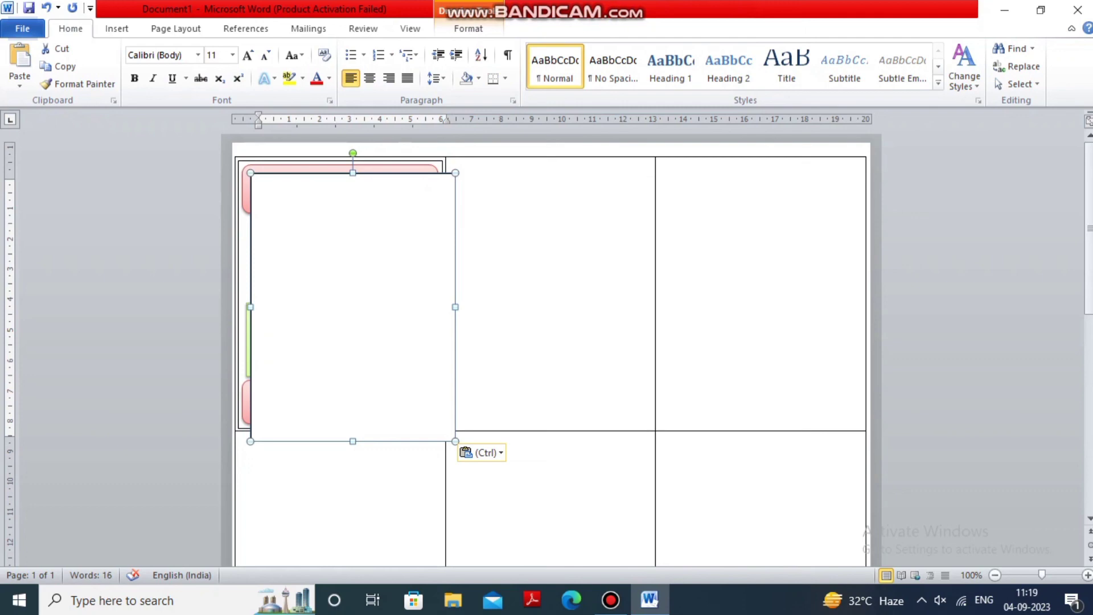
pyautogui.click(483, 453)
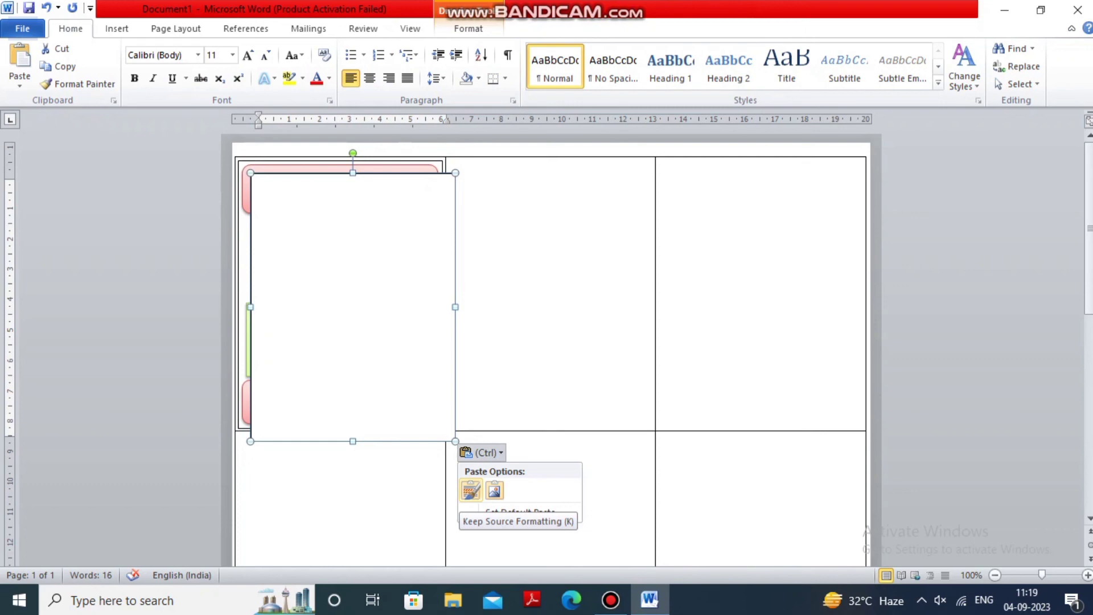
pyautogui.click(471, 490)
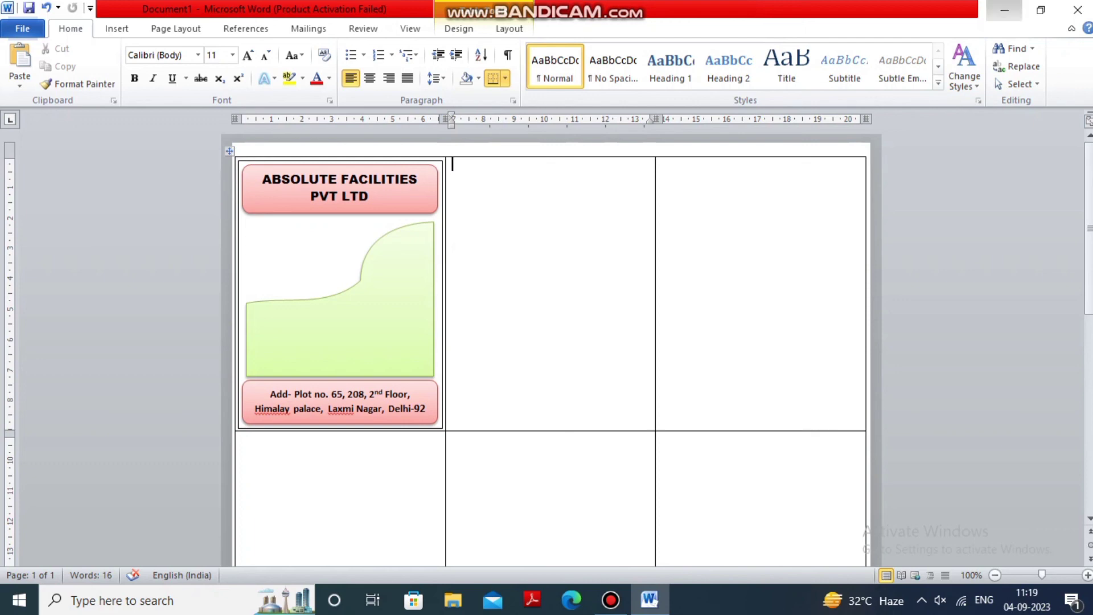
pyautogui.click(1005, 10)
pyautogui.click(611, 600)
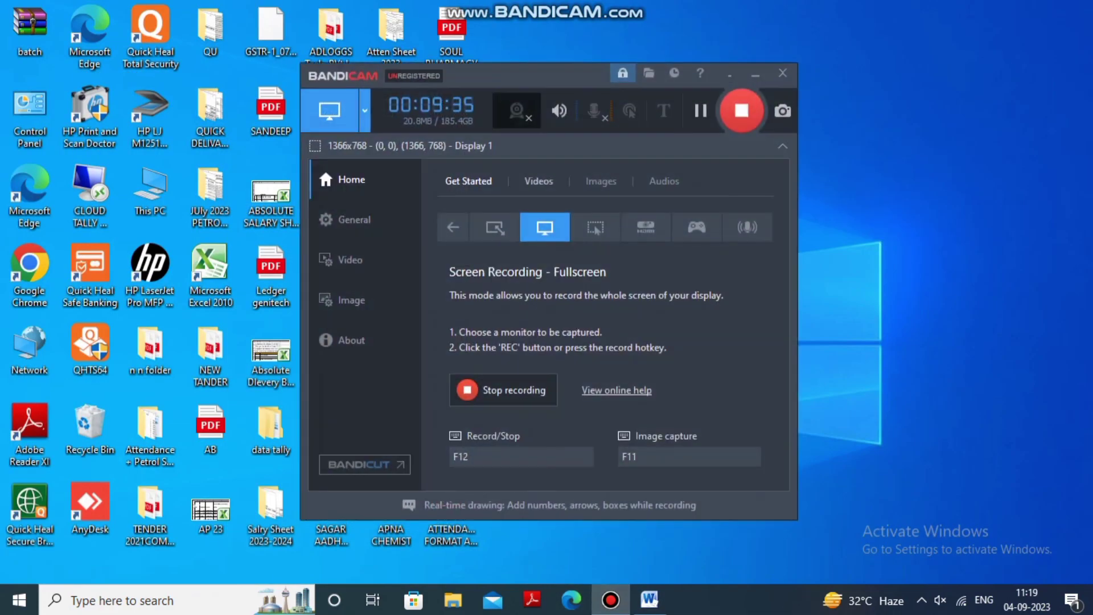